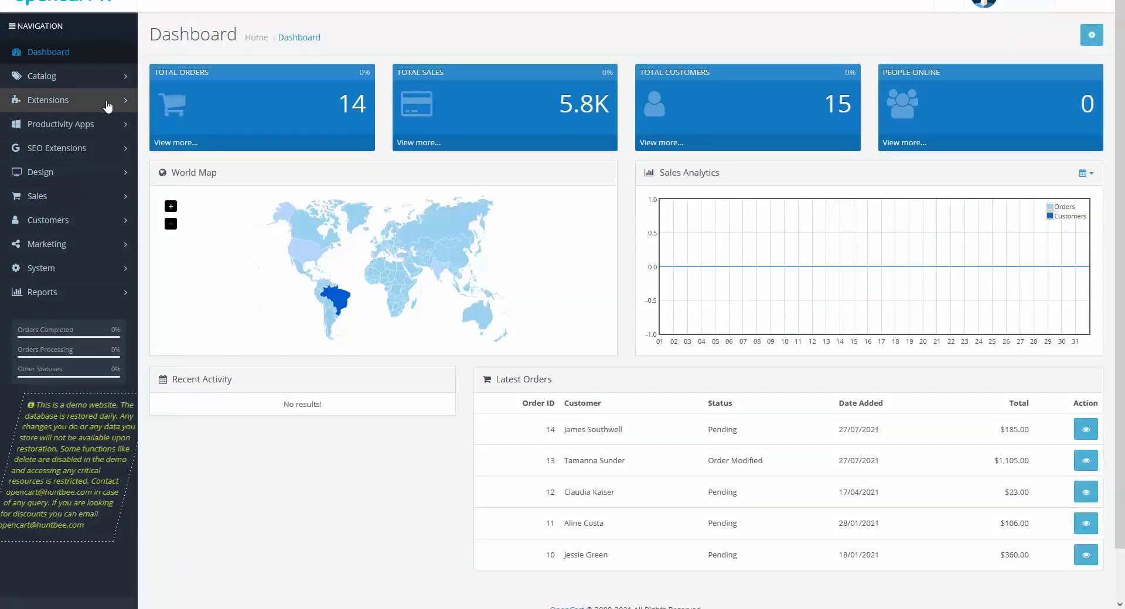
Upload the orders-manager-pro-1.0.0.ocmod.zip package through the Extension Installer
{"action": "left_click", "coordinate": [110, 101]}
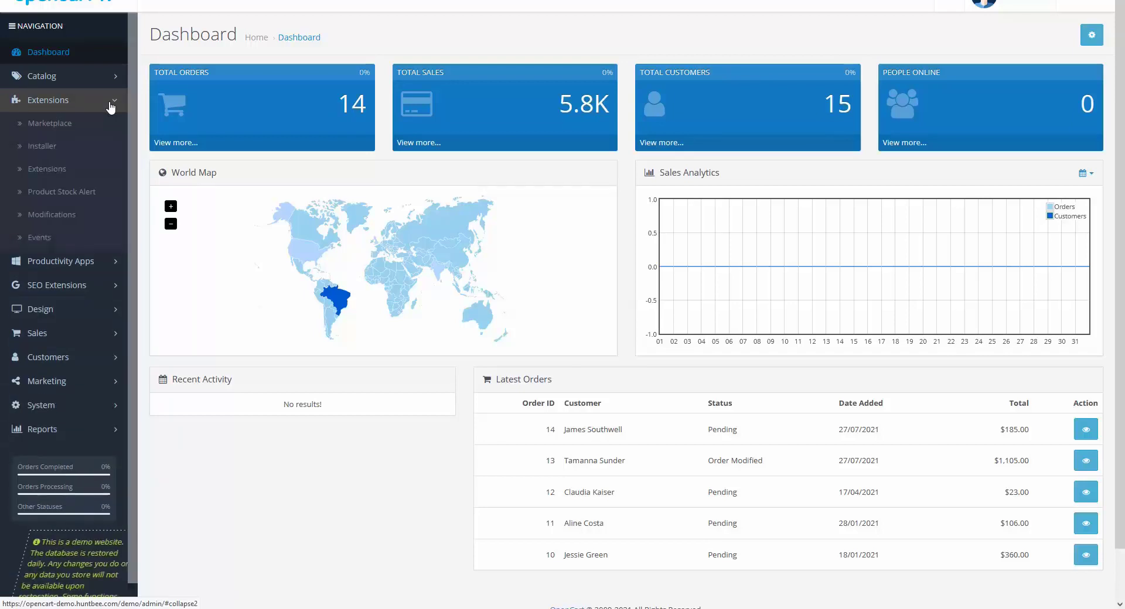
{"action": "left_click", "coordinate": [41, 147]}
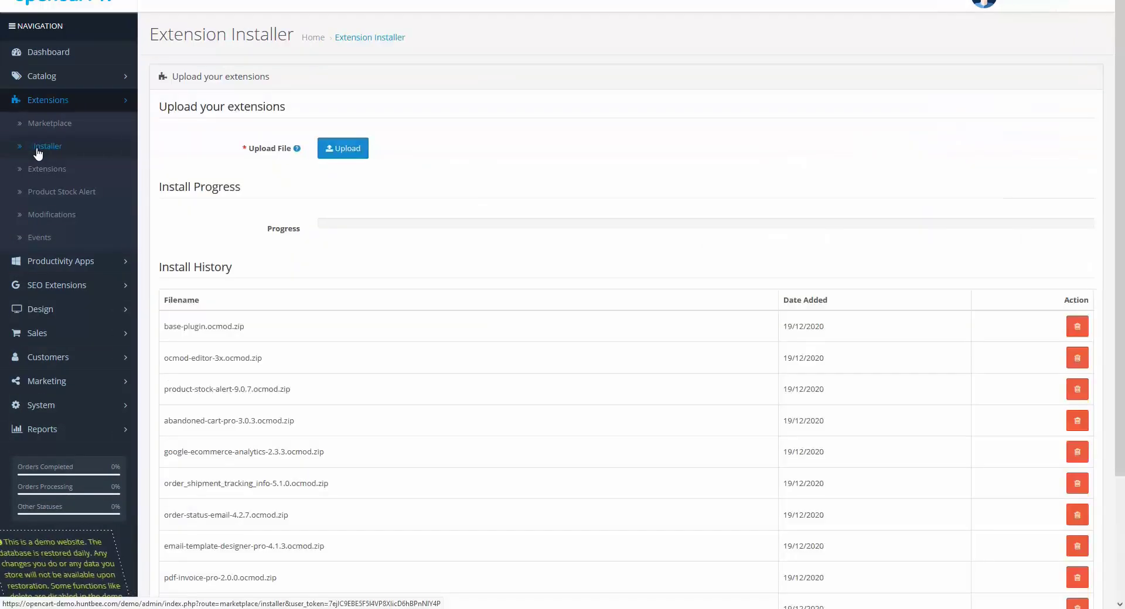
{"action": "left_click", "coordinate": [344, 151]}
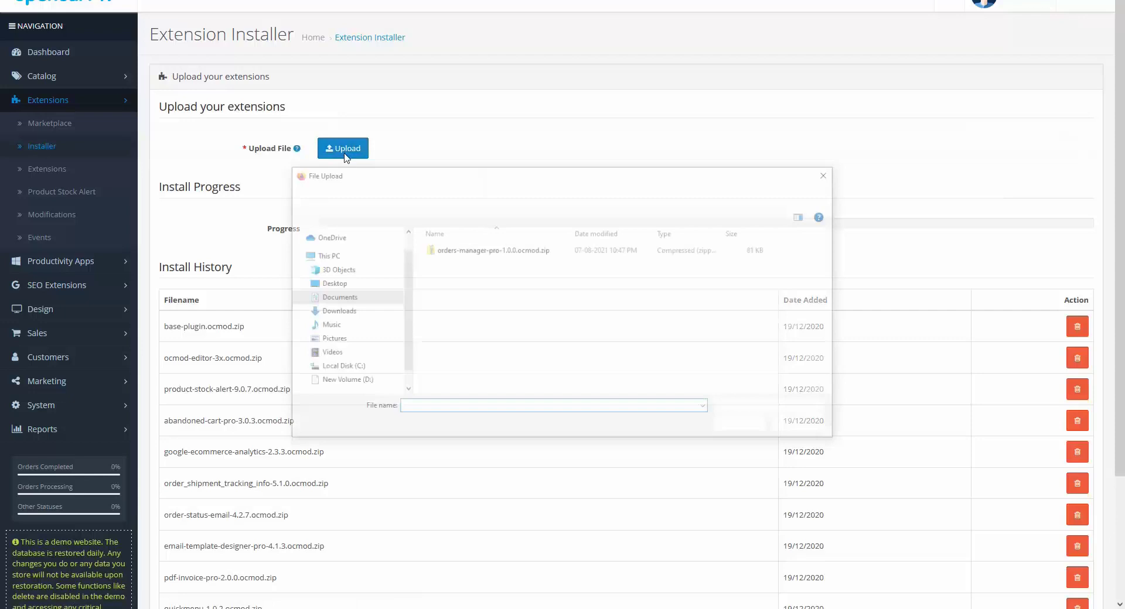
{"action": "double_click", "coordinate": [445, 249]}
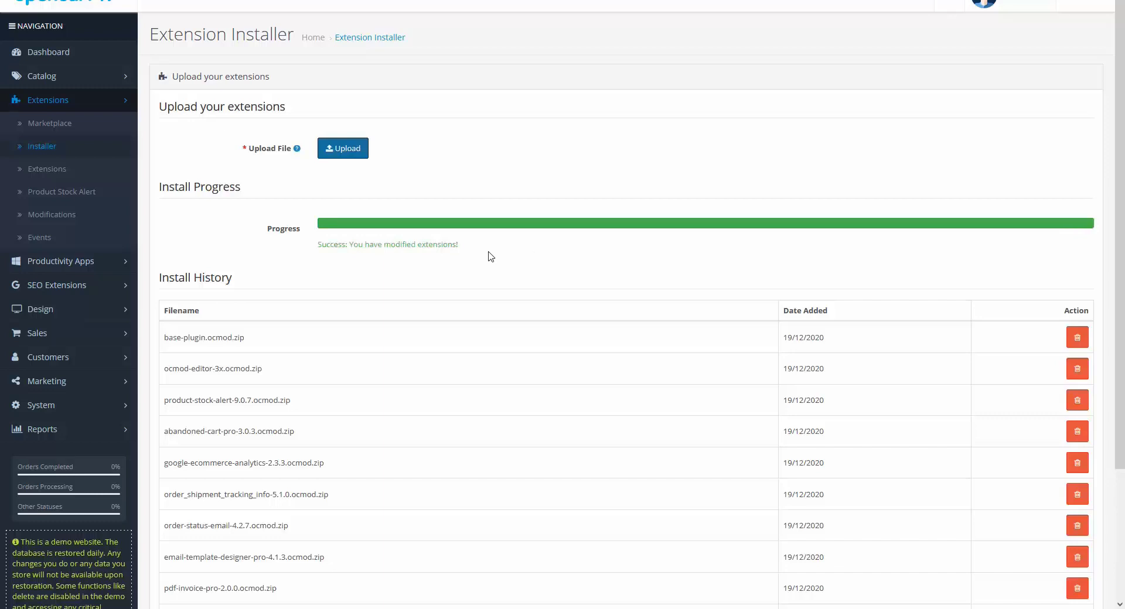
Show the Modules extension type and install the Orders Manager PRO module
{"action": "left_click", "coordinate": [55, 169]}
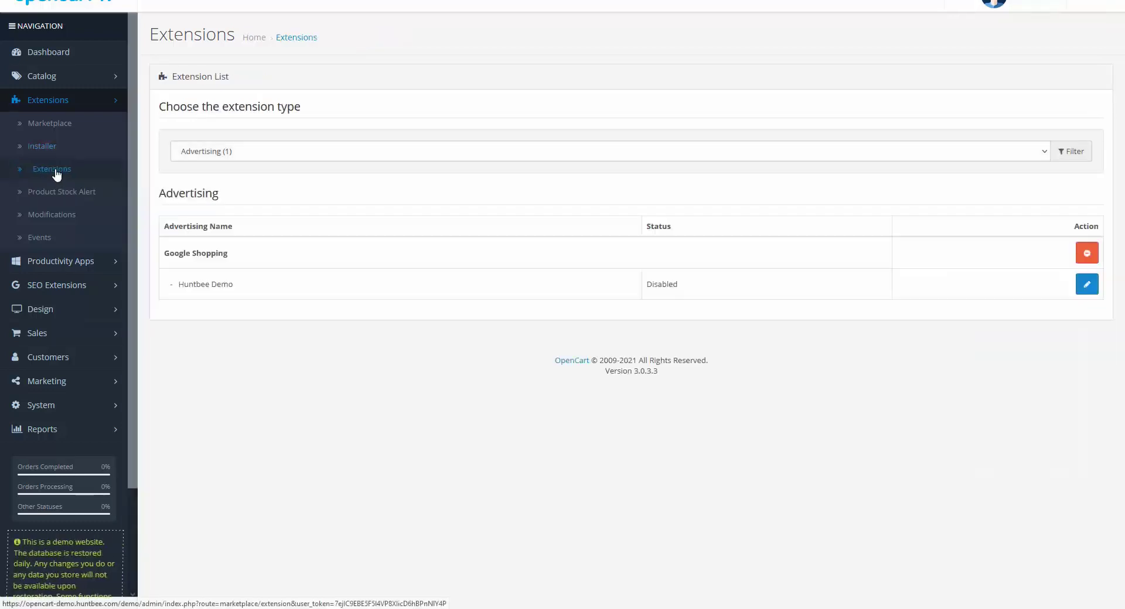
{"action": "left_click", "coordinate": [234, 152]}
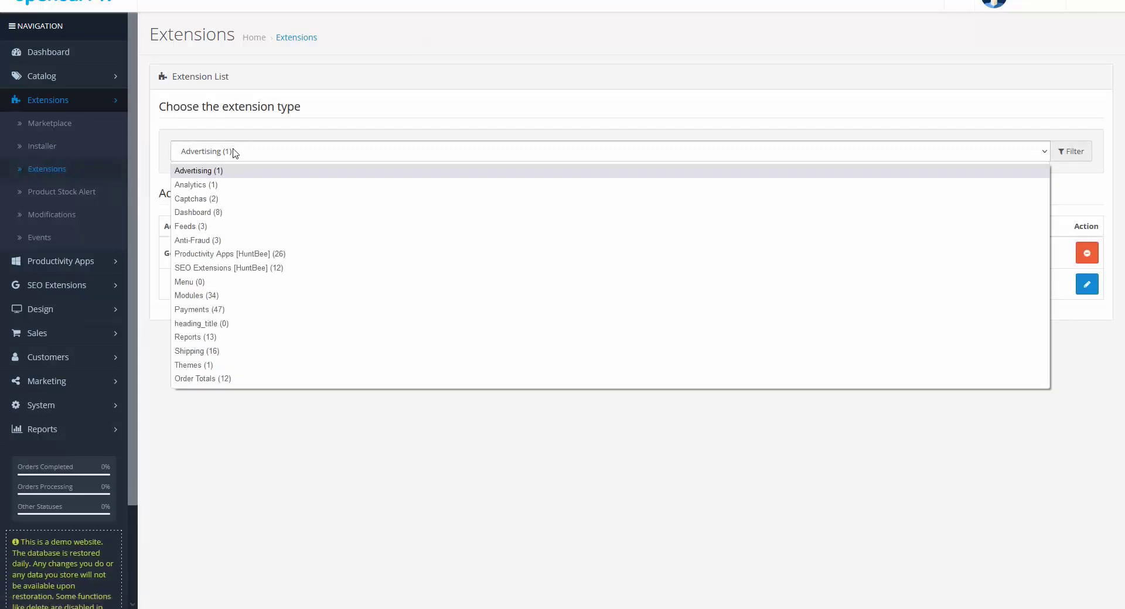
{"action": "left_click", "coordinate": [188, 295]}
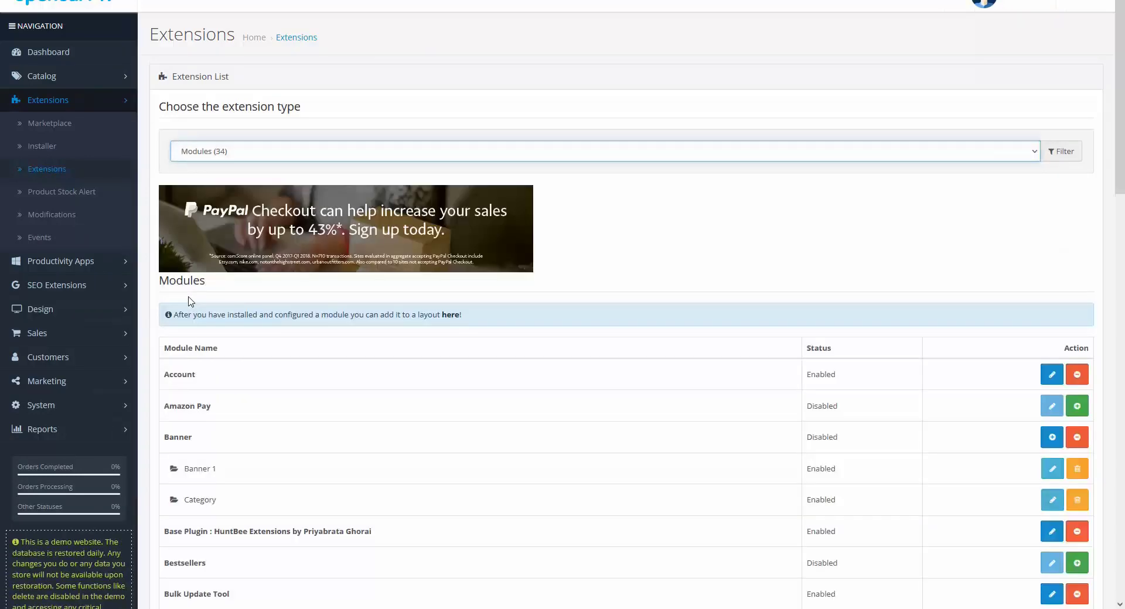
{"action": "scroll", "coordinate": [205, 340], "scroll_direction": "down", "scroll_amount": 4}
{"action": "scroll", "coordinate": [217, 366], "scroll_direction": "down", "scroll_amount": 11}
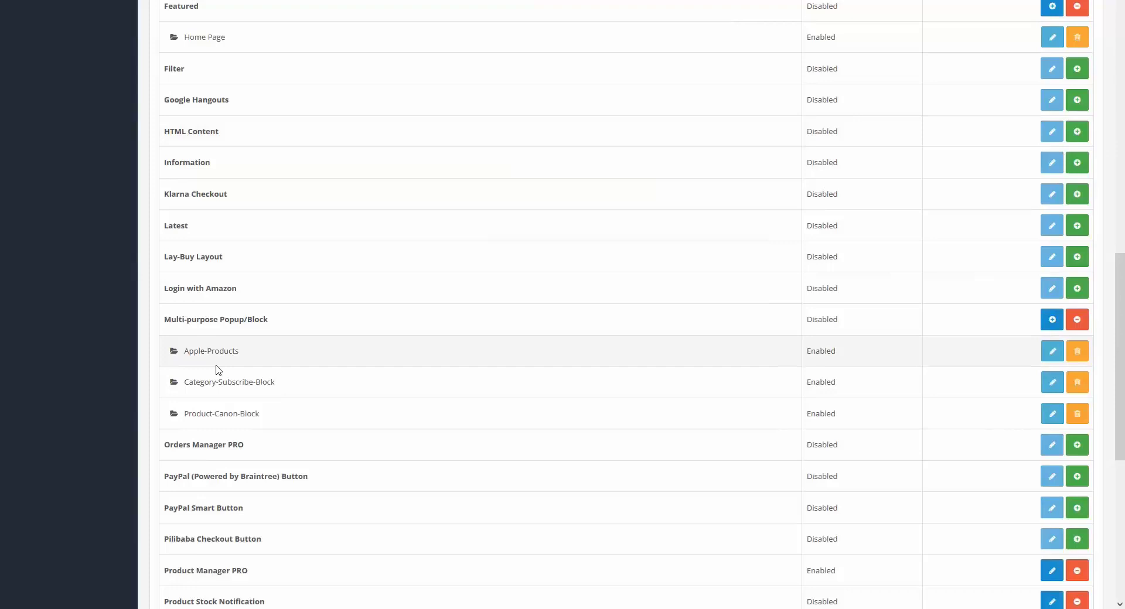
{"action": "left_click_drag", "start_coordinate": [164, 326], "coordinate": [253, 334]}
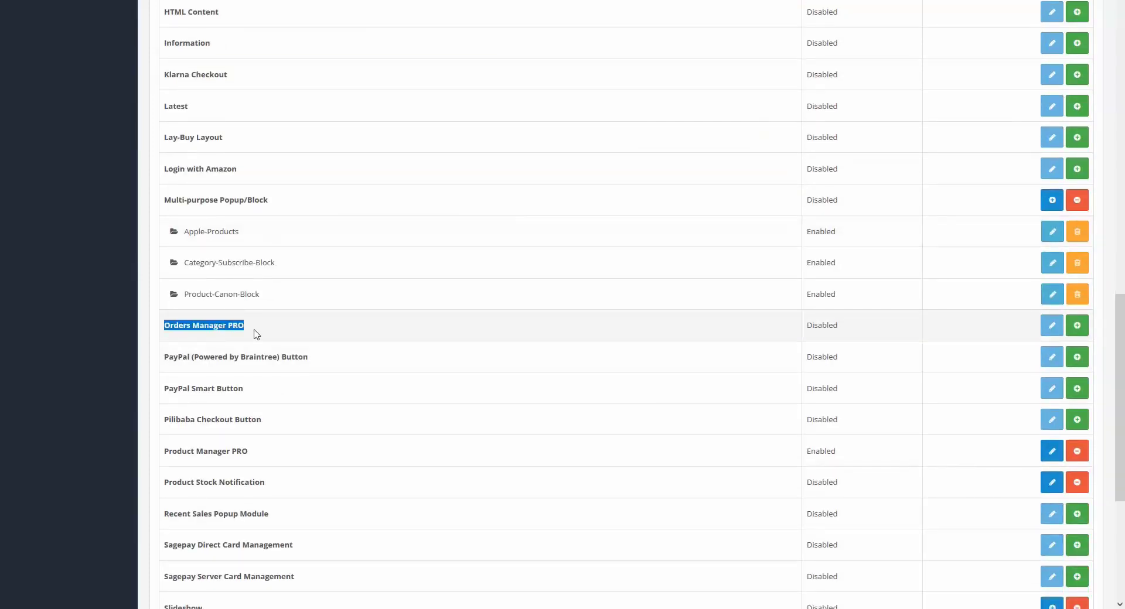
{"action": "left_click", "coordinate": [258, 335]}
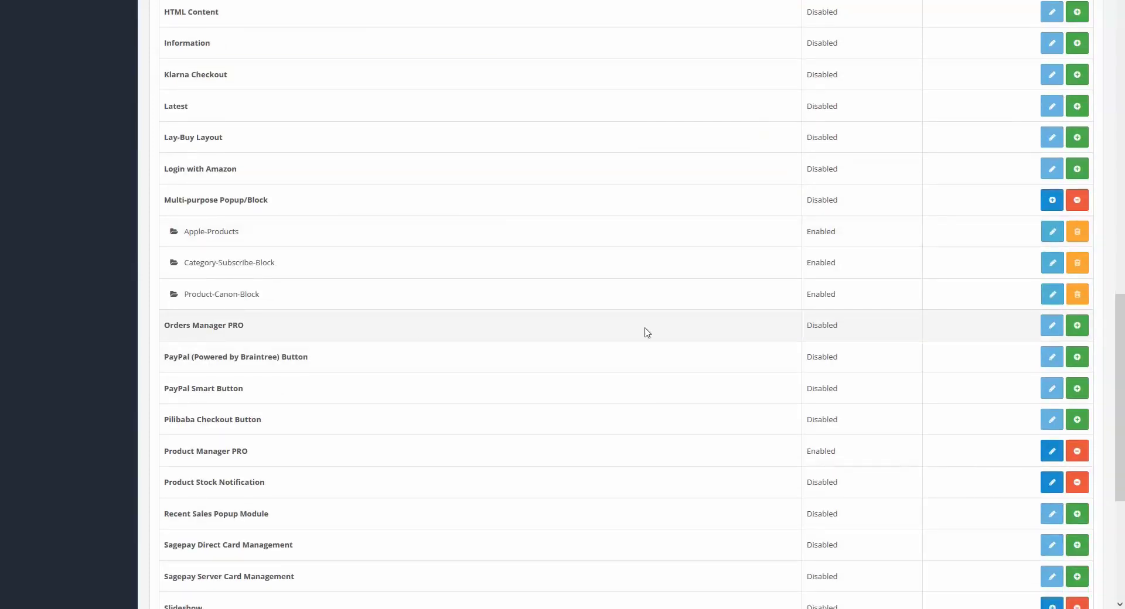
{"action": "left_click", "coordinate": [1075, 329]}
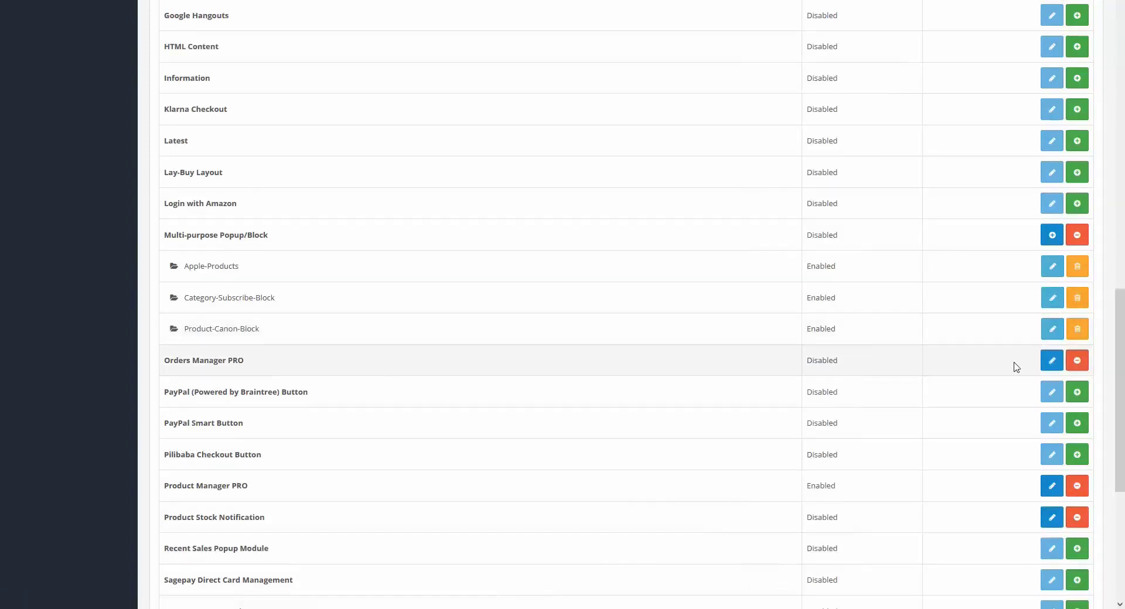
Open the Orders Manager PRO module and go to its Settings page
{"action": "left_click", "coordinate": [1050, 361]}
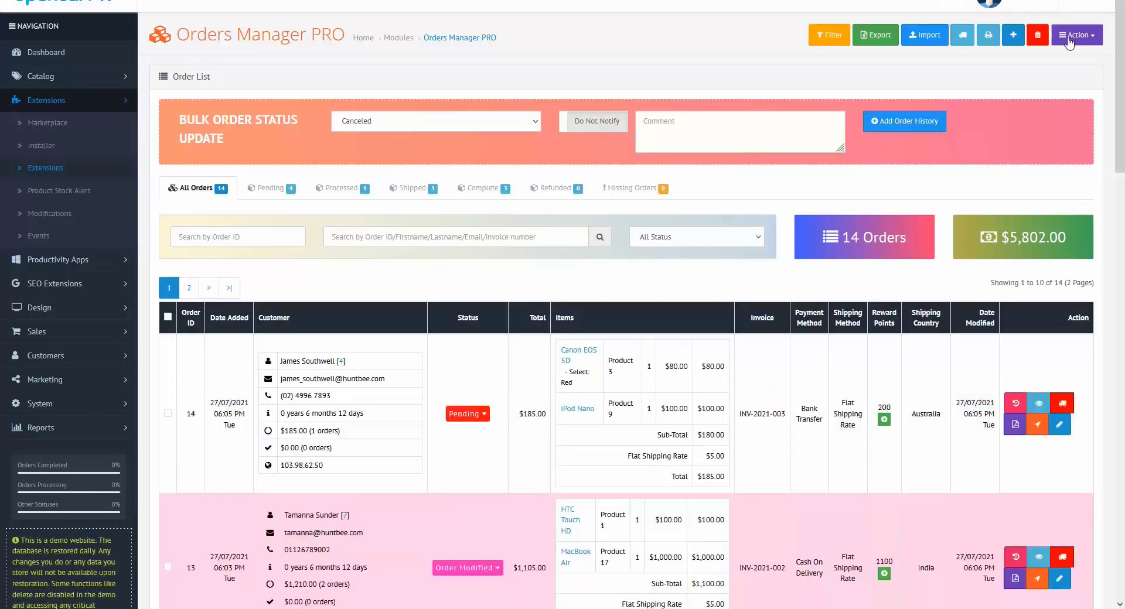
{"action": "left_click", "coordinate": [1089, 36]}
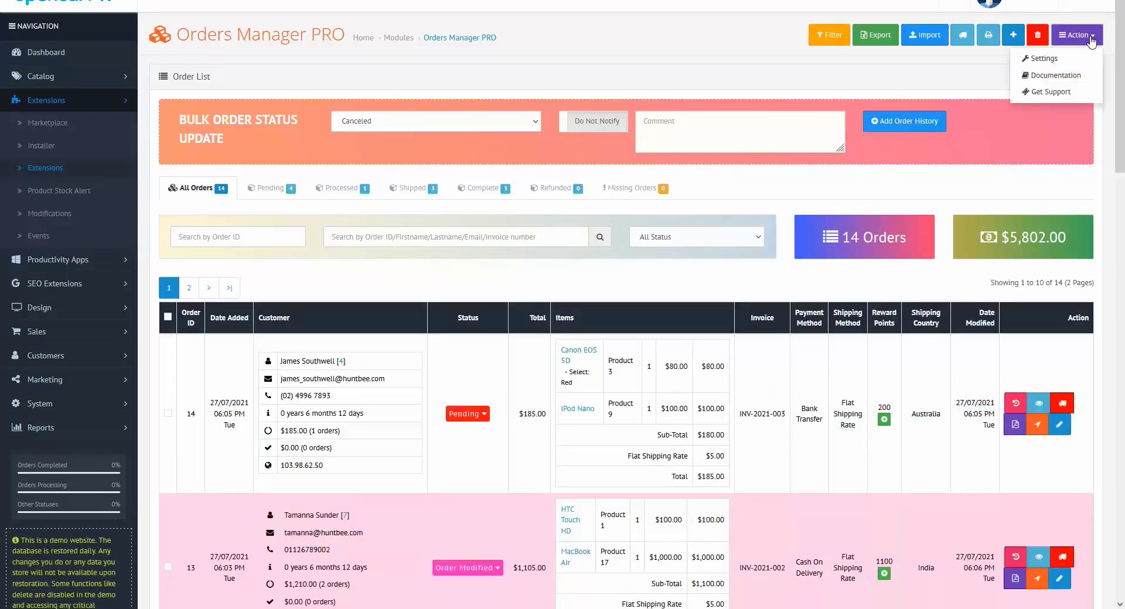
{"action": "left_click", "coordinate": [1050, 58]}
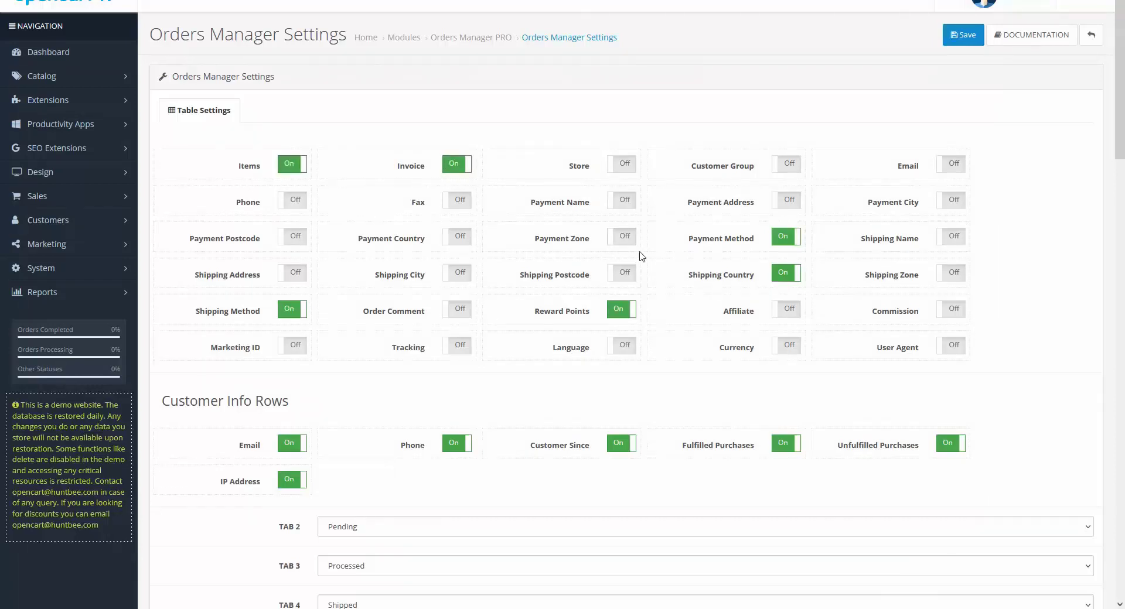
Look over the table and colour options, then save the Orders Manager settings
{"action": "scroll", "coordinate": [419, 446], "scroll_direction": "down", "scroll_amount": 7}
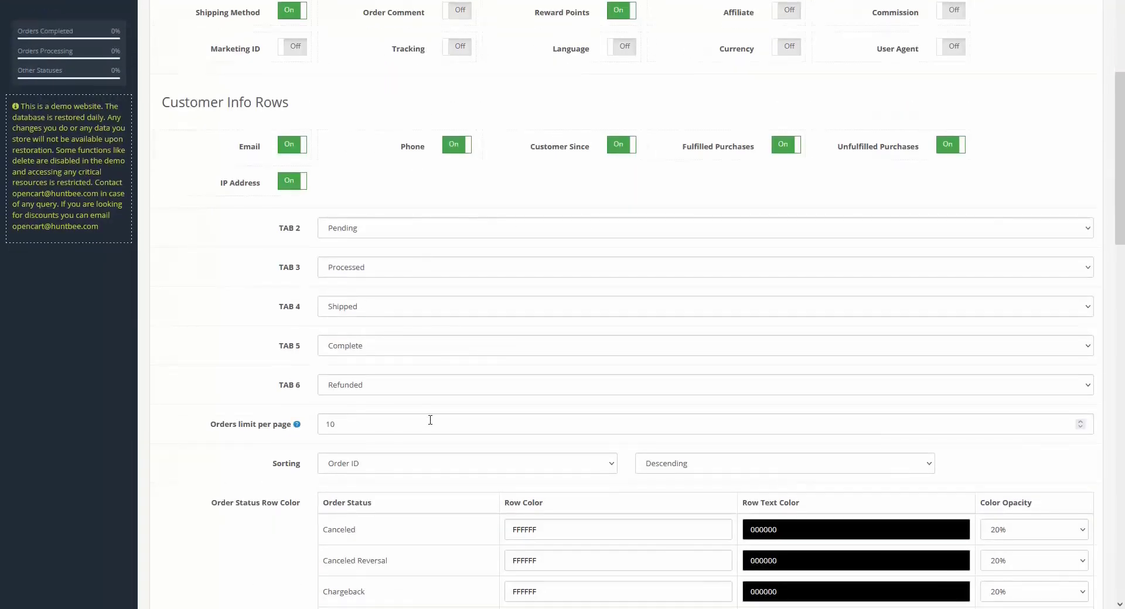
{"action": "scroll", "coordinate": [603, 394], "scroll_direction": "down", "scroll_amount": 8}
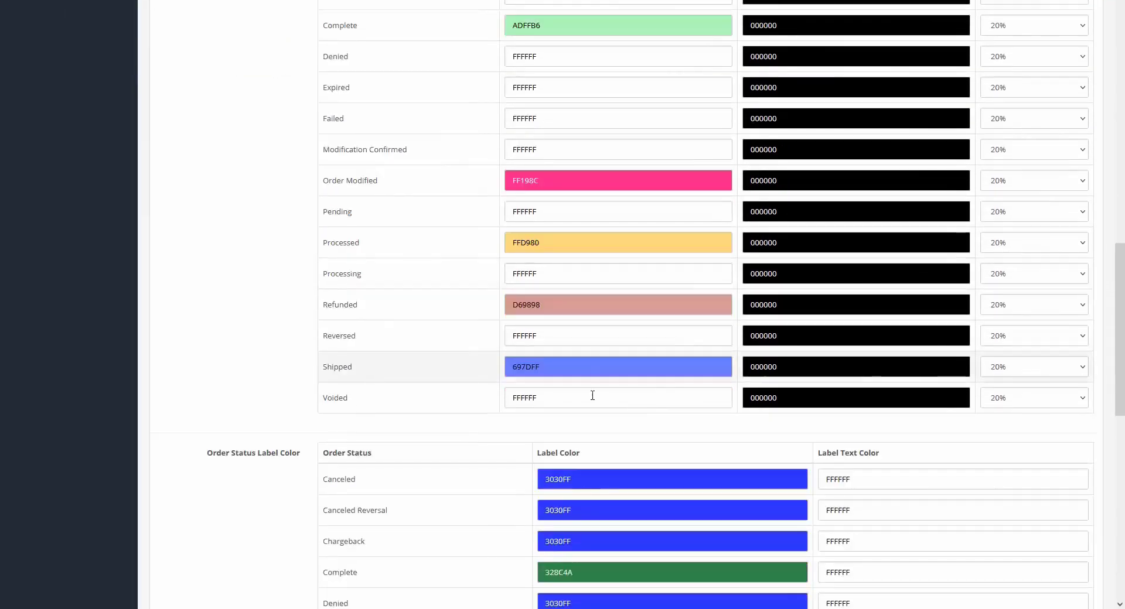
{"action": "scroll", "coordinate": [693, 352], "scroll_direction": "down", "scroll_amount": 8}
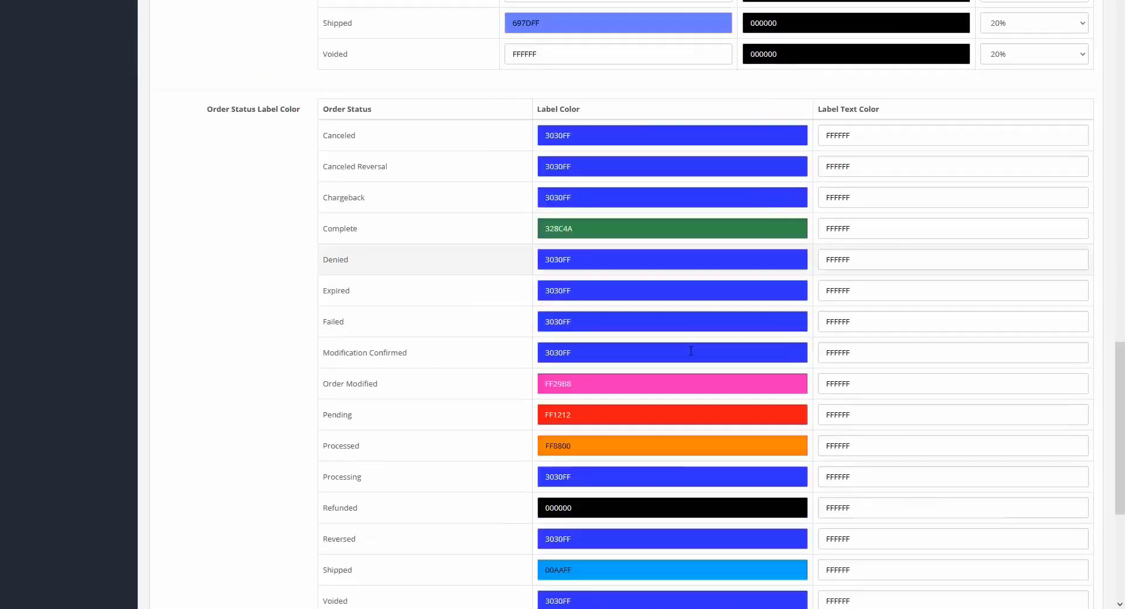
{"action": "scroll", "coordinate": [690, 350], "scroll_direction": "down", "scroll_amount": 3}
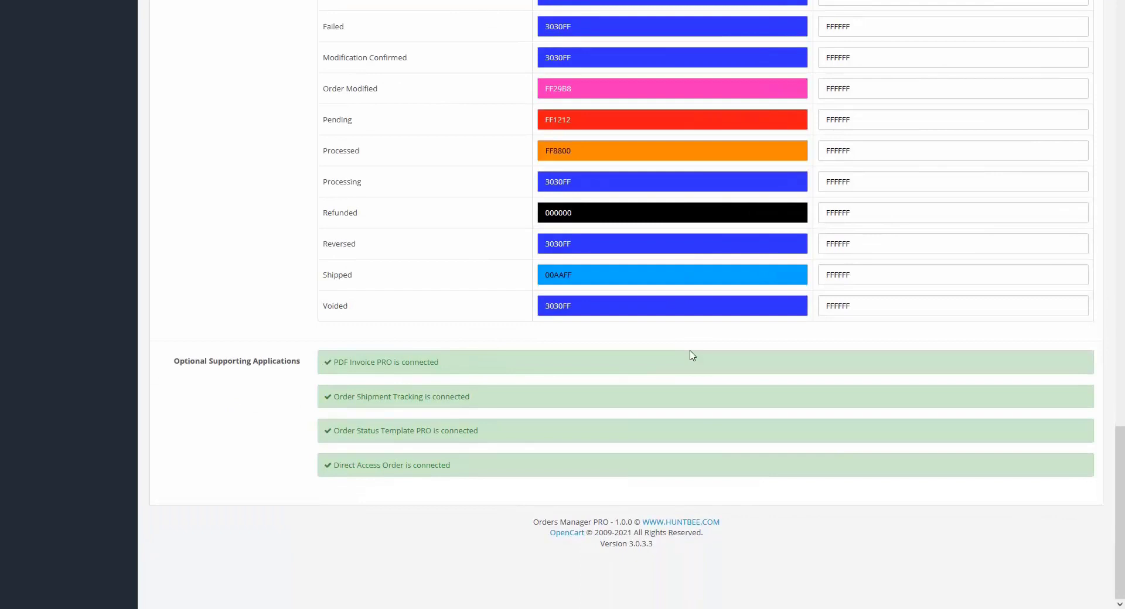
{"action": "scroll", "coordinate": [691, 356], "scroll_direction": "up", "scroll_amount": 20}
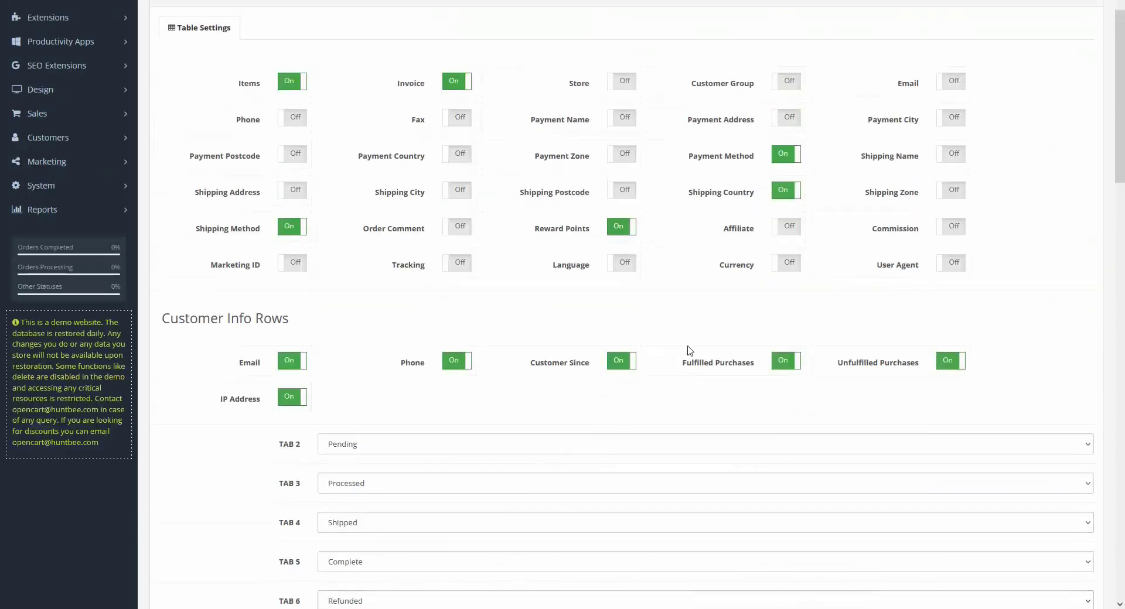
{"action": "scroll", "coordinate": [689, 349], "scroll_direction": "up", "scroll_amount": 2}
{"action": "left_click", "coordinate": [965, 36]}
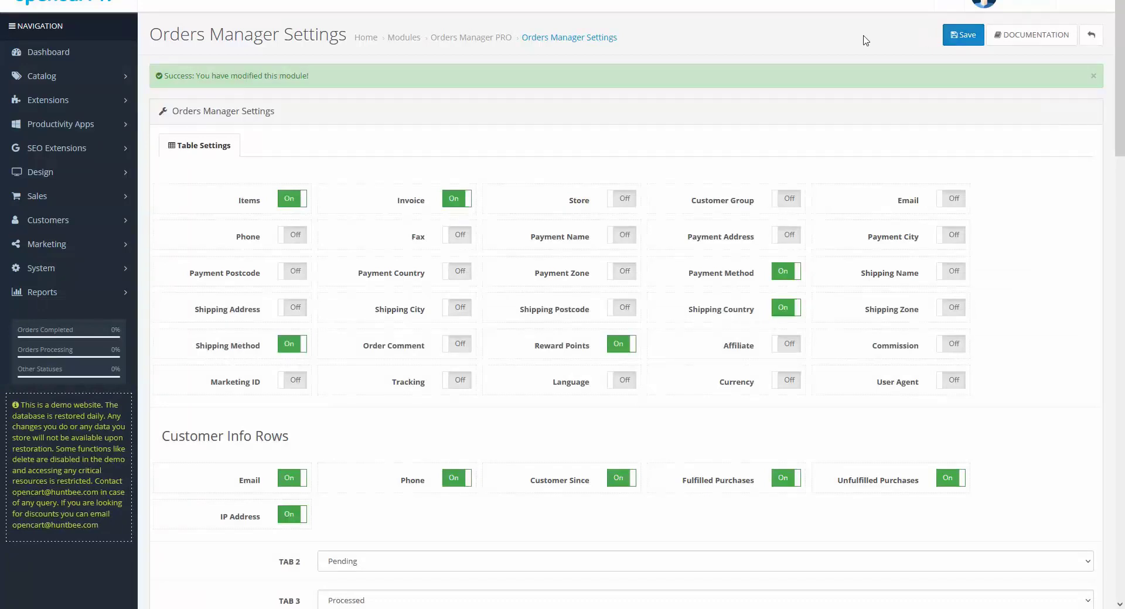
Find Orders Manager PRO on page 2 of Modifications and refresh the modification cache
{"action": "left_click", "coordinate": [111, 110]}
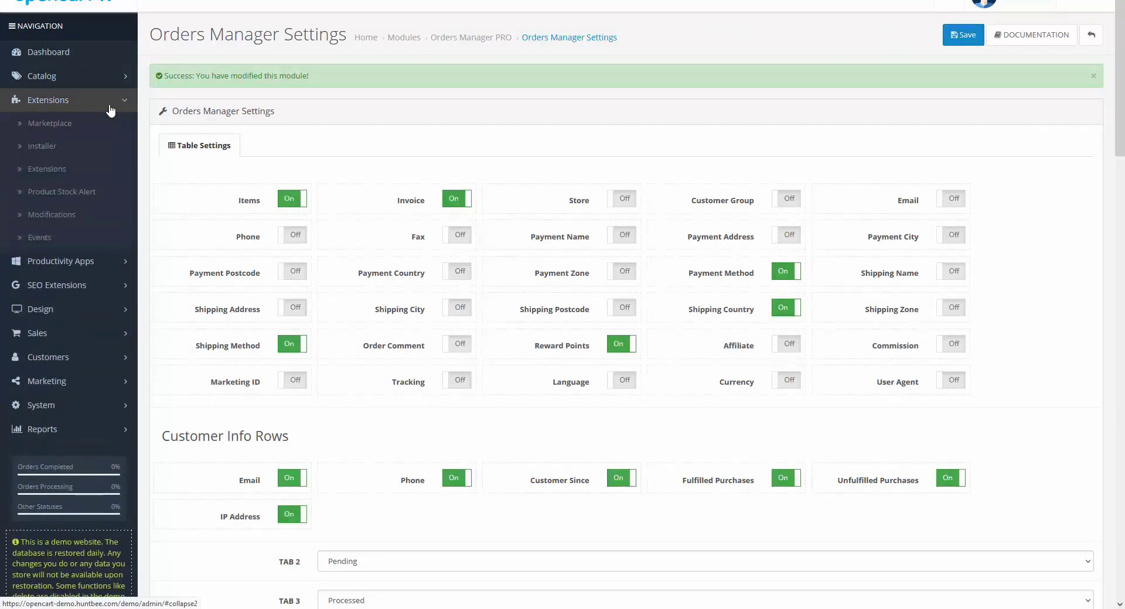
{"action": "left_click", "coordinate": [50, 216]}
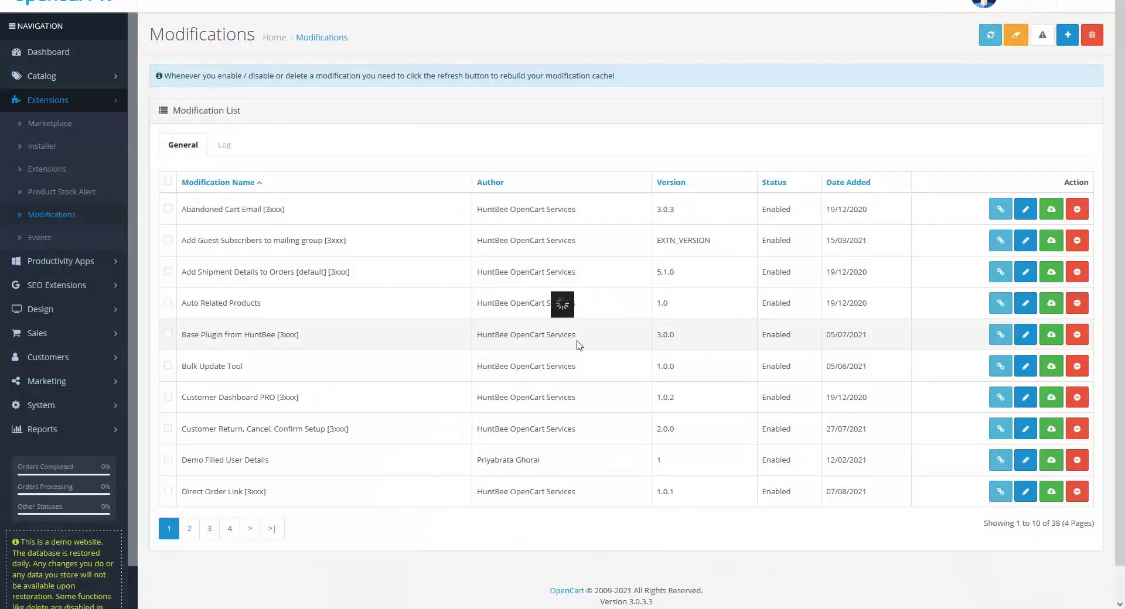
{"action": "left_click", "coordinate": [189, 529]}
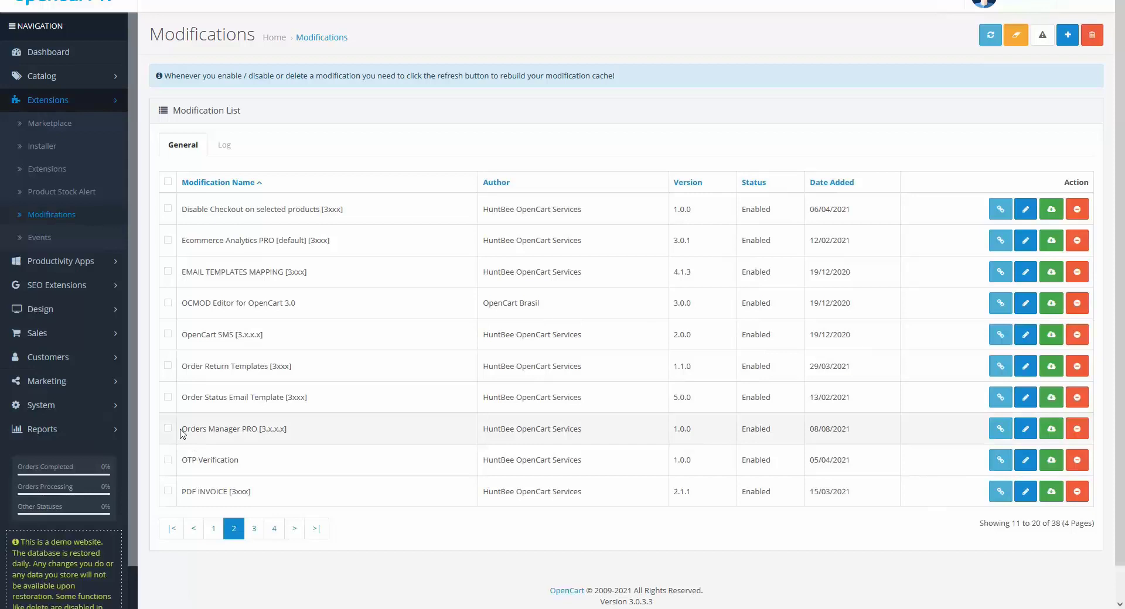
{"action": "left_click_drag", "start_coordinate": [180, 430], "coordinate": [303, 434]}
{"action": "left_click", "coordinate": [312, 431]}
{"action": "left_click", "coordinate": [990, 40]}
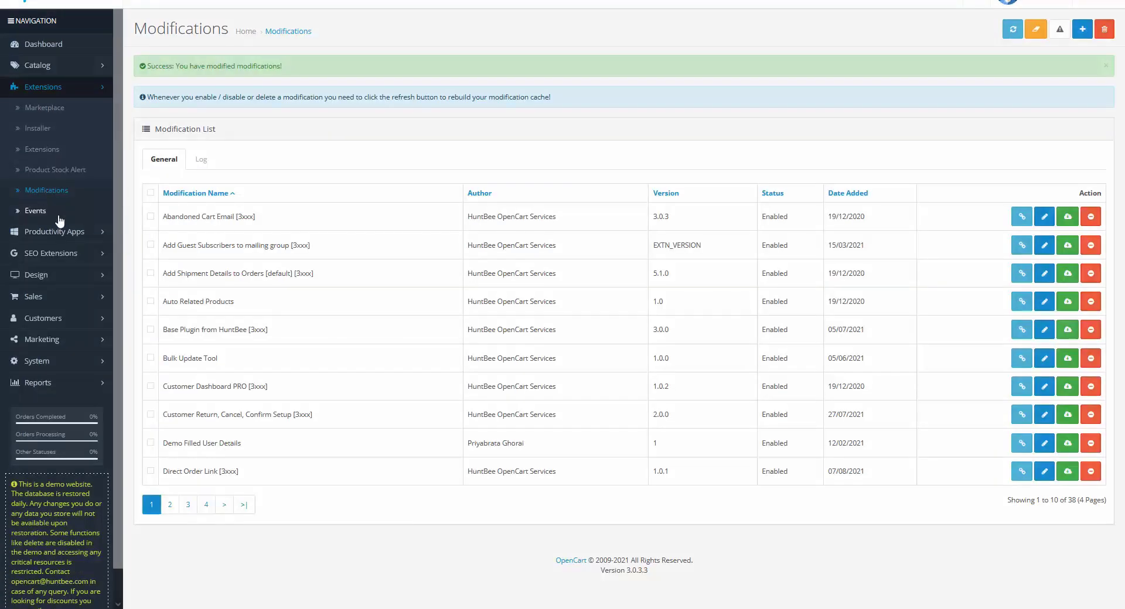
{"action": "left_click", "coordinate": [61, 301]}
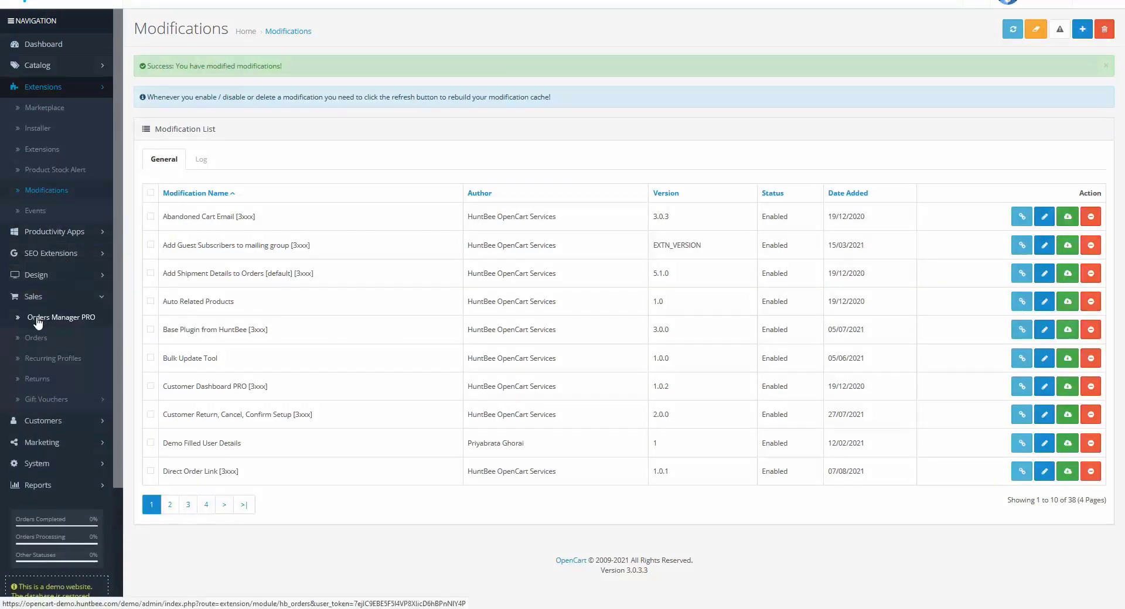
{"action": "left_click", "coordinate": [81, 323]}
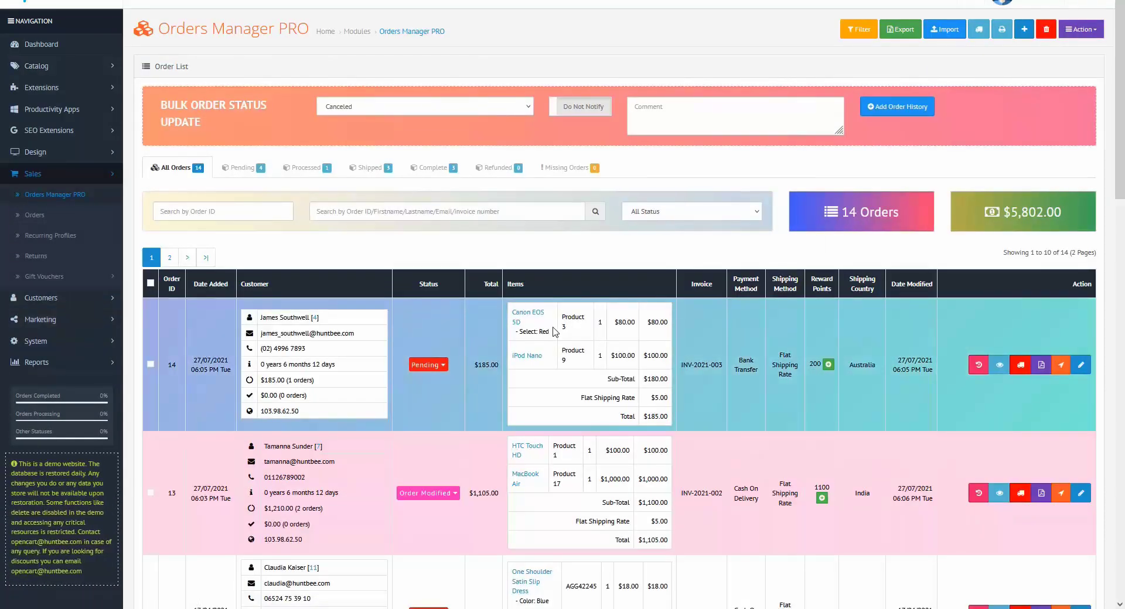
{"action": "scroll", "coordinate": [554, 331], "scroll_direction": "down", "scroll_amount": 5}
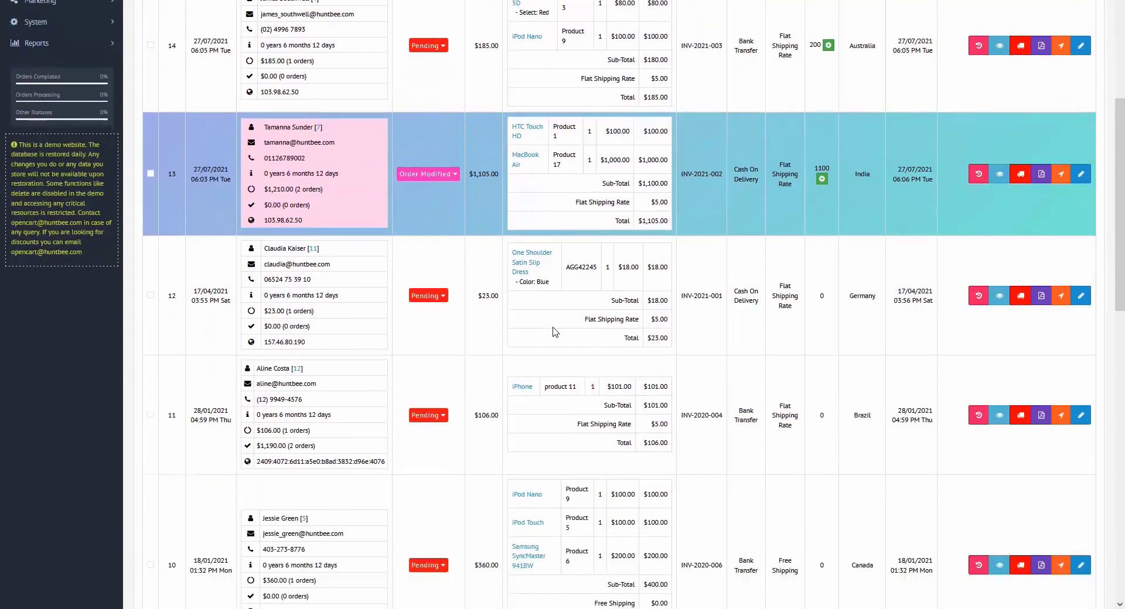
{"action": "scroll", "coordinate": [554, 332], "scroll_direction": "down", "scroll_amount": 8}
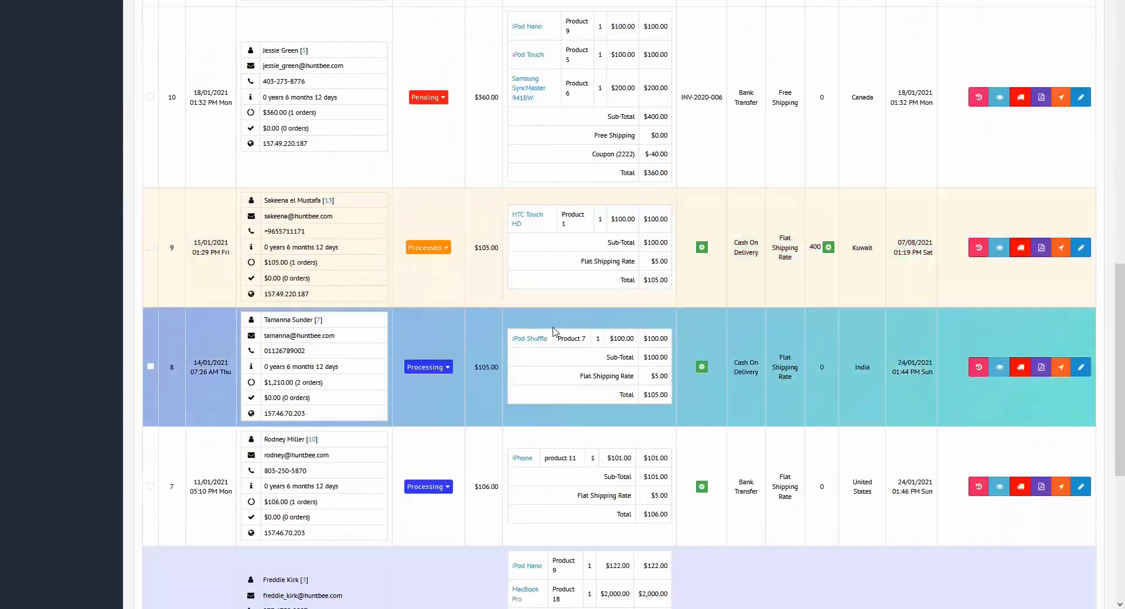
{"action": "scroll", "coordinate": [554, 331], "scroll_direction": "down", "scroll_amount": 6}
{"action": "scroll", "coordinate": [554, 332], "scroll_direction": "up", "scroll_amount": 20}
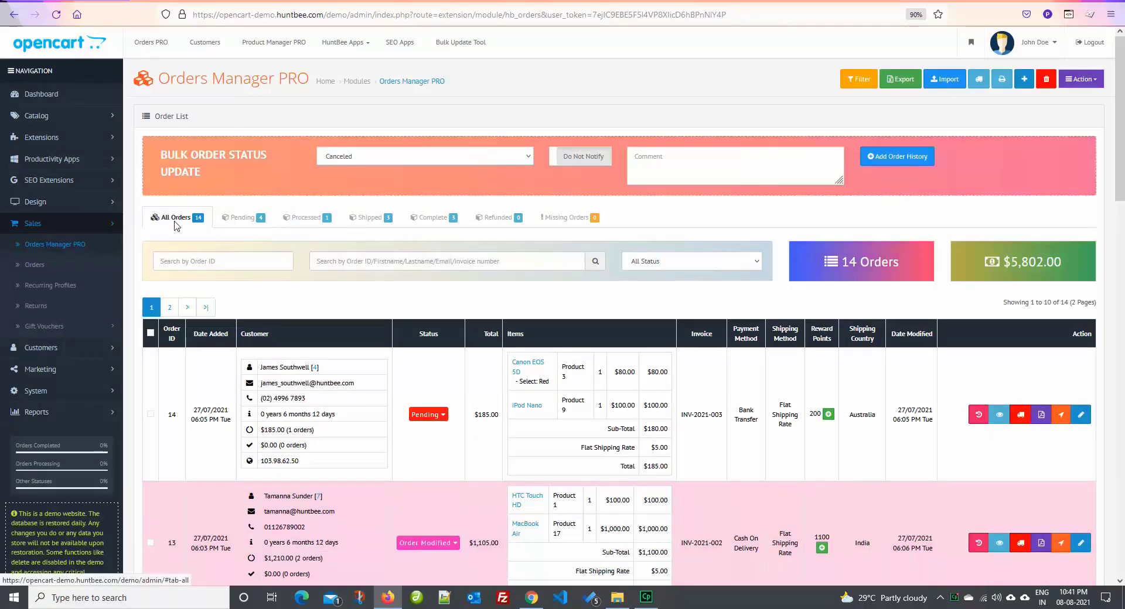
{"action": "scroll", "coordinate": [446, 316], "scroll_direction": "down", "scroll_amount": 6}
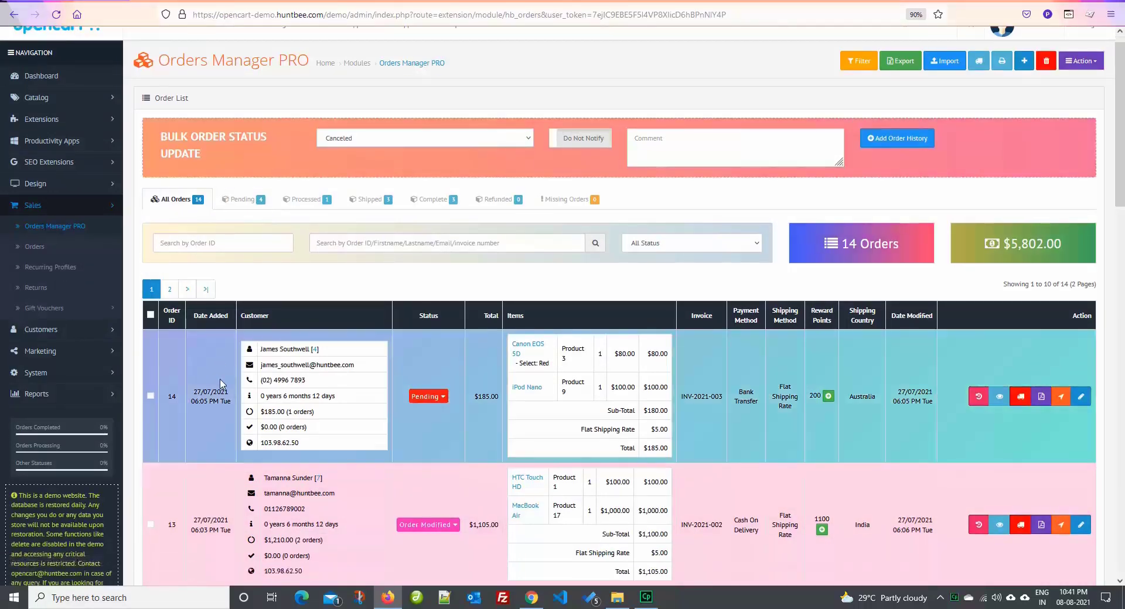
{"action": "scroll", "coordinate": [447, 343], "scroll_direction": "down", "scroll_amount": 12}
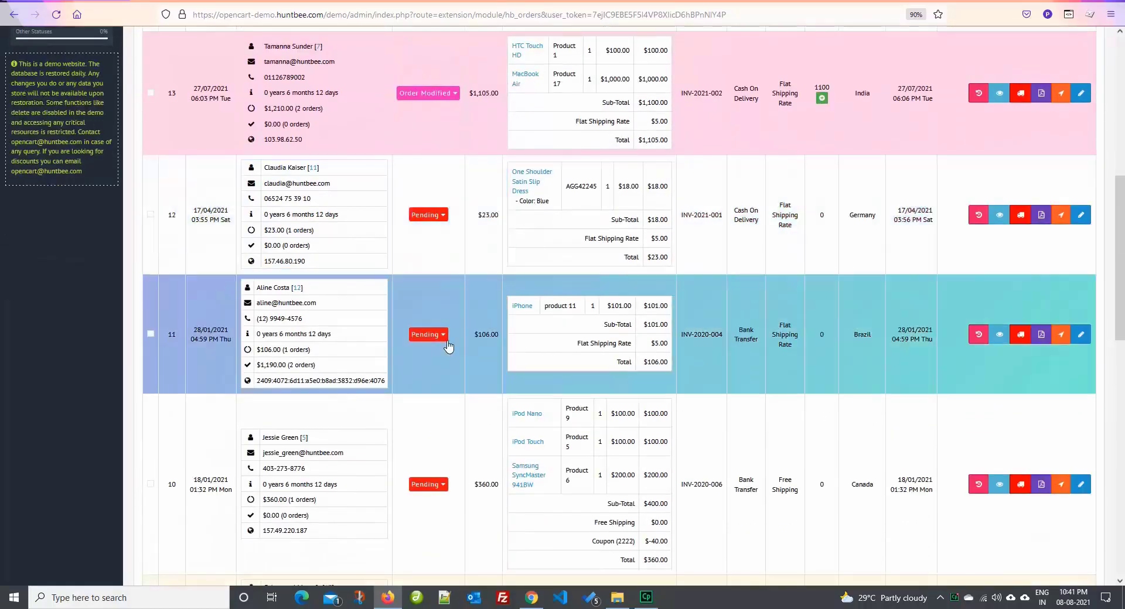
{"action": "scroll", "coordinate": [455, 381], "scroll_direction": "up", "scroll_amount": 18}
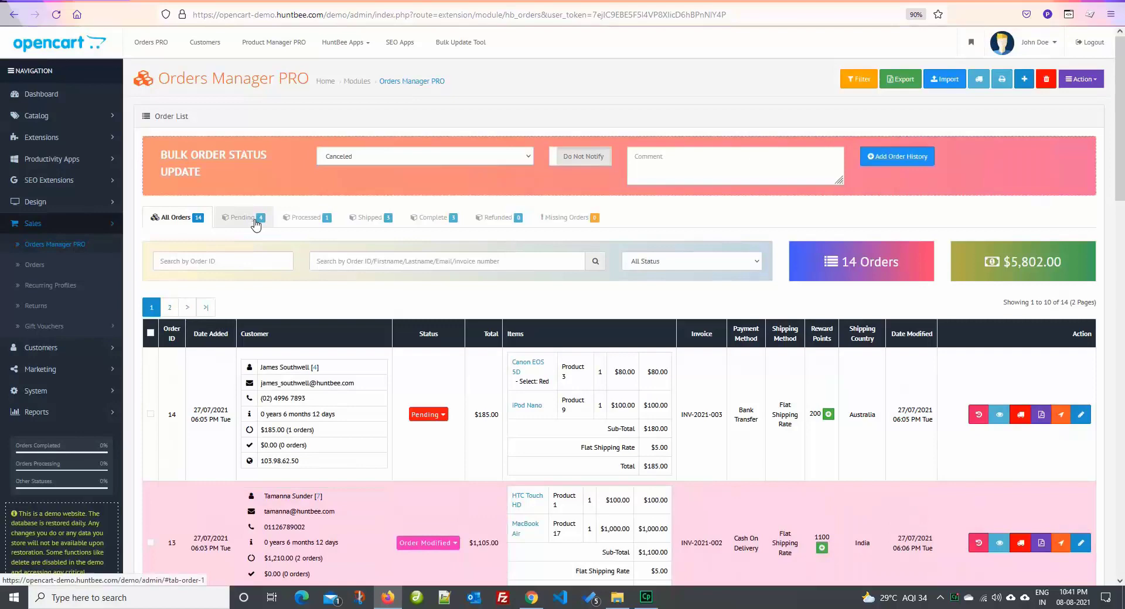
{"action": "left_click", "coordinate": [256, 221]}
{"action": "scroll", "coordinate": [389, 375], "scroll_direction": "down", "scroll_amount": 7}
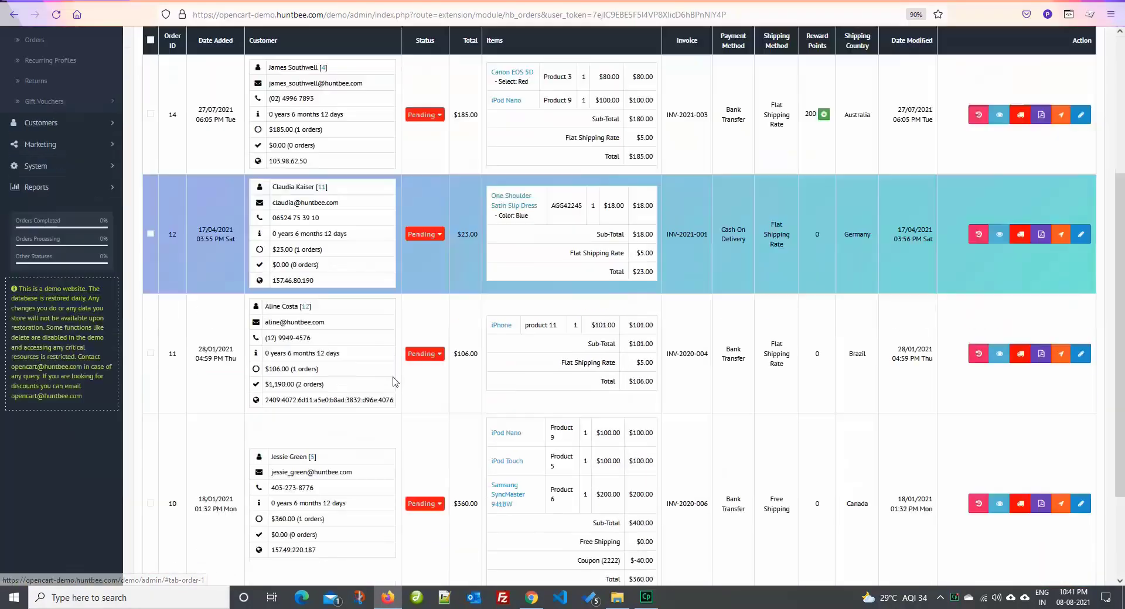
{"action": "scroll", "coordinate": [393, 378], "scroll_direction": "up", "scroll_amount": 5}
{"action": "scroll", "coordinate": [392, 378], "scroll_direction": "up", "scroll_amount": 3}
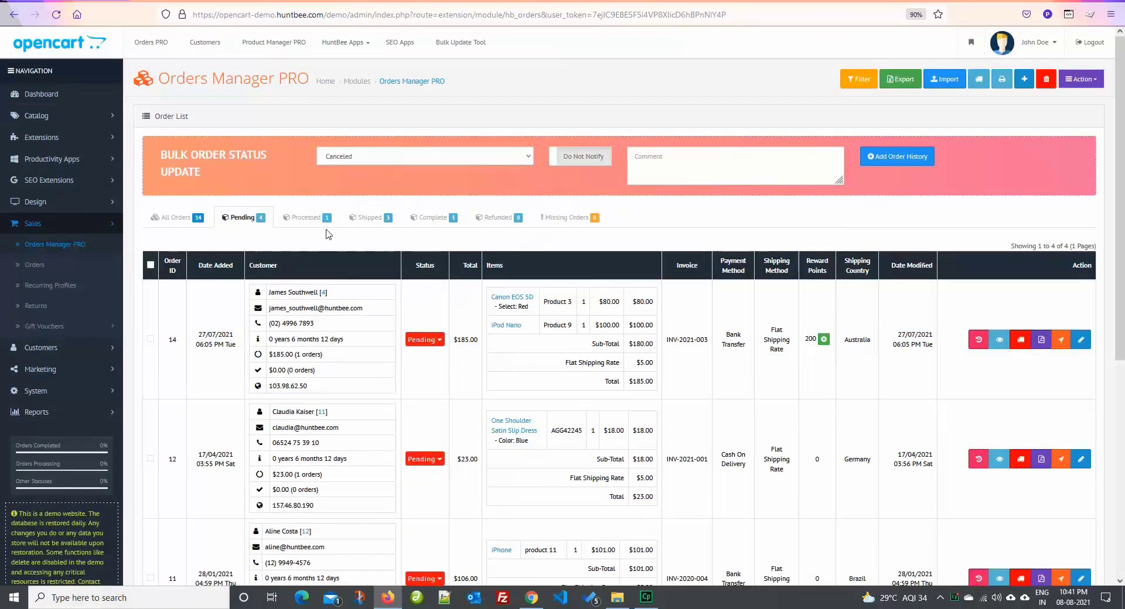
{"action": "left_click", "coordinate": [324, 222]}
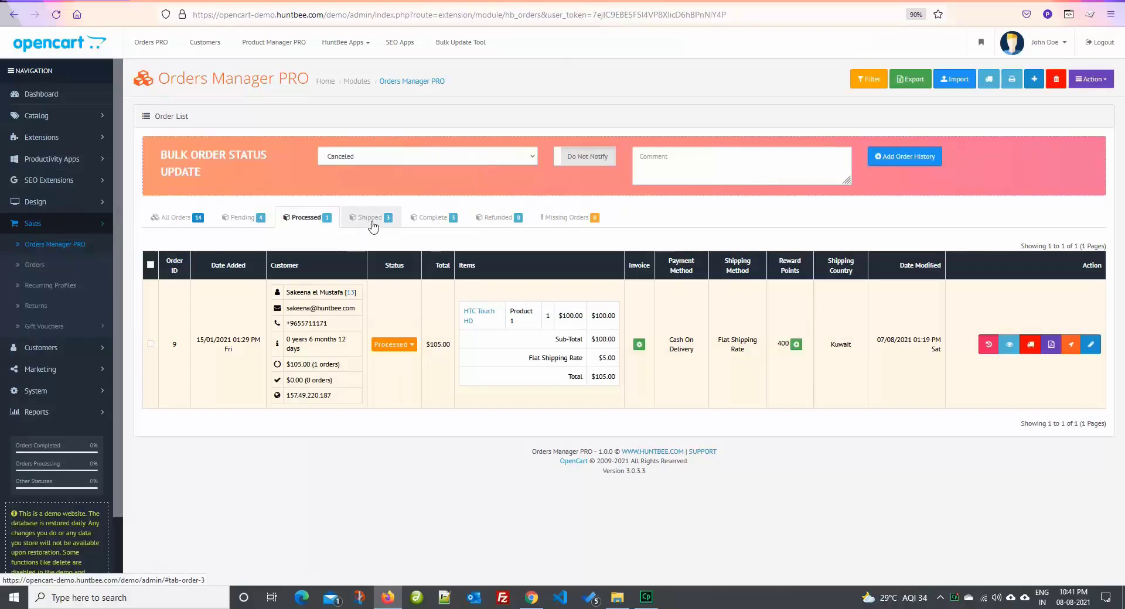
{"action": "left_click", "coordinate": [370, 221]}
{"action": "scroll", "coordinate": [514, 332], "scroll_direction": "down", "scroll_amount": 3}
{"action": "scroll", "coordinate": [513, 332], "scroll_direction": "up", "scroll_amount": 3}
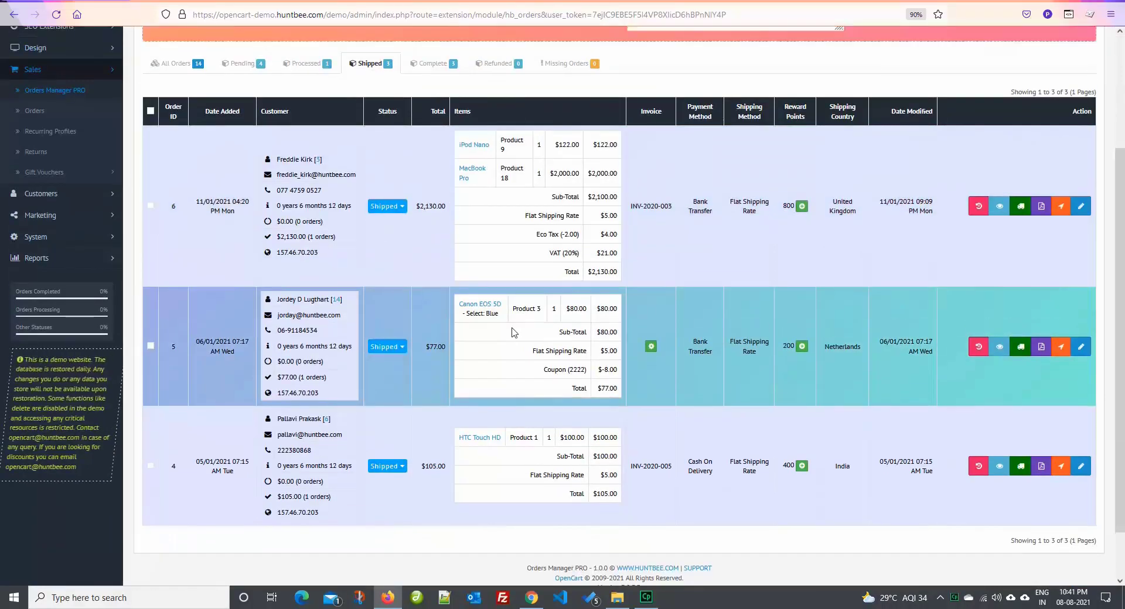
{"action": "left_click", "coordinate": [434, 218]}
{"action": "scroll", "coordinate": [492, 297], "scroll_direction": "down", "scroll_amount": 3}
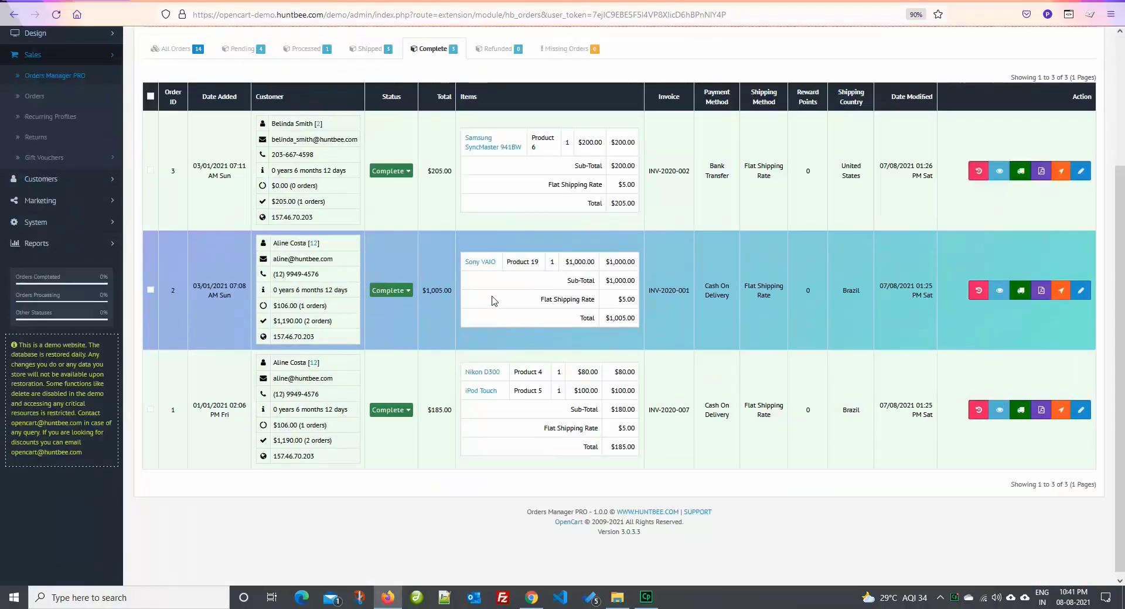
{"action": "scroll", "coordinate": [597, 218], "scroll_direction": "up", "scroll_amount": 2}
{"action": "left_click", "coordinate": [497, 162]}
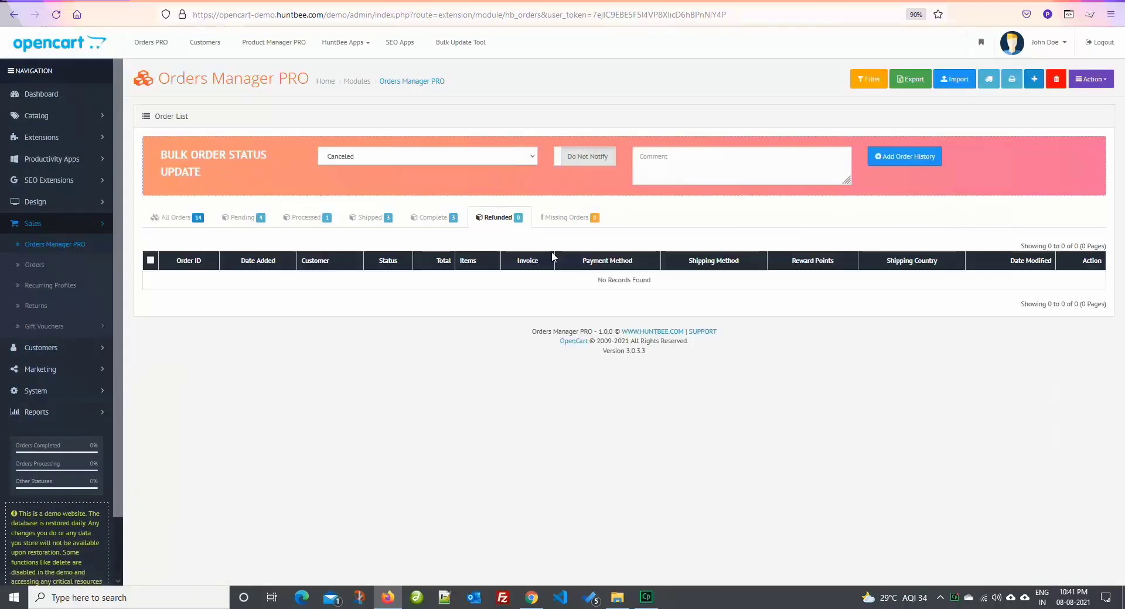
{"action": "left_click", "coordinate": [571, 221]}
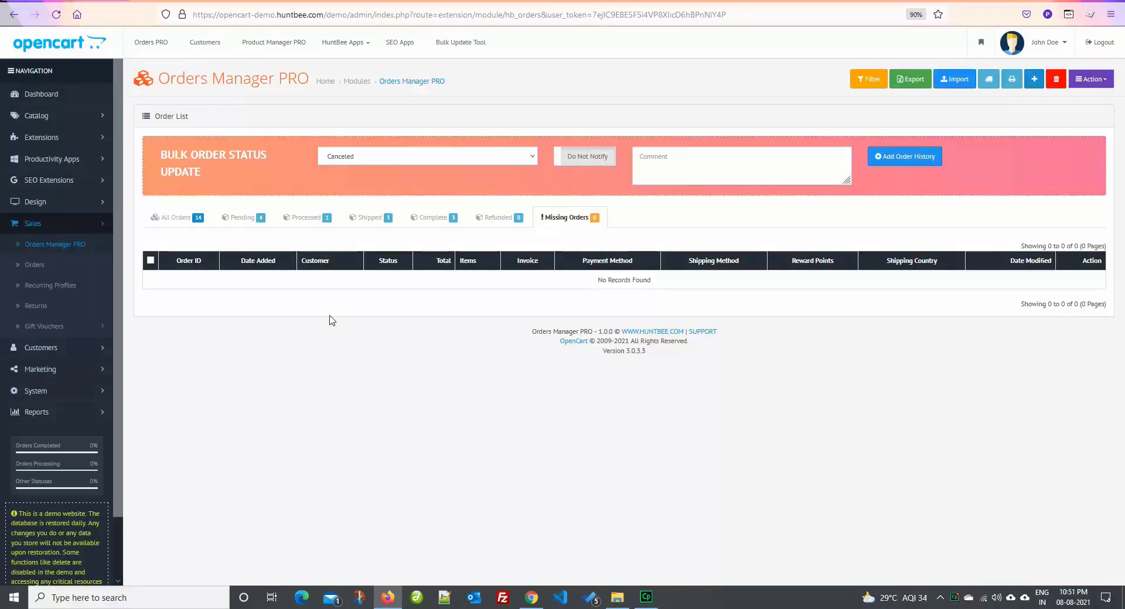
{"action": "left_click", "coordinate": [197, 225]}
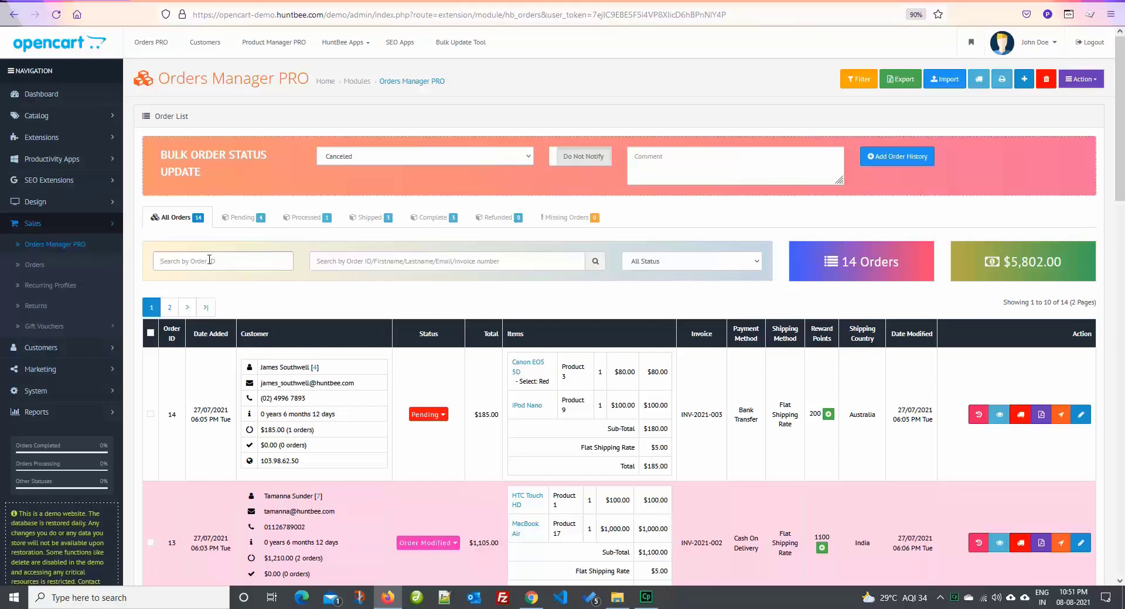
{"action": "left_click", "coordinate": [209, 259]}
{"action": "type", "text": "12"}
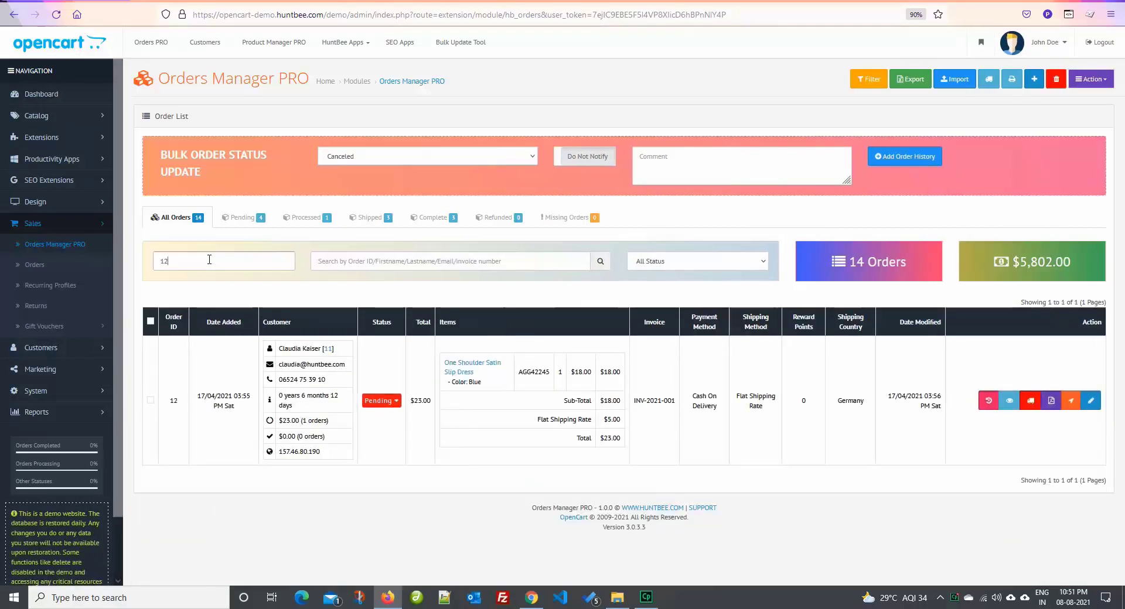
{"action": "key", "text": "BackSpace"}
{"action": "key", "text": "BackSpace"}
{"action": "type", "text": "1"}
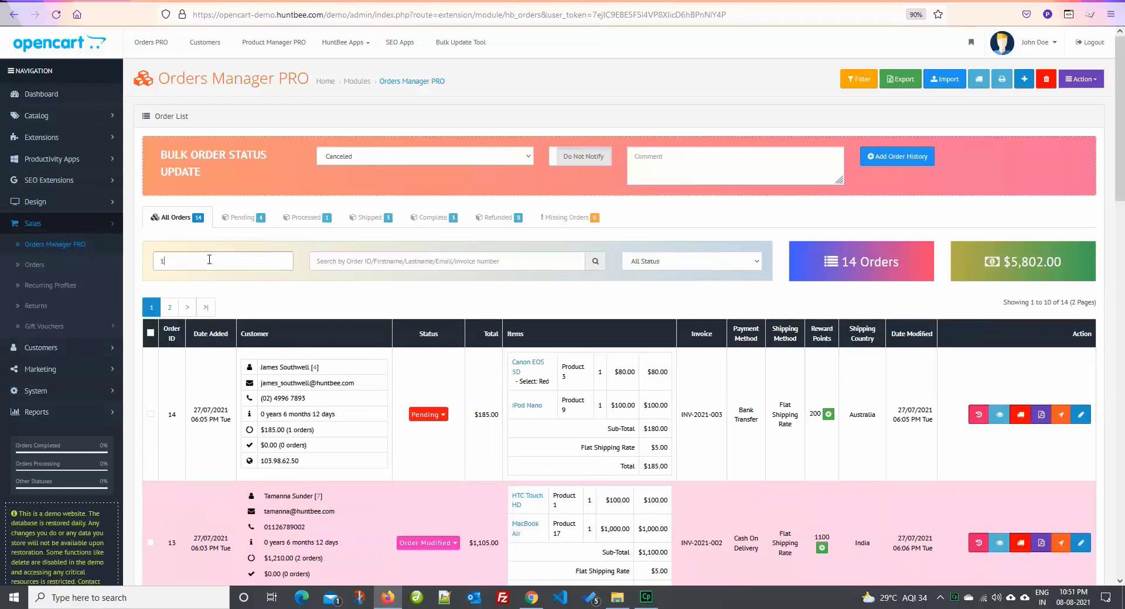
{"action": "type", "text": "4"}
{"action": "key", "text": "BackSpace"}
{"action": "key", "text": "BackSpace"}
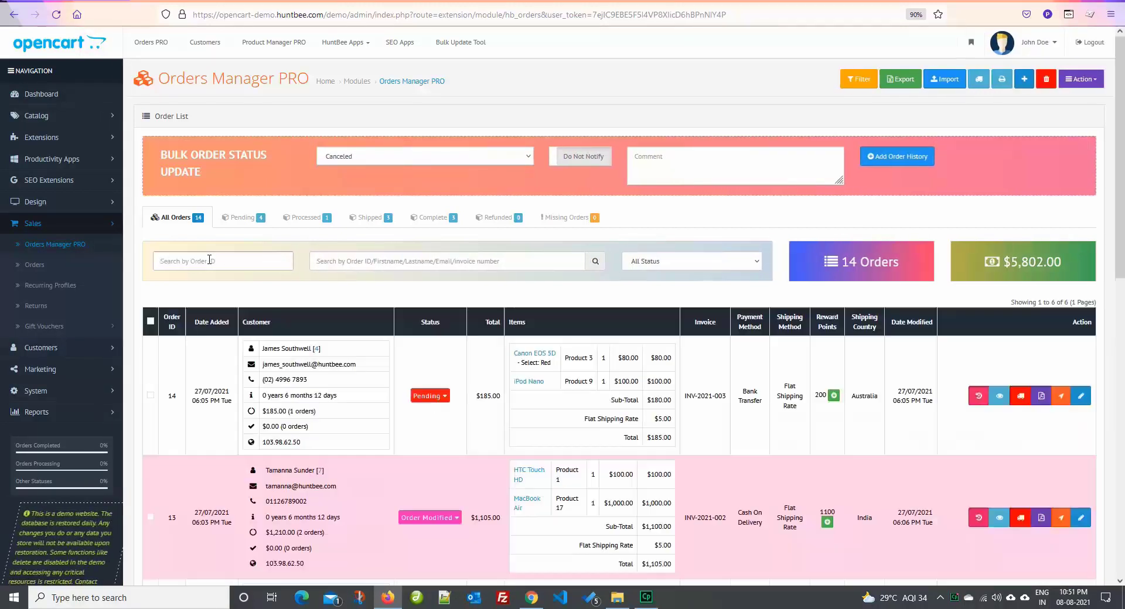
{"action": "left_click", "coordinate": [331, 262]}
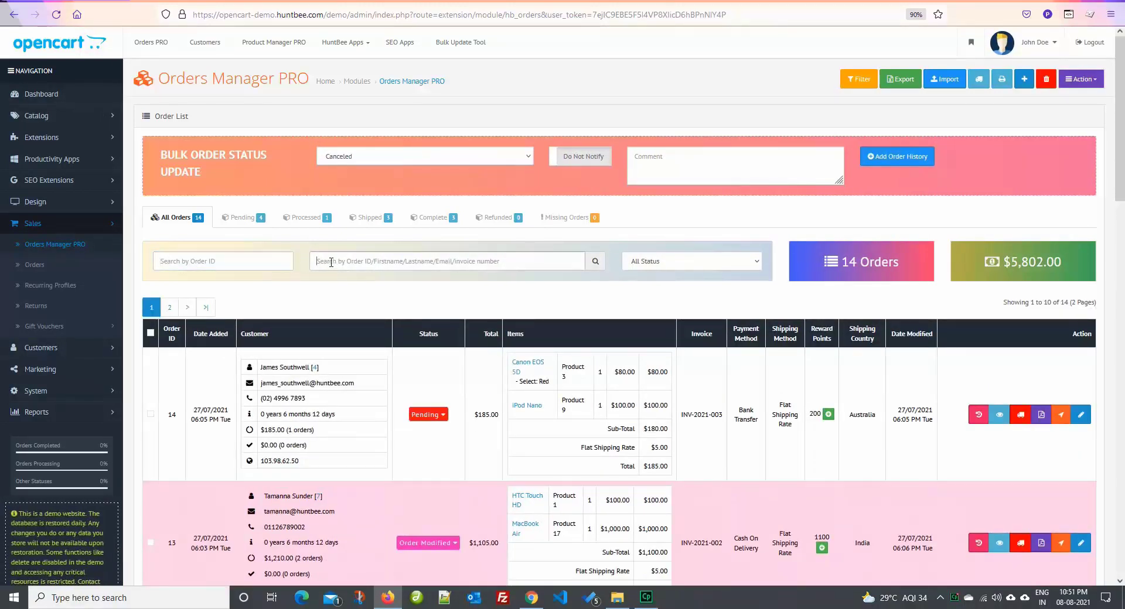
{"action": "type", "text": "14"}
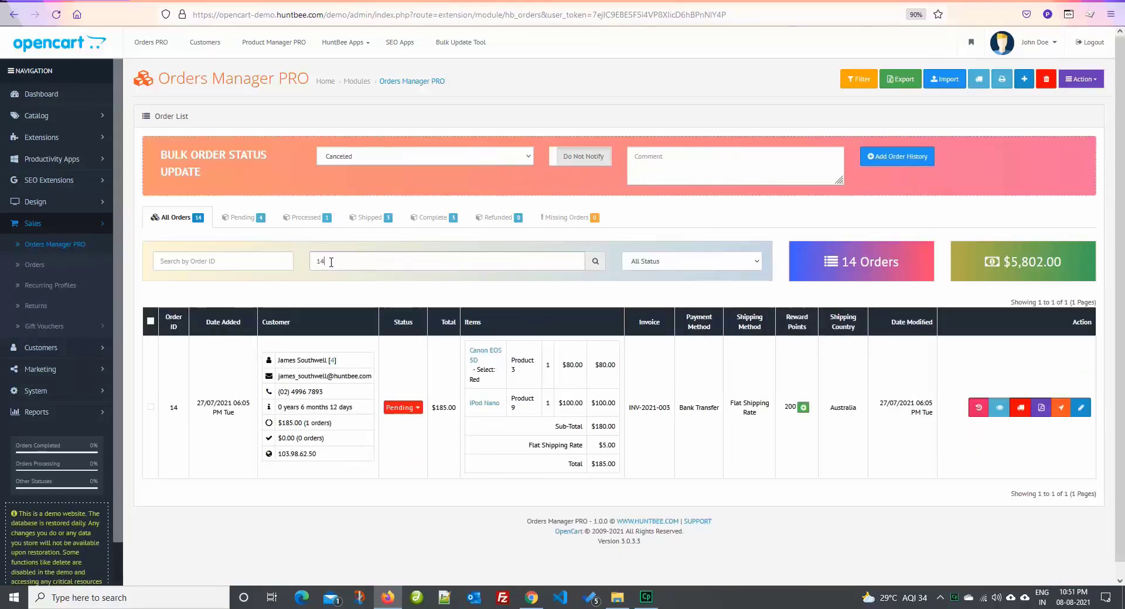
{"action": "key", "text": "BackSpace"}
{"action": "key", "text": "BackSpace"}
{"action": "key", "text": "BackSpace"}
{"action": "key", "text": "BackSpace"}
{"action": "key", "text": "BackSpace"}
{"action": "key", "text": "BackSpace"}
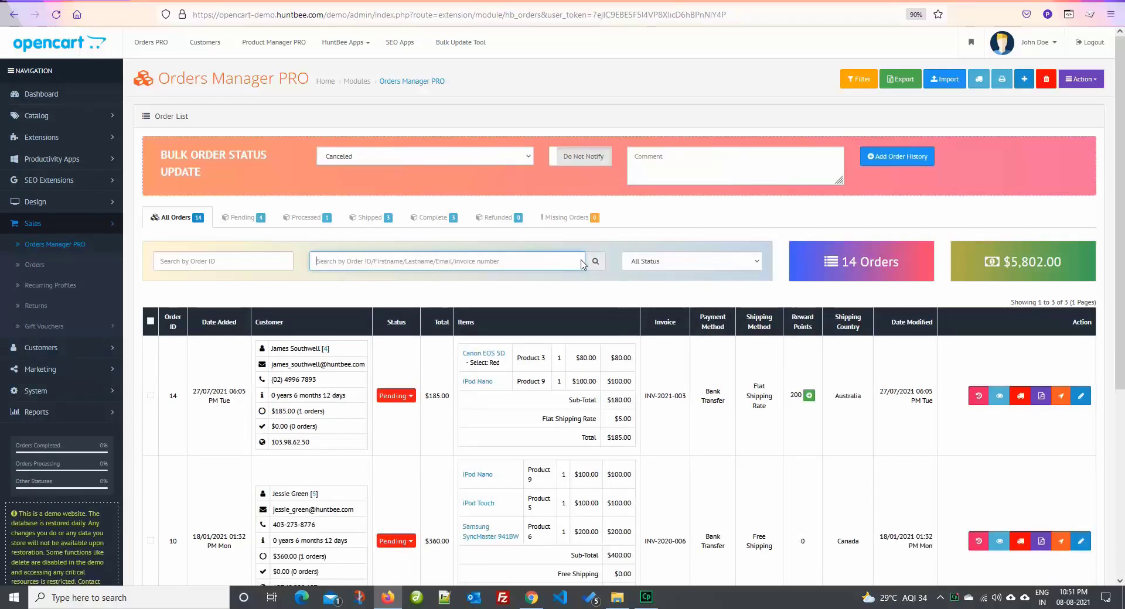
{"action": "scroll", "coordinate": [583, 265], "scroll_direction": "down", "scroll_amount": 2}
{"action": "scroll", "coordinate": [595, 263], "scroll_direction": "down", "scroll_amount": 1}
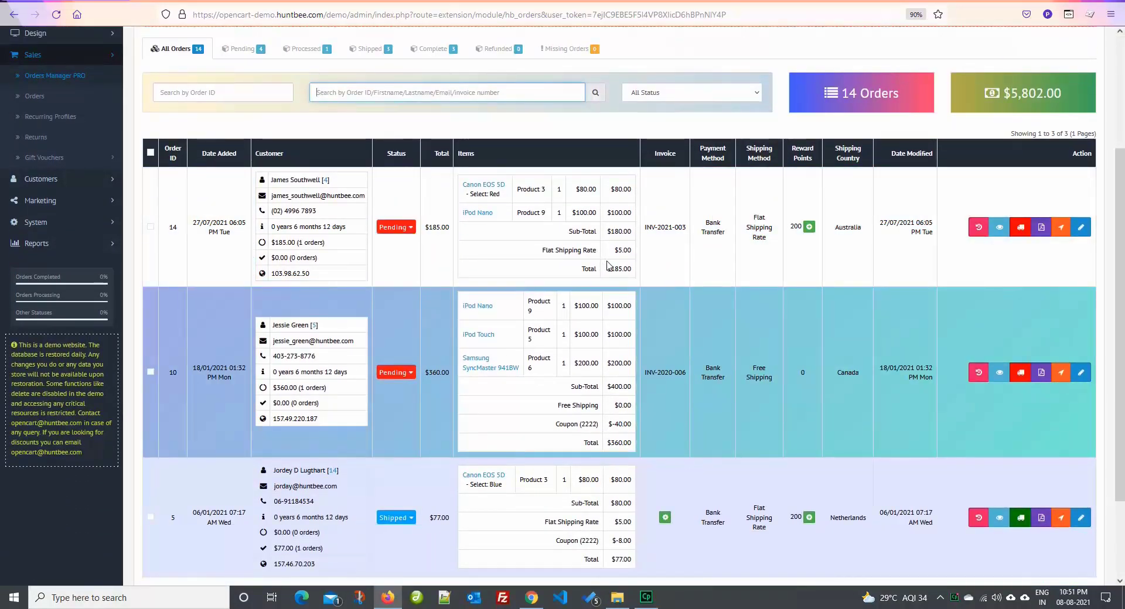
{"action": "scroll", "coordinate": [615, 267], "scroll_direction": "down", "scroll_amount": 2}
{"action": "scroll", "coordinate": [620, 267], "scroll_direction": "up", "scroll_amount": 5}
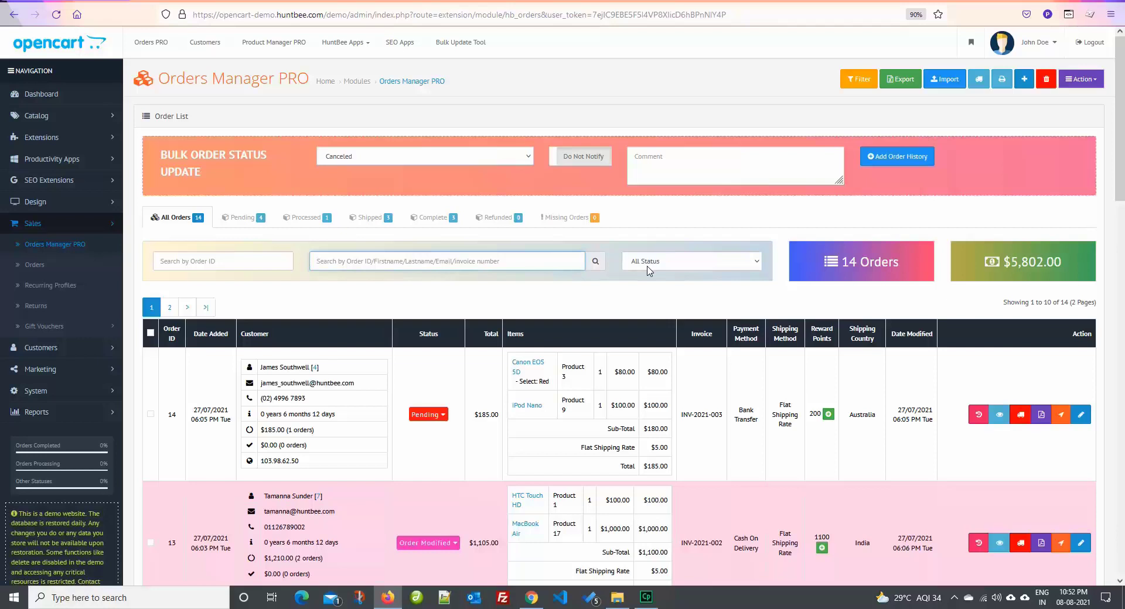
Filter the orders to Pending, showing 4 orders totalling $674.00
{"action": "left_click", "coordinate": [650, 266]}
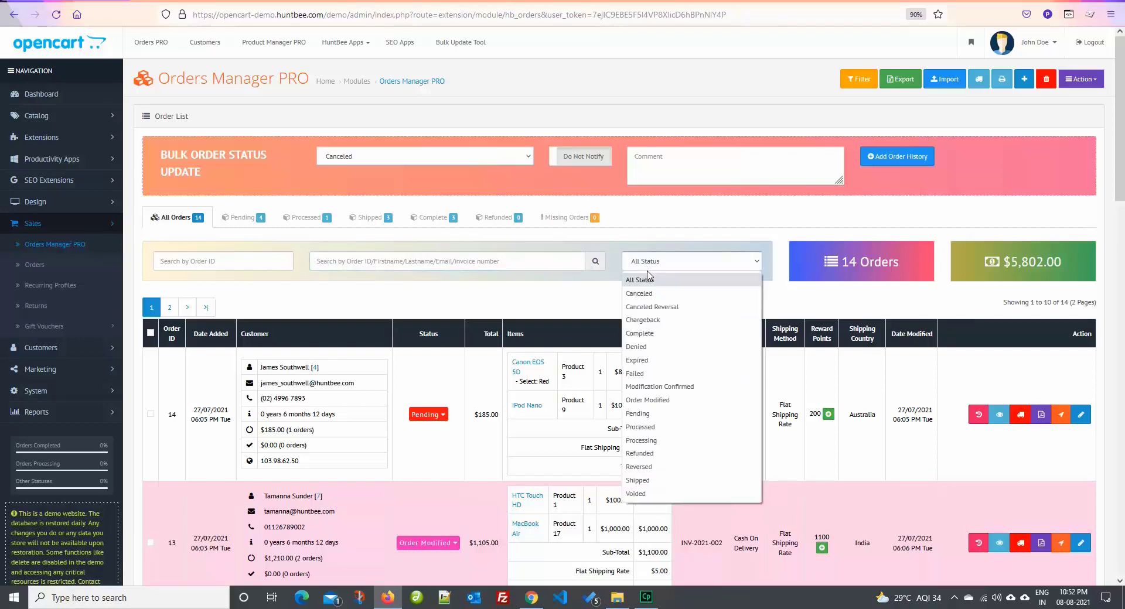
{"action": "left_click", "coordinate": [639, 413]}
{"action": "scroll", "coordinate": [612, 404], "scroll_direction": "down", "scroll_amount": 6}
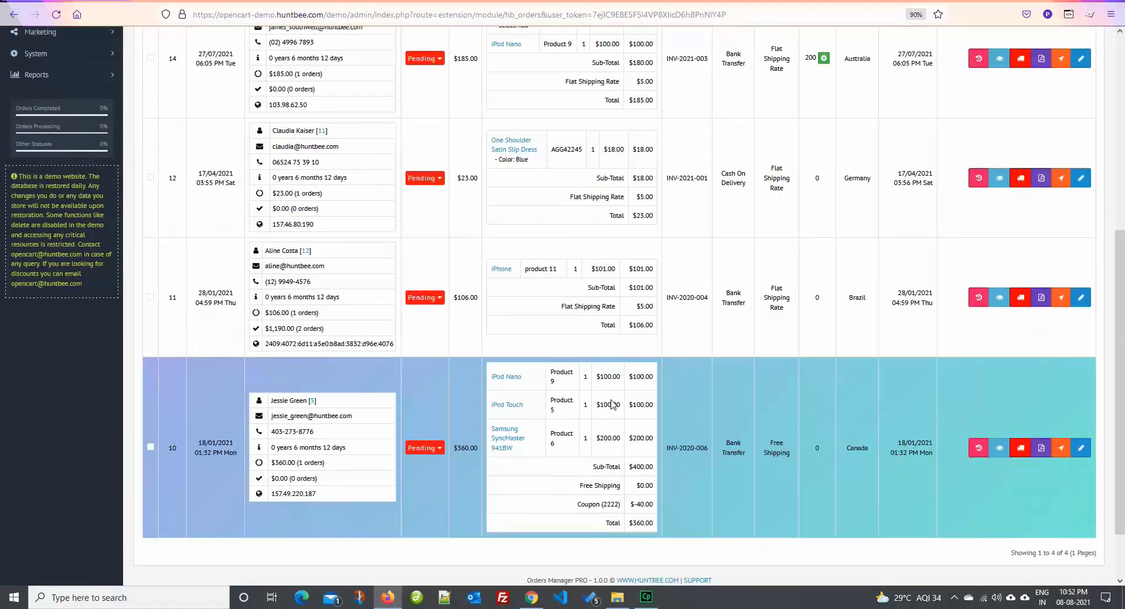
{"action": "scroll", "coordinate": [610, 404], "scroll_direction": "up", "scroll_amount": 6}
{"action": "left_click_drag", "start_coordinate": [843, 262], "coordinate": [933, 267]}
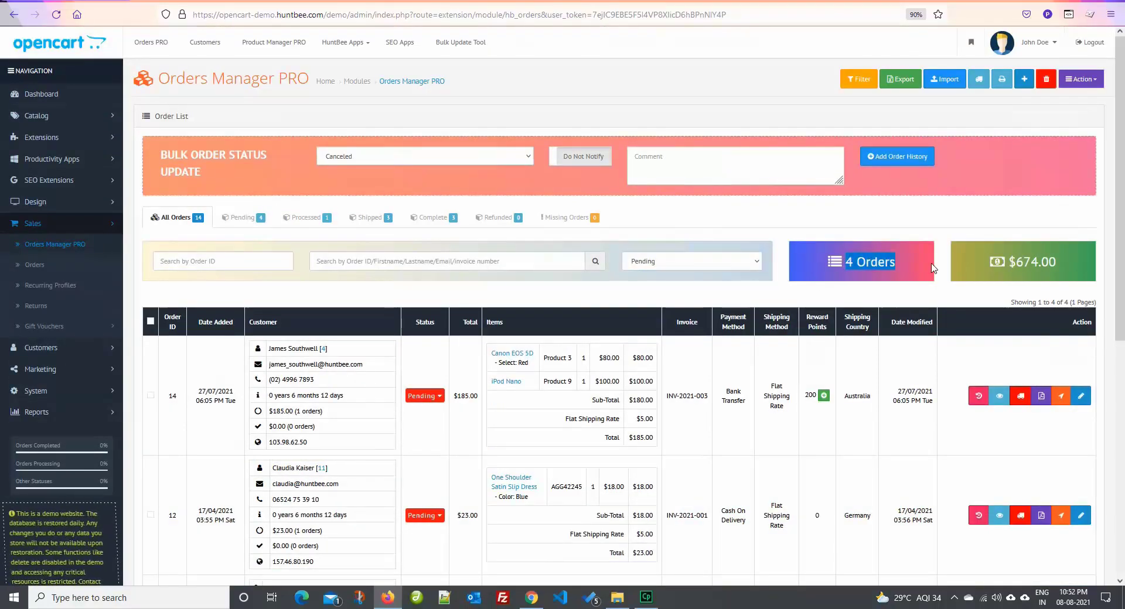
{"action": "left_click", "coordinate": [951, 267]}
{"action": "left_click_drag", "start_coordinate": [1012, 264], "coordinate": [1054, 265]}
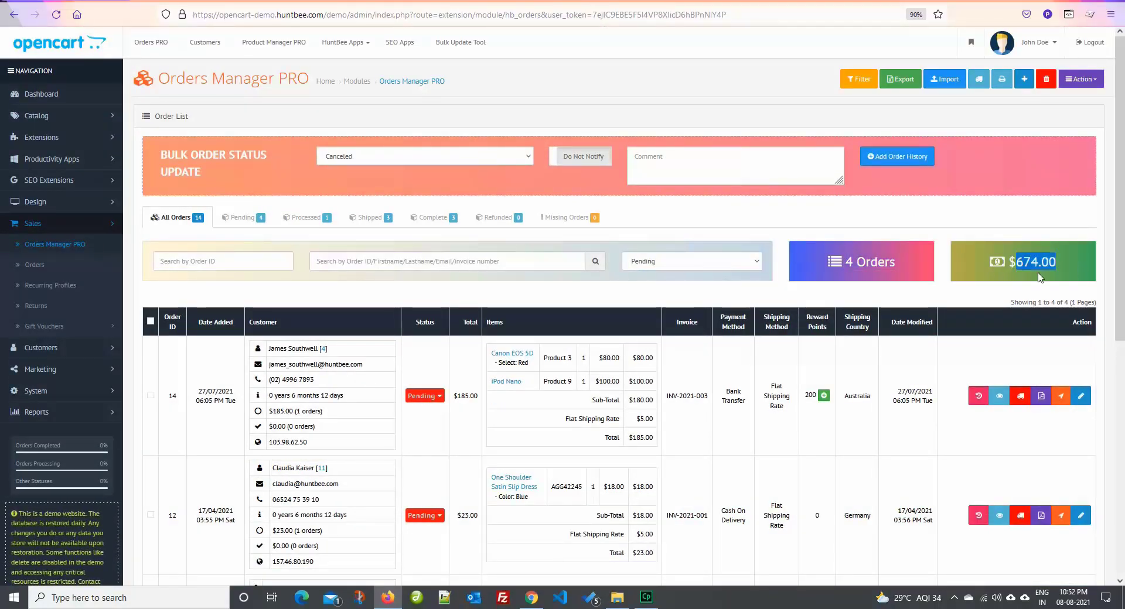
{"action": "left_click", "coordinate": [1019, 279]}
Switch the status filter to Shipped, showing a $2,312.00 total
{"action": "left_click", "coordinate": [719, 267]}
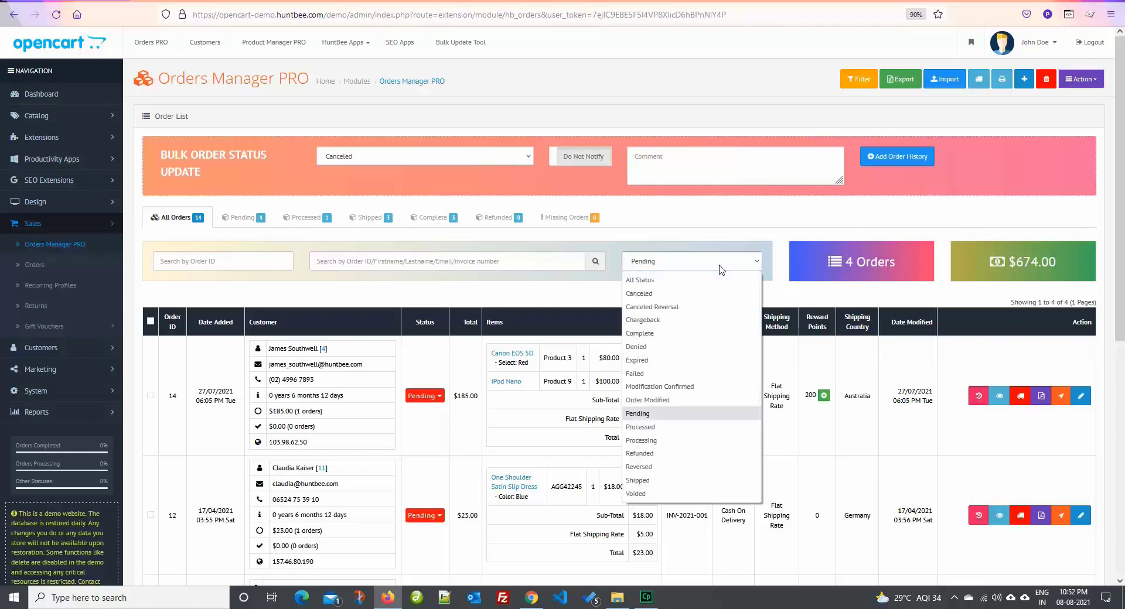
{"action": "left_click", "coordinate": [650, 481]}
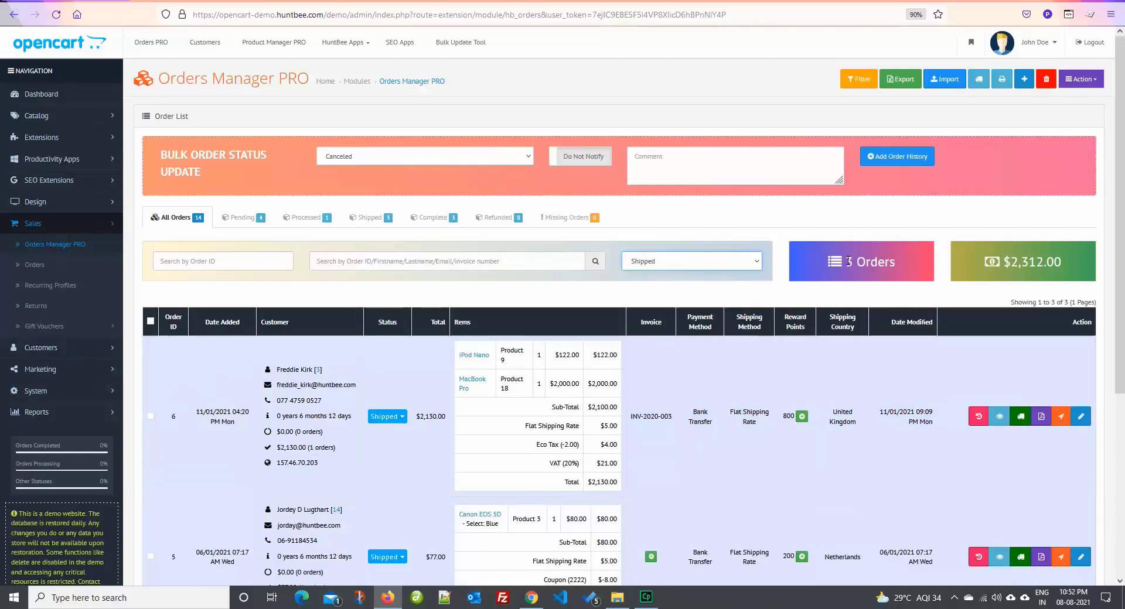
{"action": "left_click_drag", "start_coordinate": [1011, 262], "coordinate": [1054, 279]}
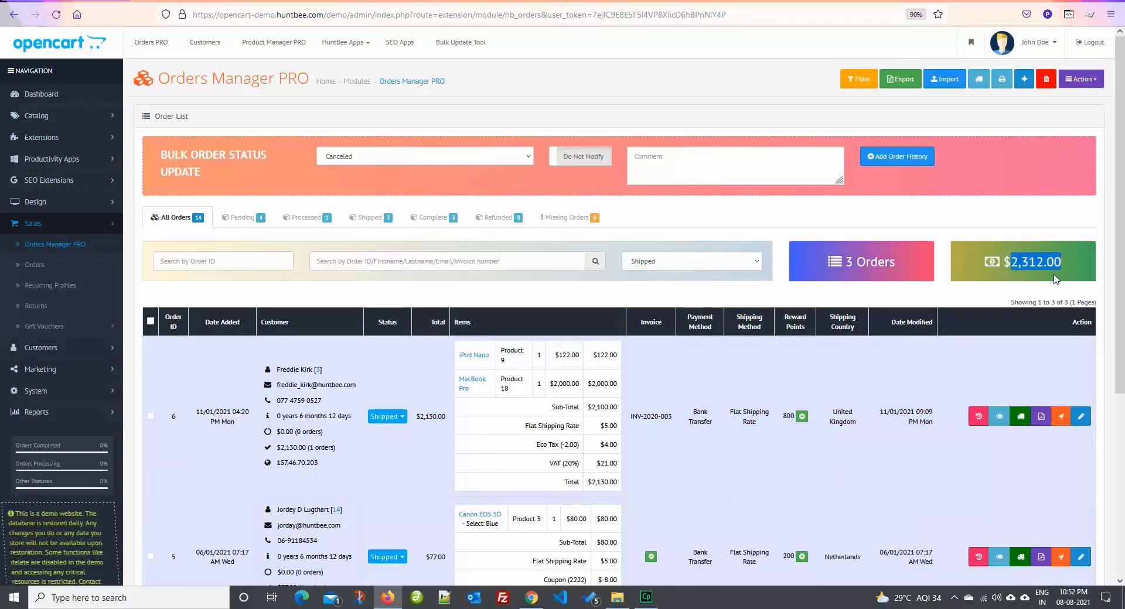
{"action": "scroll", "coordinate": [674, 389], "scroll_direction": "down", "scroll_amount": 5}
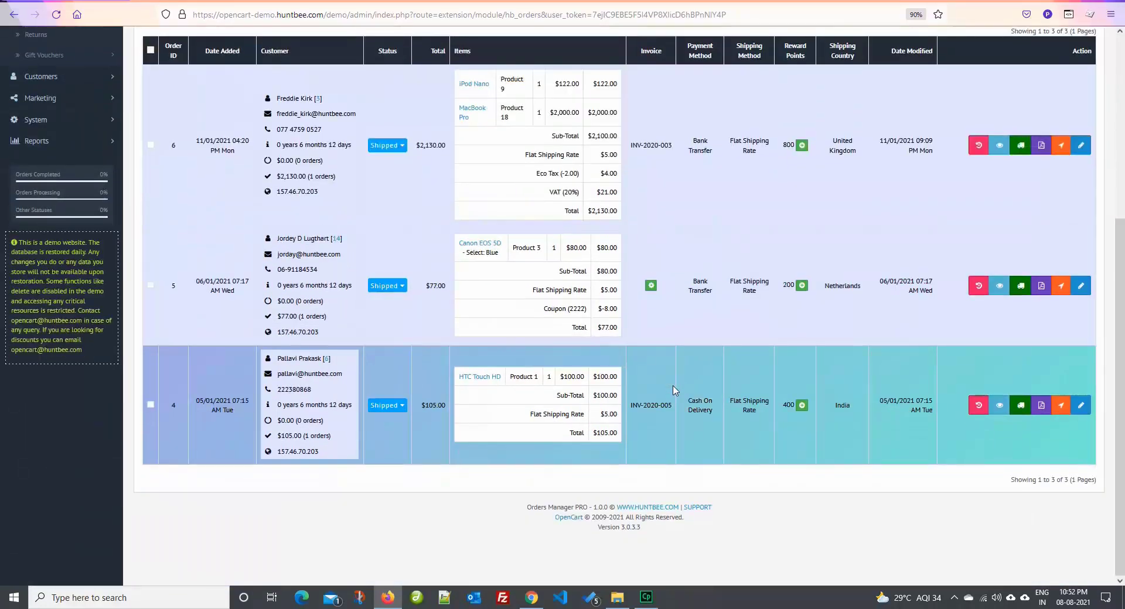
{"action": "scroll", "coordinate": [675, 389], "scroll_direction": "up", "scroll_amount": 5}
Switch the status filter to Complete to list the 3 completed orders
{"action": "left_click", "coordinate": [708, 261]}
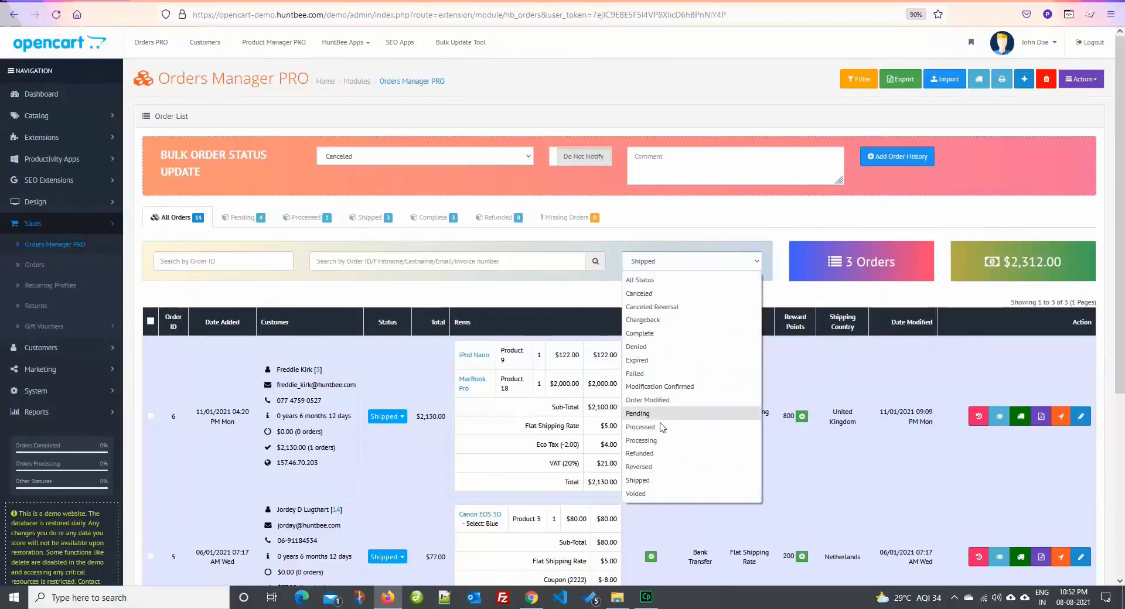
{"action": "left_click", "coordinate": [656, 334]}
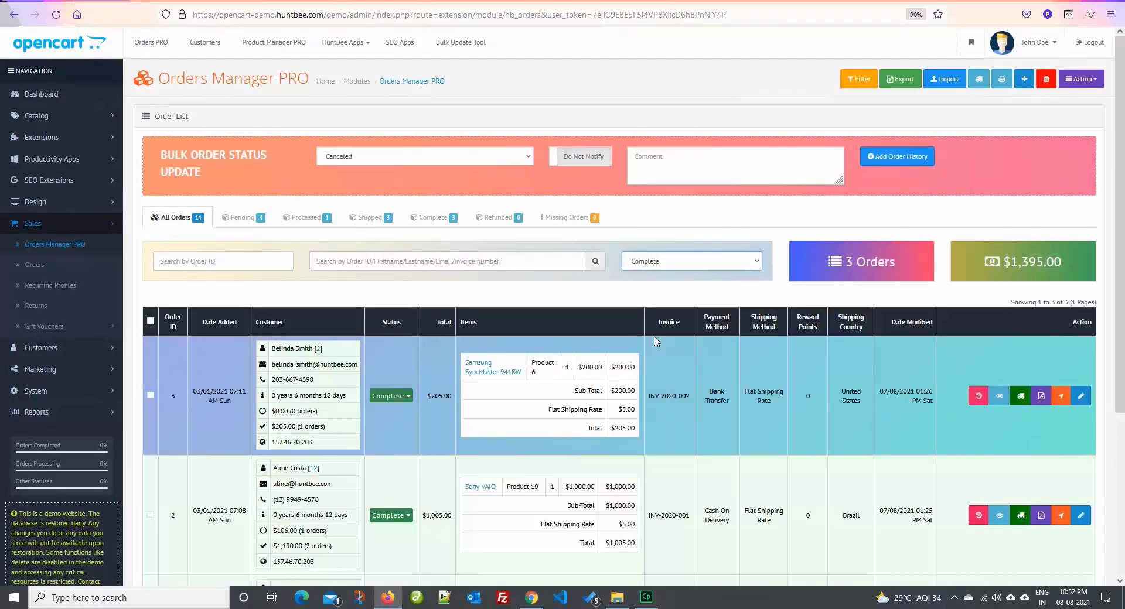
{"action": "scroll", "coordinate": [654, 344], "scroll_direction": "down", "scroll_amount": 5}
{"action": "scroll", "coordinate": [653, 346], "scroll_direction": "up", "scroll_amount": 5}
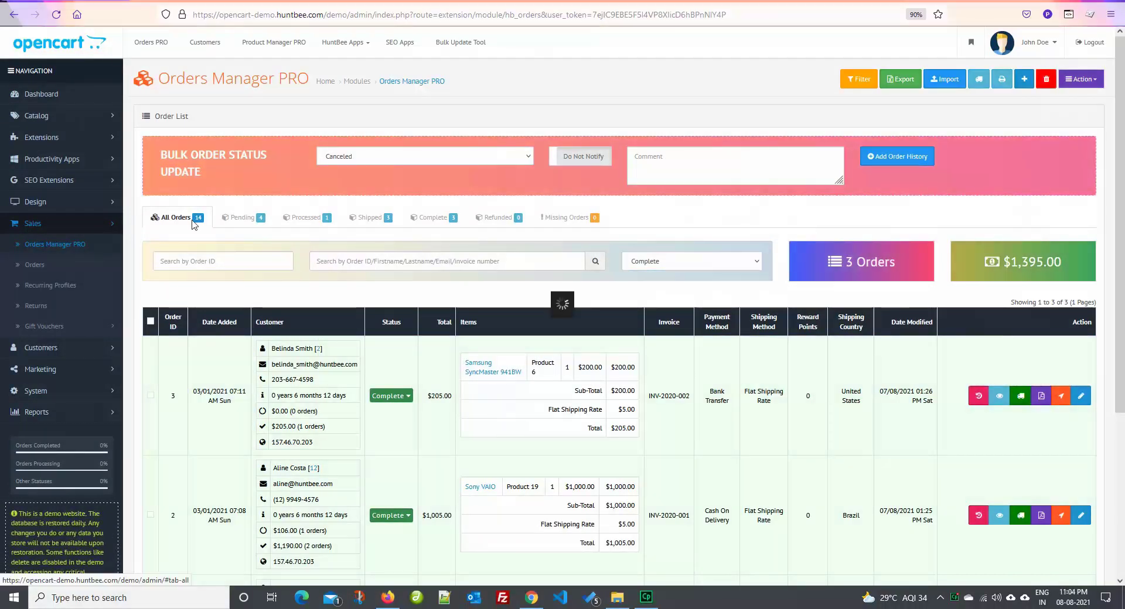
List all orders, look through order 14's details and shipment section, then move to its Edit tab
{"action": "left_click", "coordinate": [193, 221]}
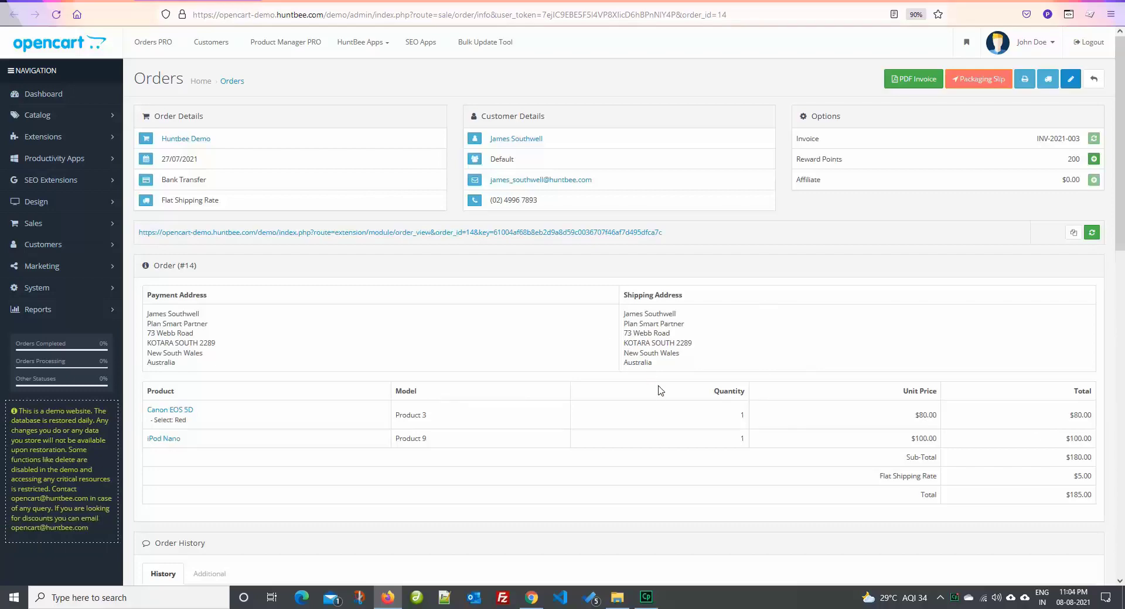
{"action": "scroll", "coordinate": [659, 390], "scroll_direction": "down", "scroll_amount": 10}
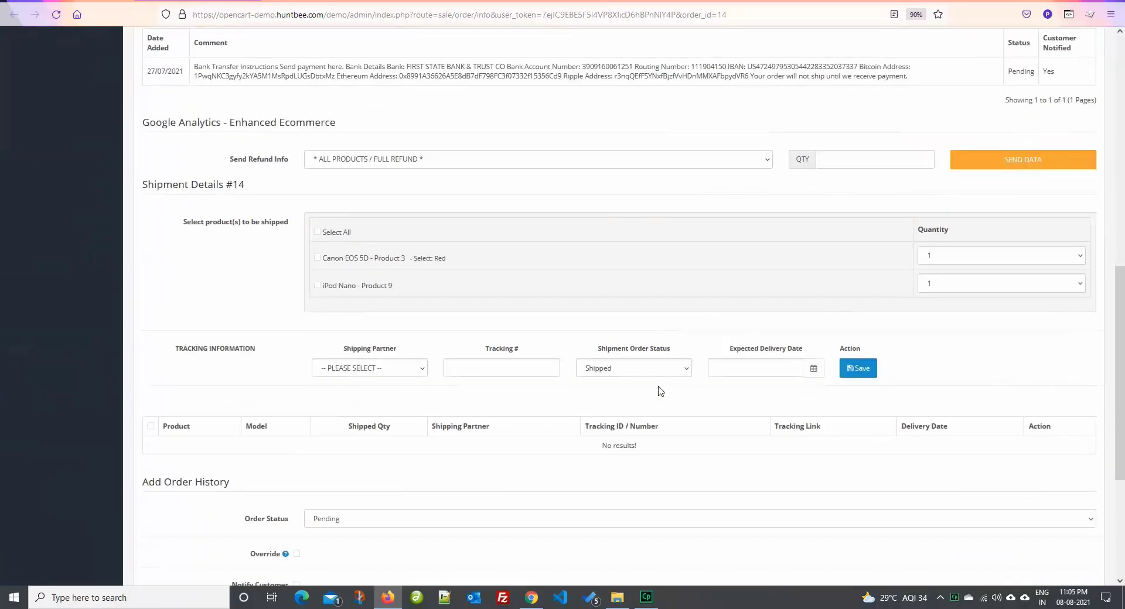
{"action": "scroll", "coordinate": [659, 390], "scroll_direction": "down", "scroll_amount": 5}
{"action": "scroll", "coordinate": [660, 390], "scroll_direction": "up", "scroll_amount": 2}
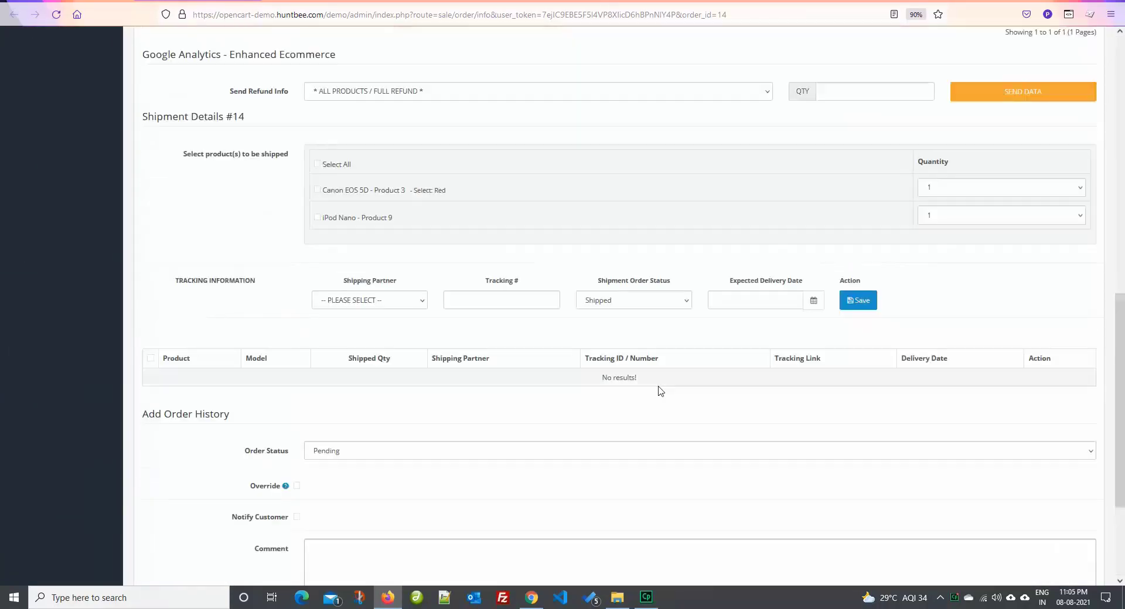
{"action": "scroll", "coordinate": [660, 390], "scroll_direction": "up", "scroll_amount": 15}
{"action": "key", "text": "F11"}
{"action": "key", "text": "ctrl+shift+Tab"}
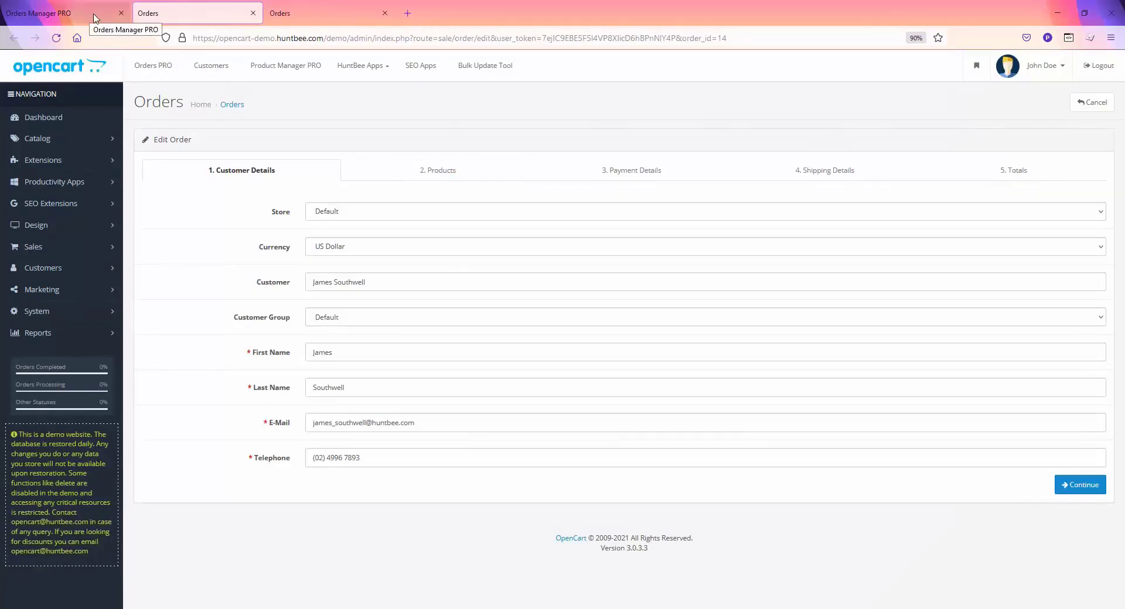
Close both extra order tabs and scroll through the order list
{"action": "left_click", "coordinate": [253, 13]}
{"action": "left_click", "coordinate": [253, 13]}
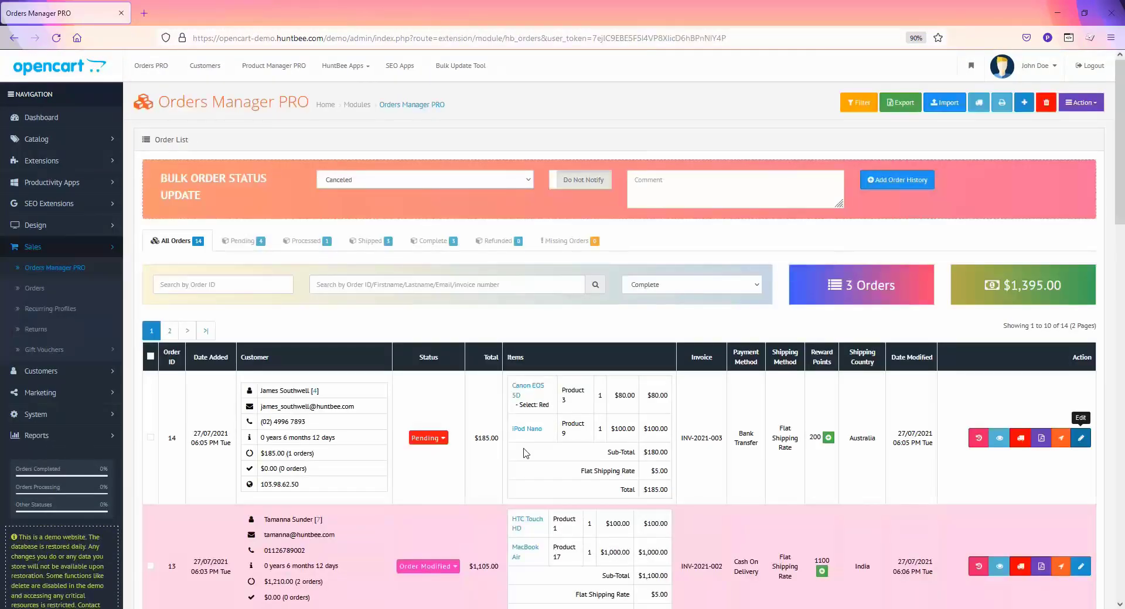
{"action": "scroll", "coordinate": [586, 486], "scroll_direction": "down", "scroll_amount": 2}
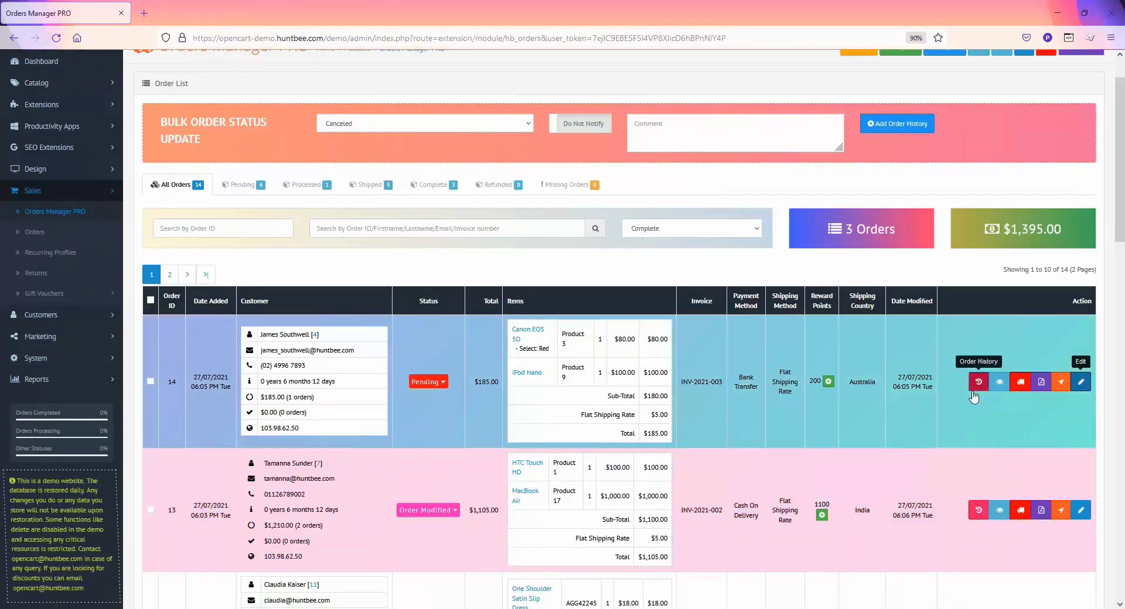
{"action": "scroll", "coordinate": [864, 479], "scroll_direction": "down", "scroll_amount": 4}
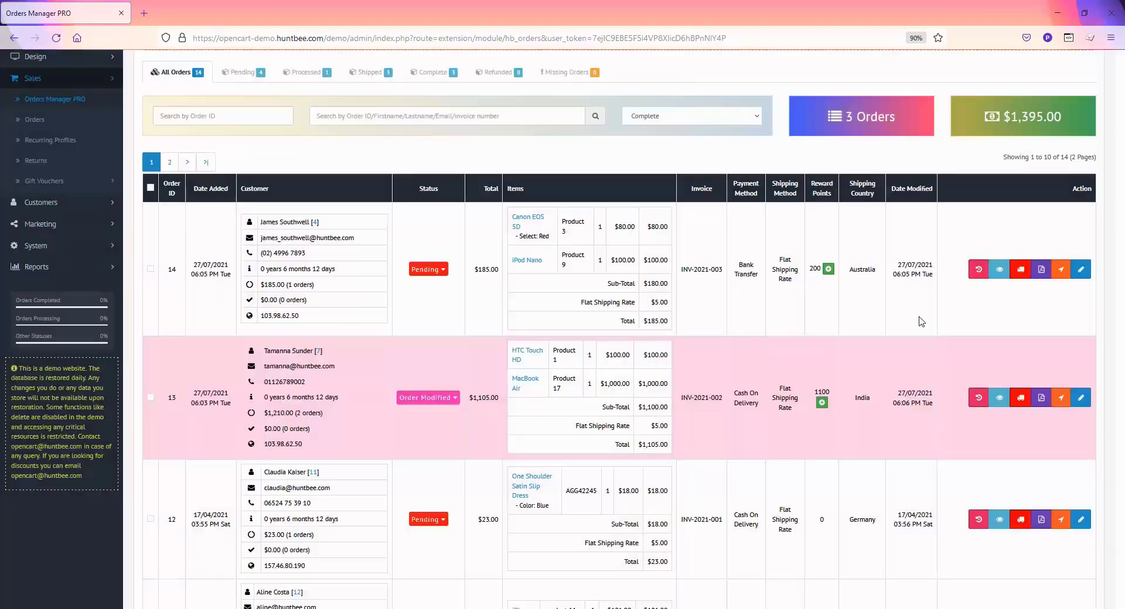
{"action": "scroll", "coordinate": [820, 410], "scroll_direction": "down", "scroll_amount": 5}
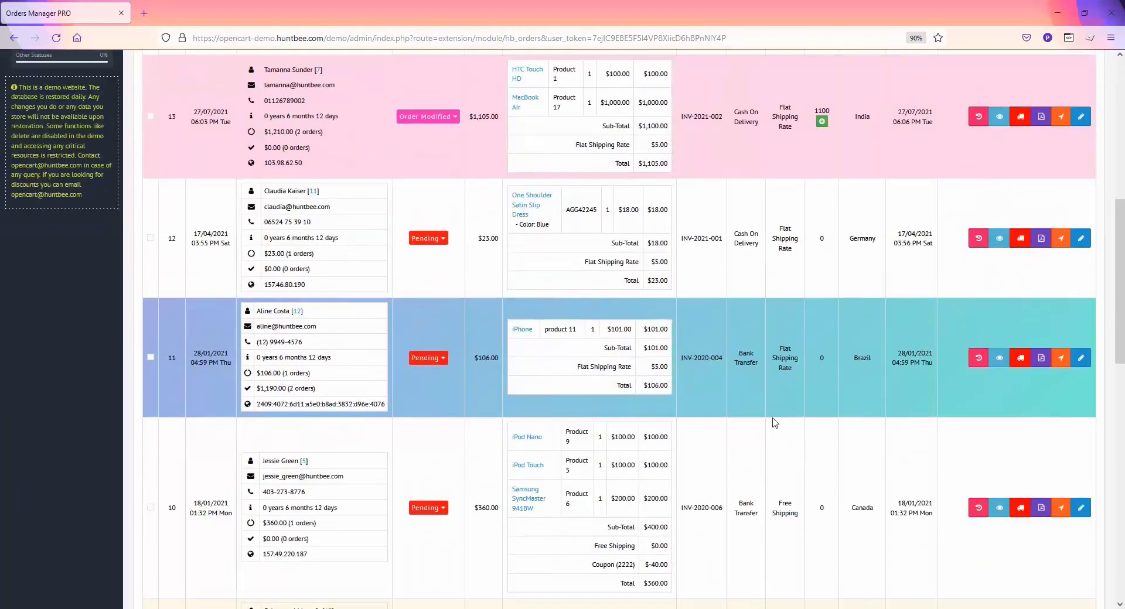
{"action": "scroll", "coordinate": [761, 410], "scroll_direction": "up", "scroll_amount": 4}
{"action": "scroll", "coordinate": [444, 233], "scroll_direction": "up", "scroll_amount": 2}
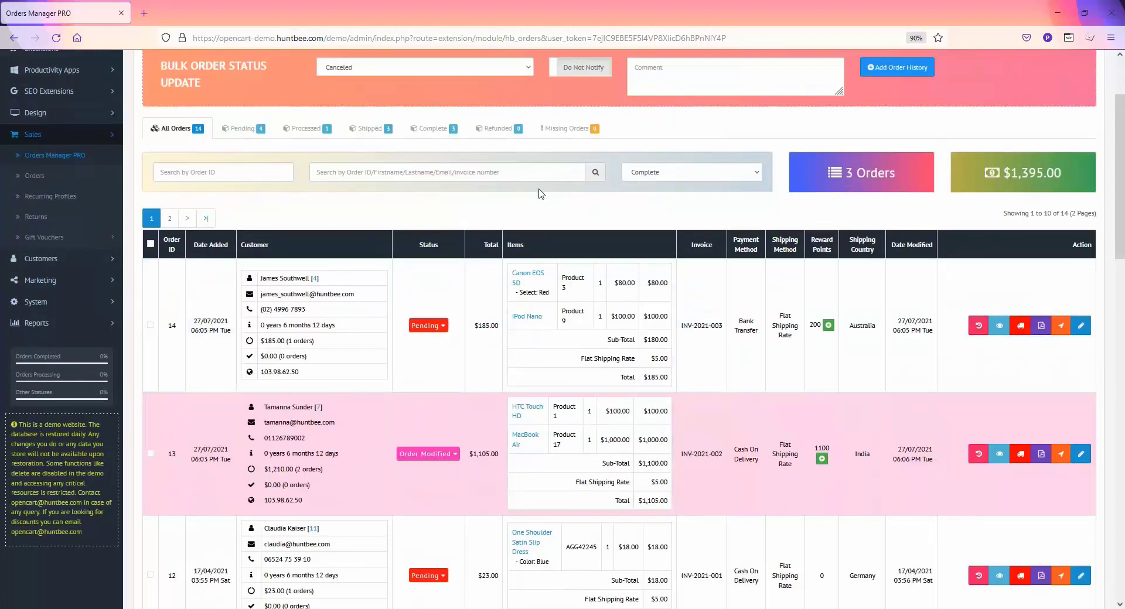
View completed order 2's status history, then return to All Orders
{"action": "left_click", "coordinate": [430, 129]}
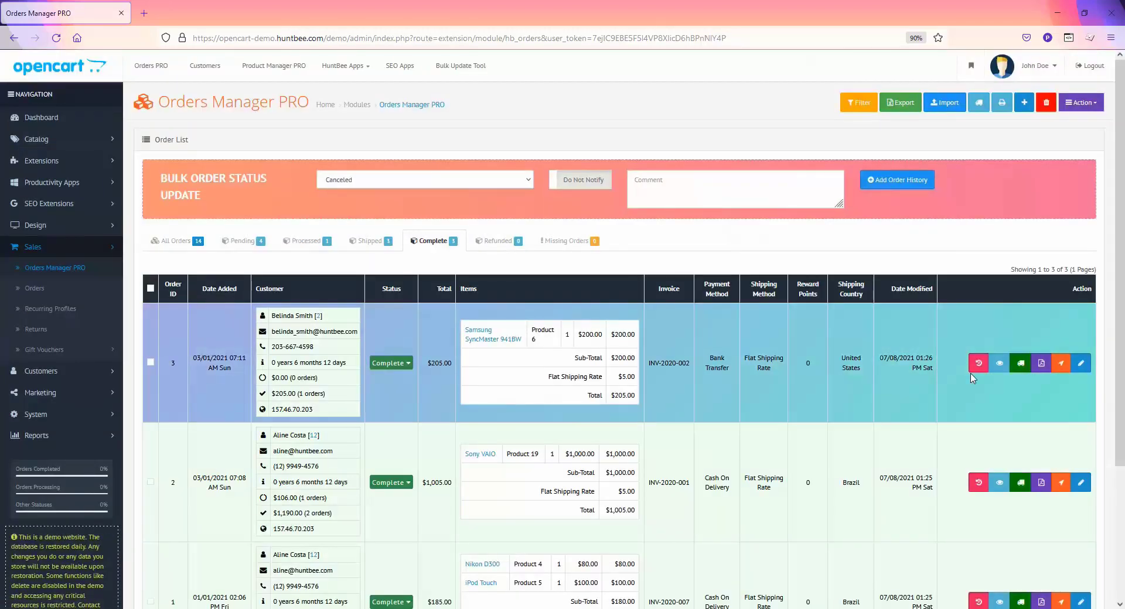
{"action": "scroll", "coordinate": [975, 379], "scroll_direction": "down", "scroll_amount": 2}
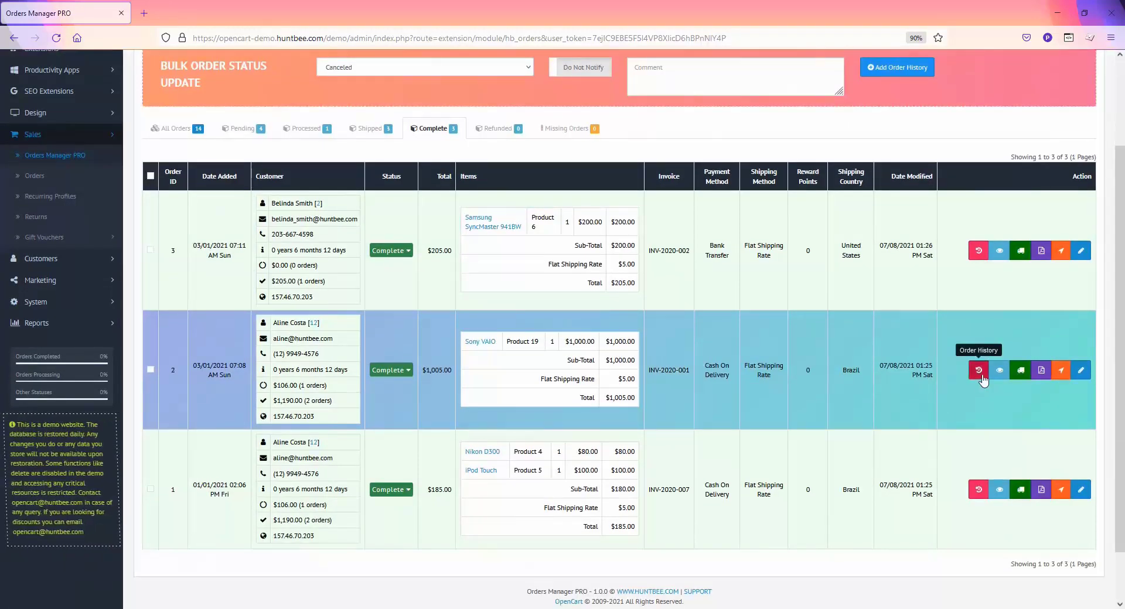
{"action": "left_click", "coordinate": [978, 370]}
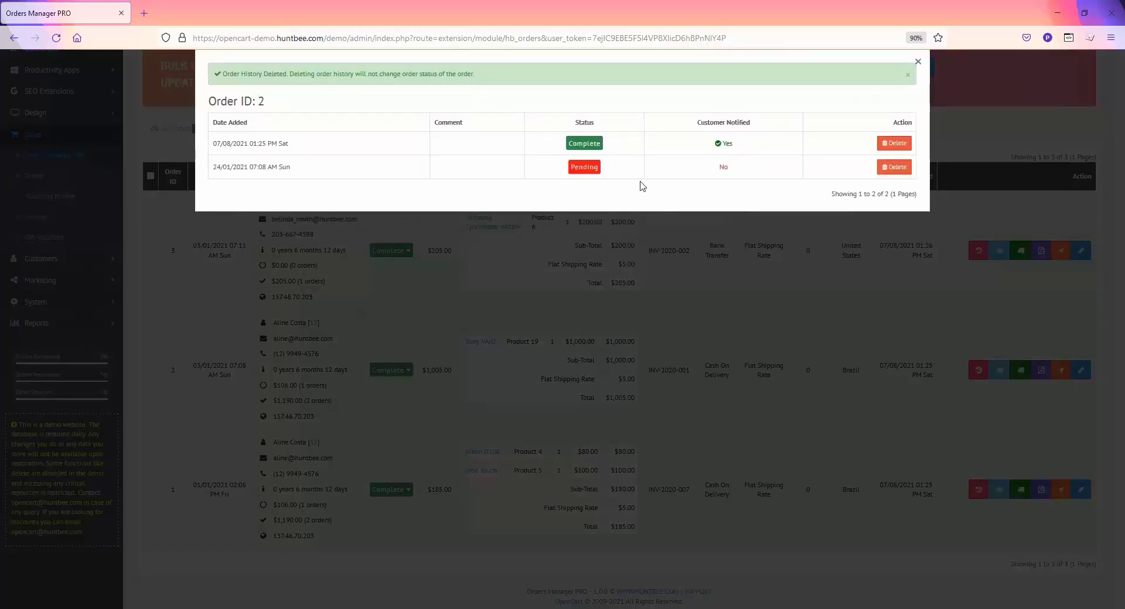
{"action": "left_click", "coordinate": [760, 252]}
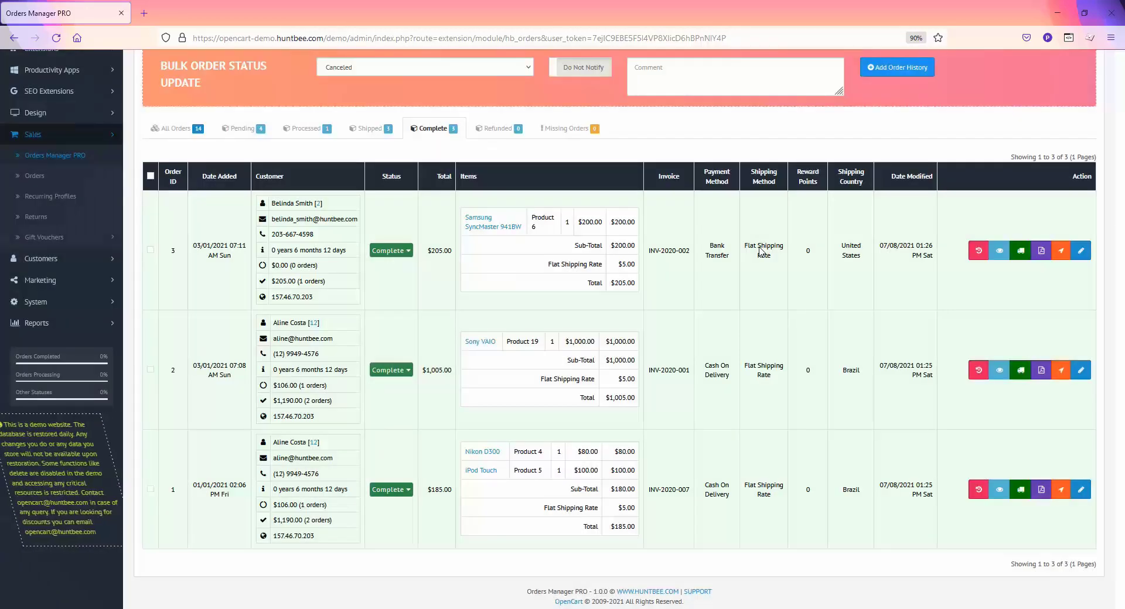
{"action": "scroll", "coordinate": [760, 252], "scroll_direction": "up", "scroll_amount": 3}
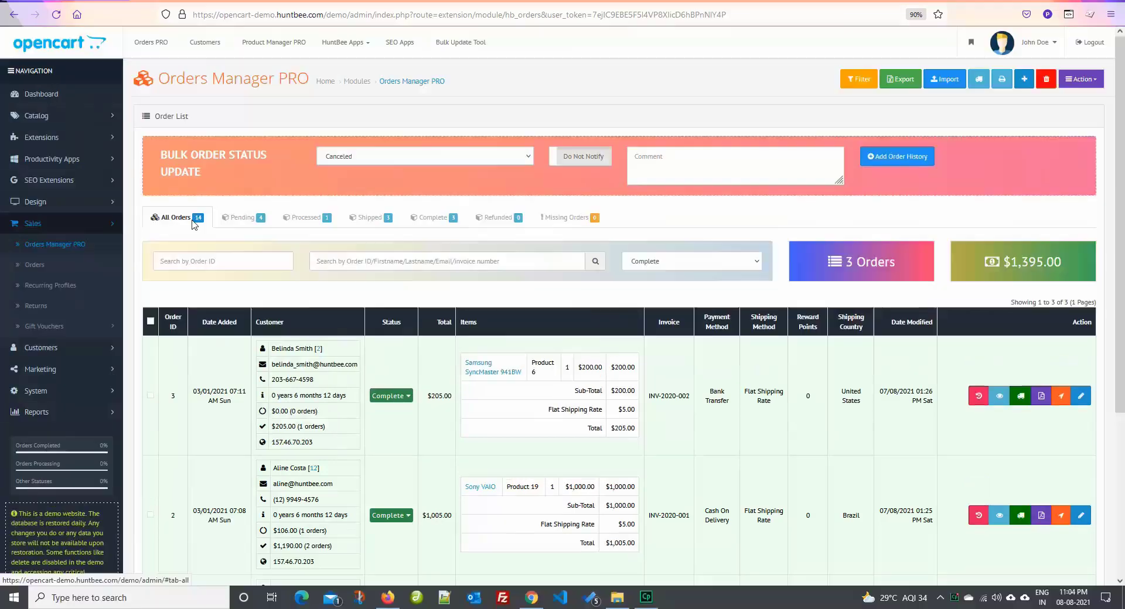
{"action": "left_click", "coordinate": [193, 248]}
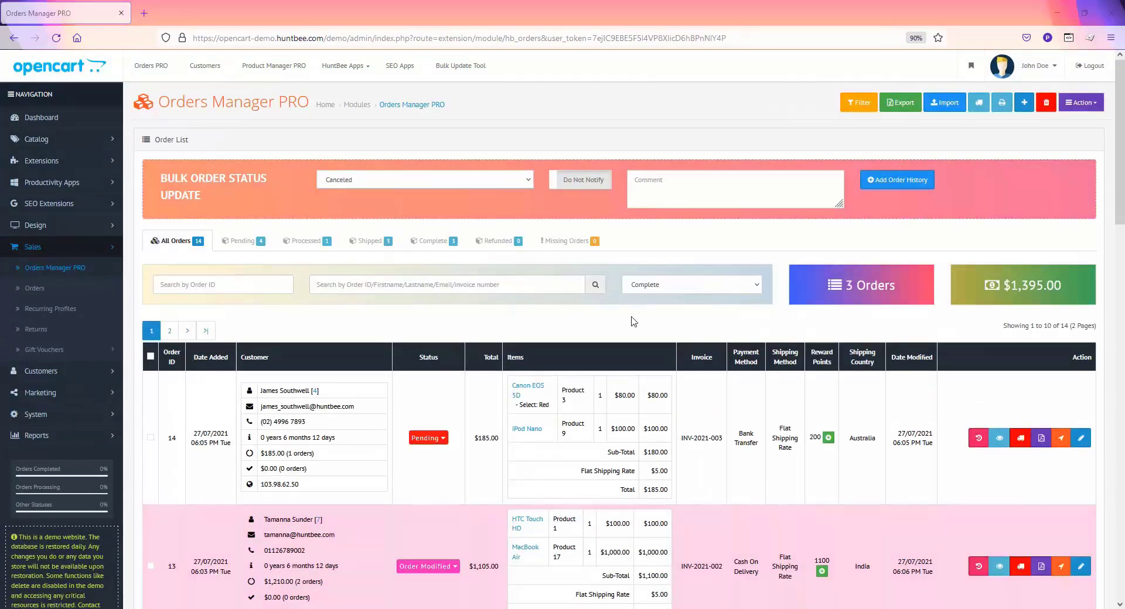
Check the bulk status choices and tick order 14 for the update
{"action": "scroll", "coordinate": [633, 321], "scroll_direction": "down", "scroll_amount": 4}
{"action": "scroll", "coordinate": [634, 321], "scroll_direction": "up", "scroll_amount": 4}
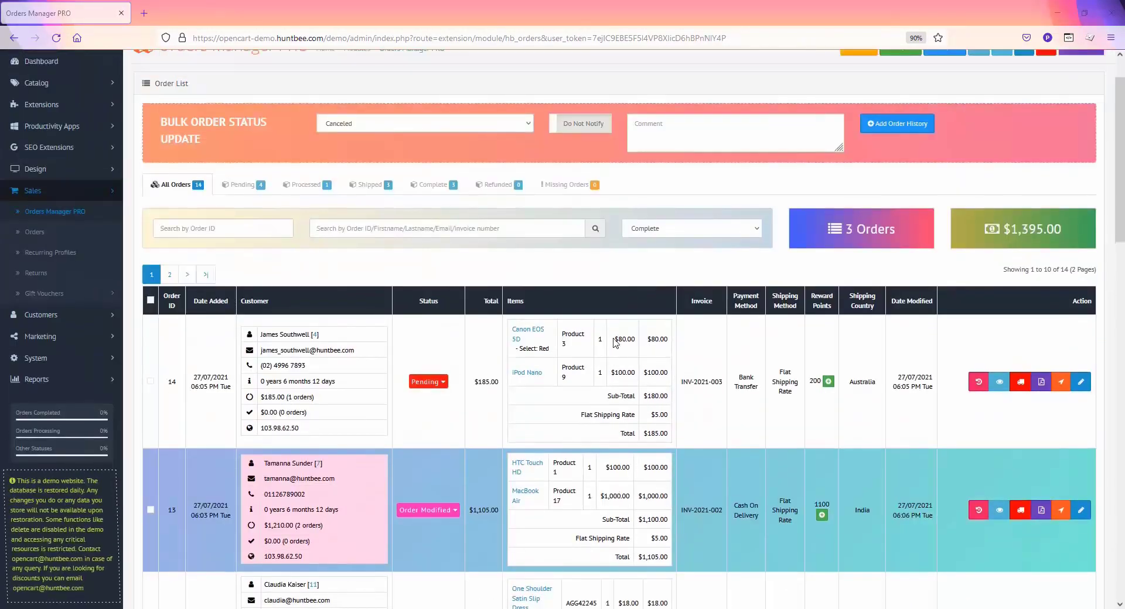
{"action": "left_click", "coordinate": [410, 179]}
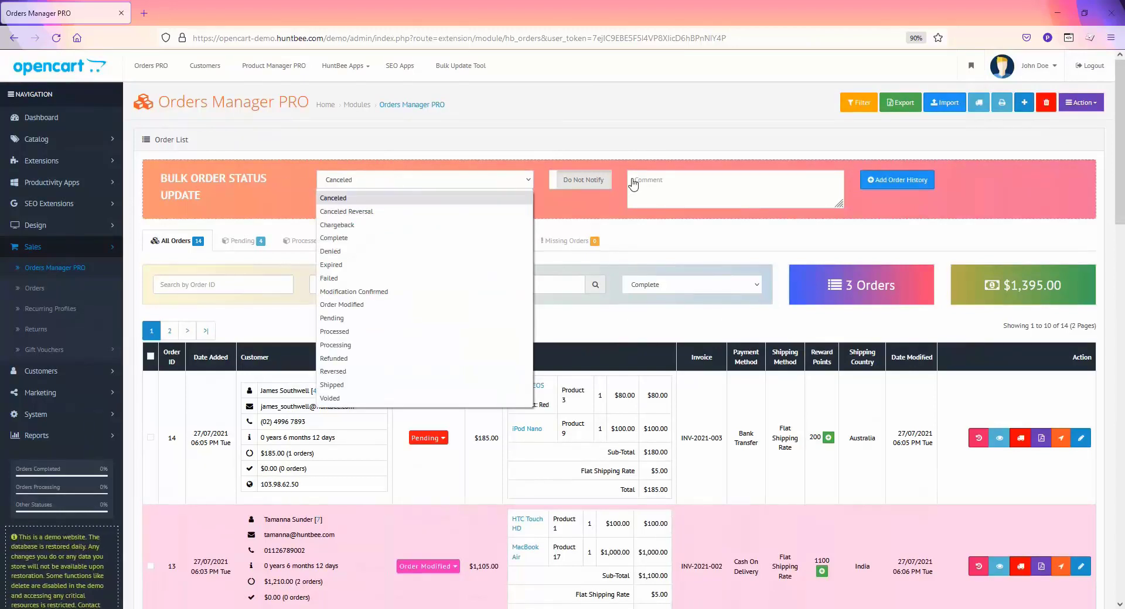
{"action": "left_click", "coordinate": [617, 213]}
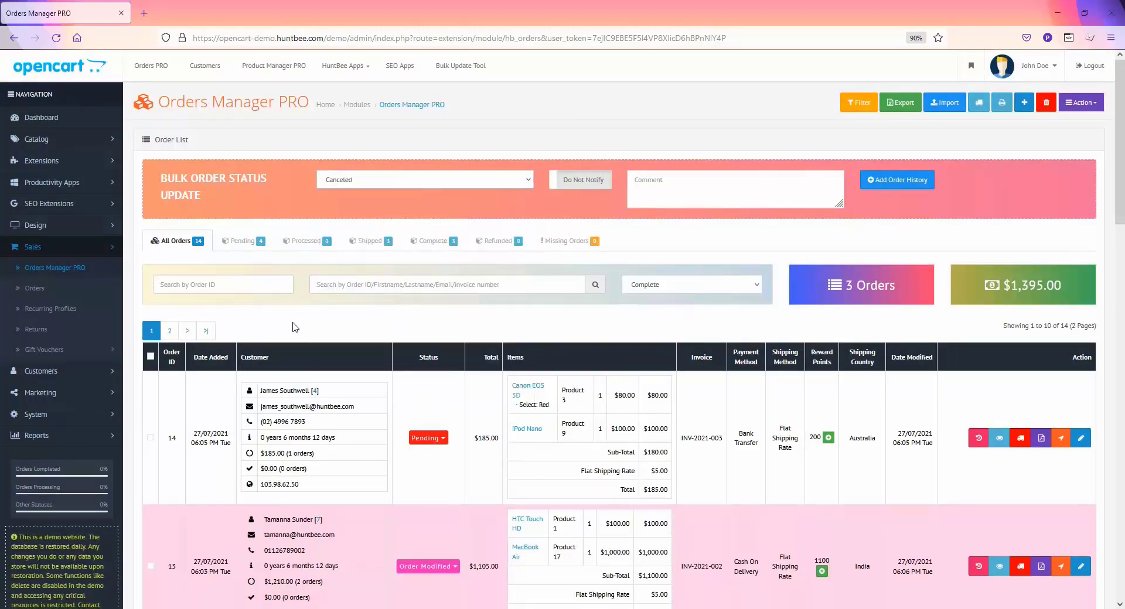
{"action": "left_click", "coordinate": [150, 438]}
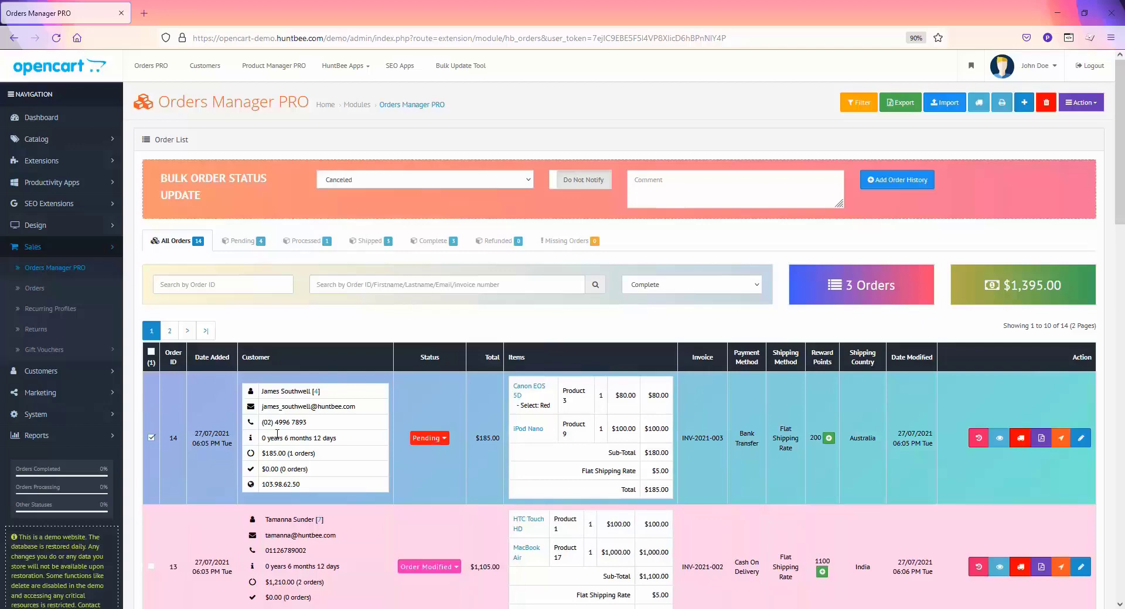
{"action": "scroll", "coordinate": [194, 536], "scroll_direction": "down", "scroll_amount": 3}
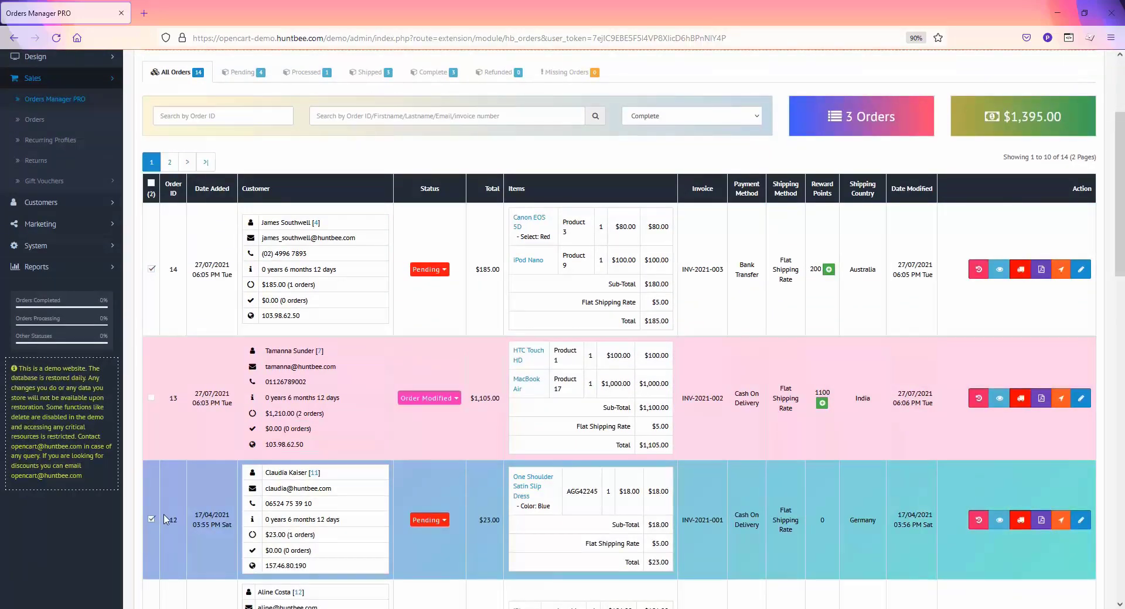
{"action": "scroll", "coordinate": [611, 476], "scroll_direction": "up", "scroll_amount": 3}
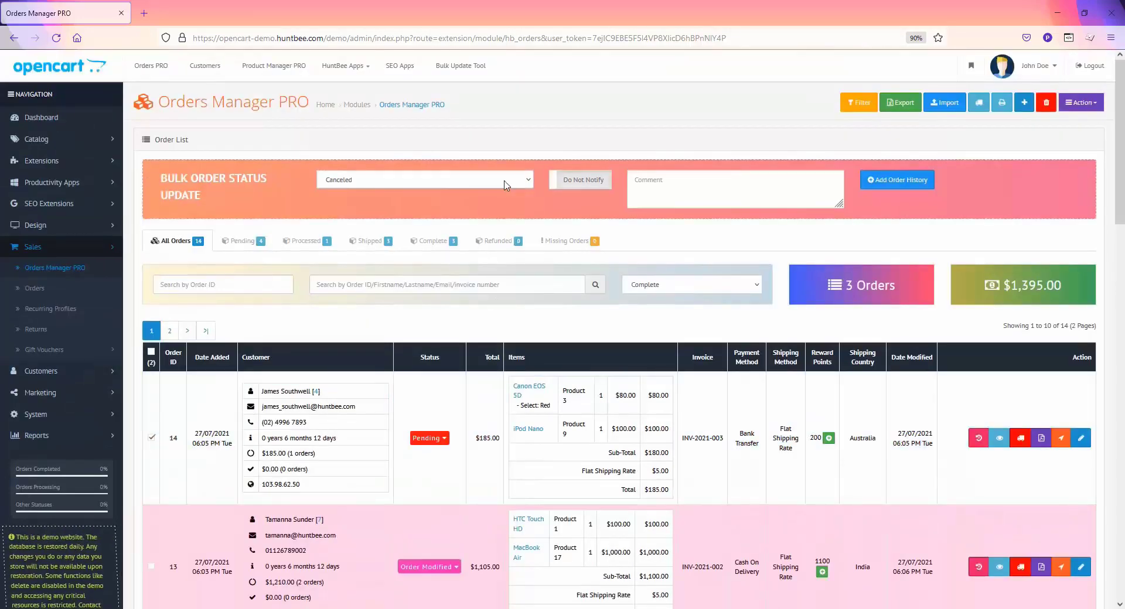
Bulk-set the selected orders to Processing, notifying customers with 'Your order is being processed'
{"action": "left_click", "coordinate": [467, 180]}
{"action": "left_click", "coordinate": [376, 345]}
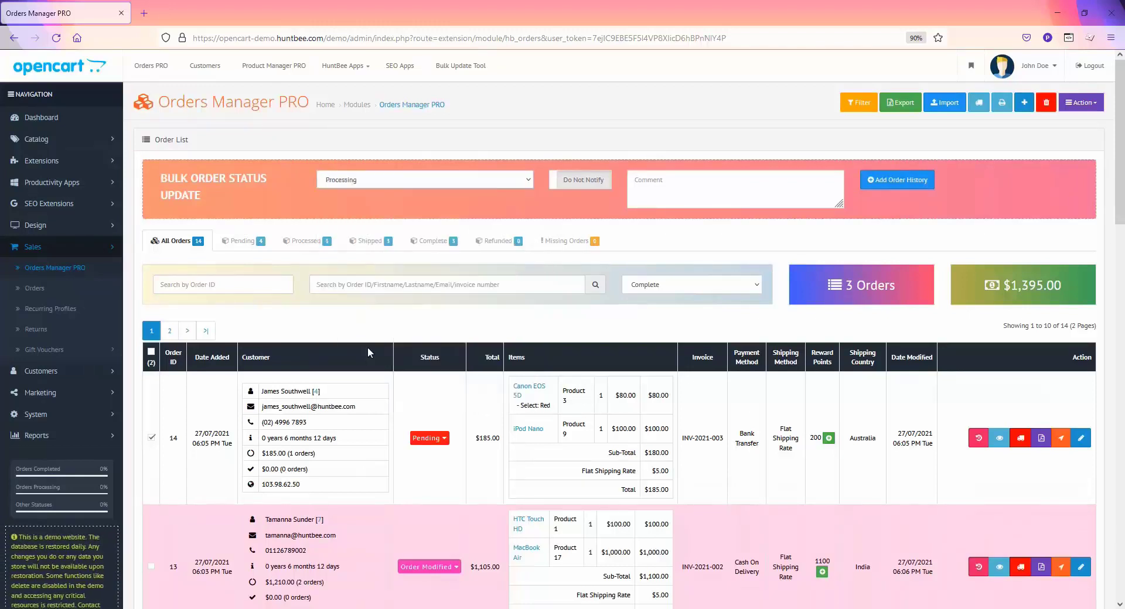
{"action": "left_click", "coordinate": [588, 187]}
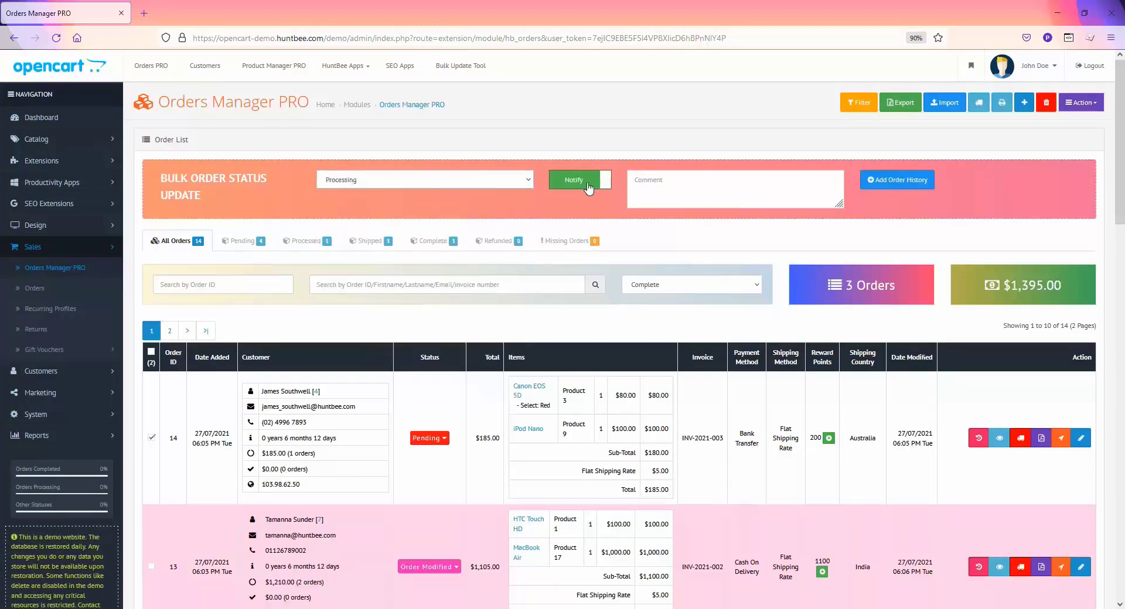
{"action": "left_click", "coordinate": [654, 183]}
{"action": "type", "text": "Your order is being processed"}
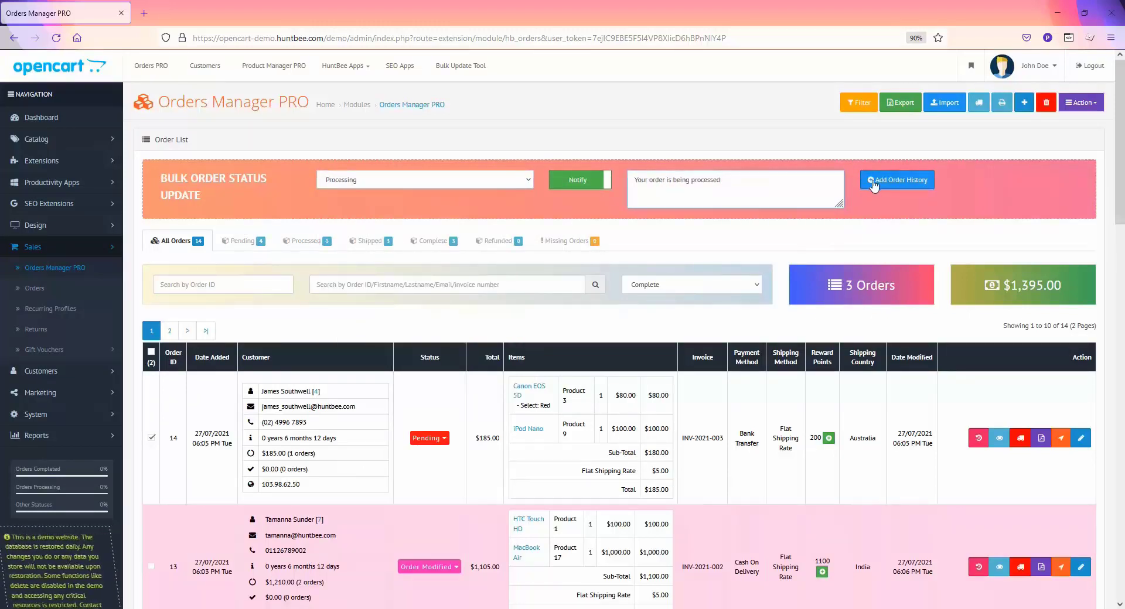
{"action": "left_click", "coordinate": [890, 184]}
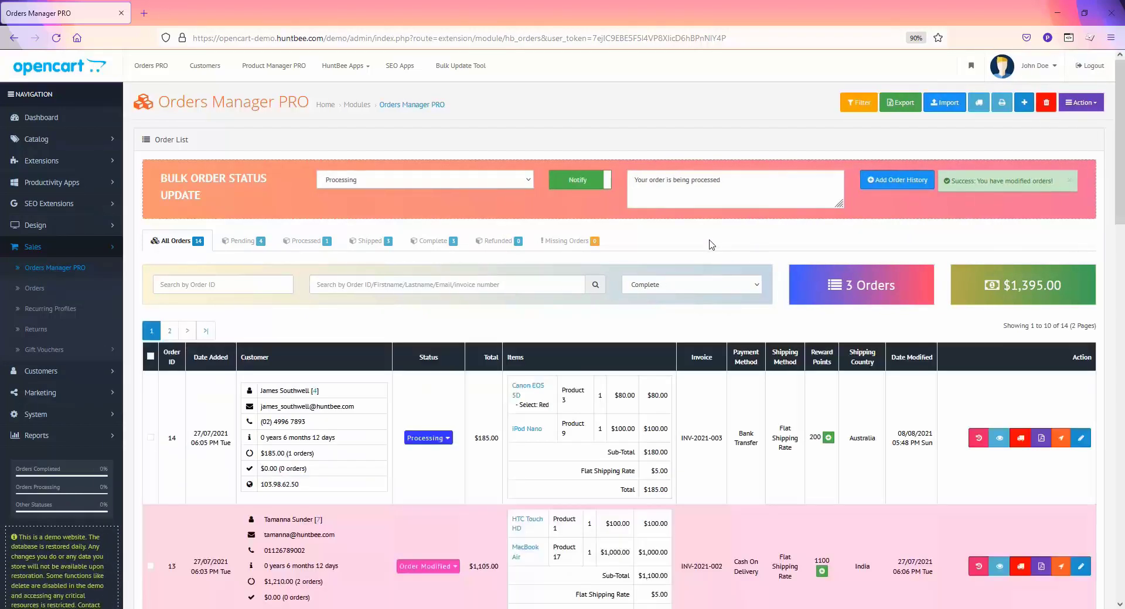
{"action": "scroll", "coordinate": [384, 351], "scroll_direction": "down", "scroll_amount": 2}
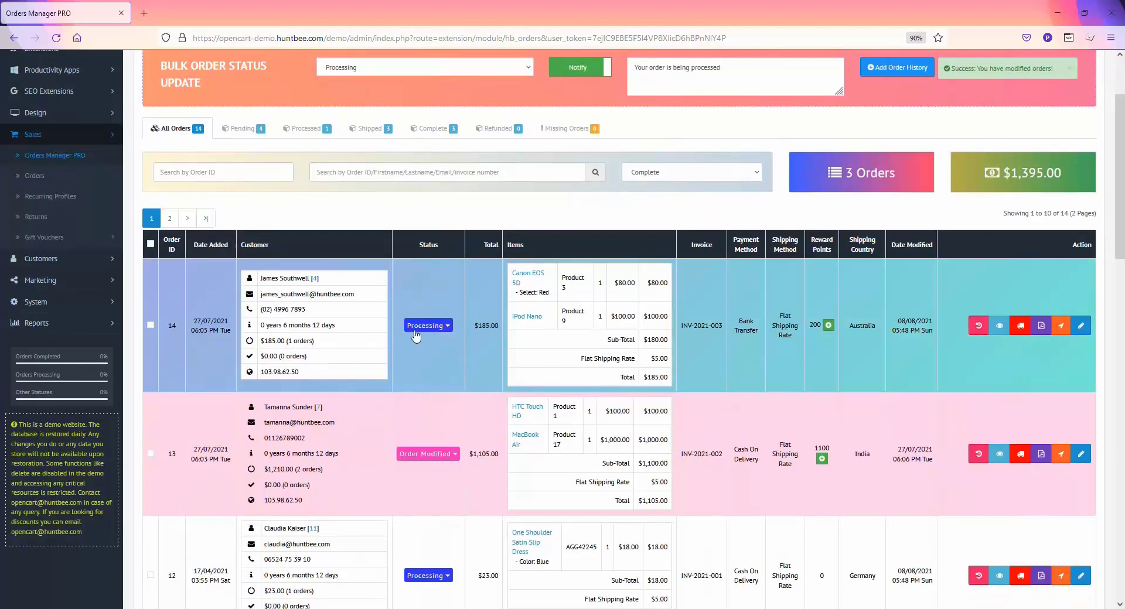
{"action": "scroll", "coordinate": [379, 339], "scroll_direction": "down", "scroll_amount": 3}
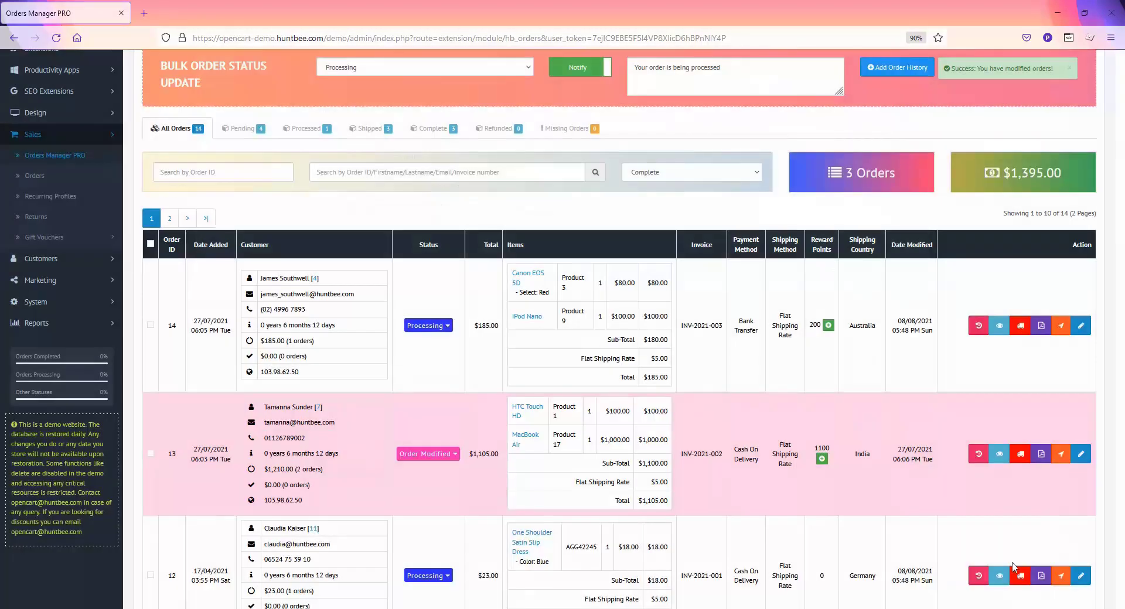
Check order 12's history for the new processing comment
{"action": "left_click", "coordinate": [979, 577]}
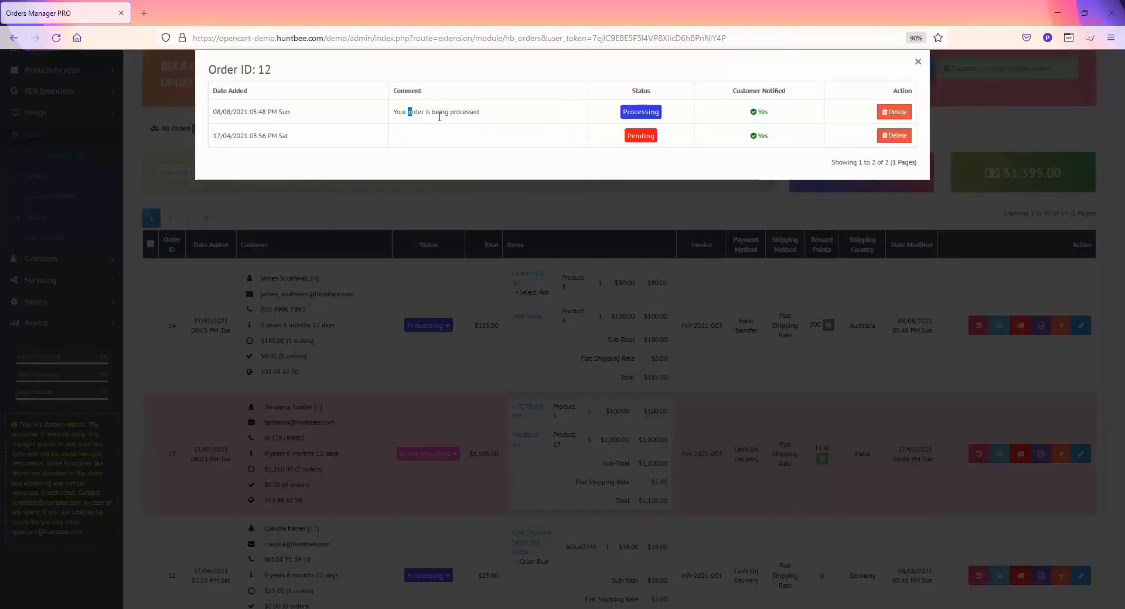
{"action": "left_click_drag", "start_coordinate": [407, 116], "coordinate": [519, 120]}
{"action": "left_click", "coordinate": [917, 63]}
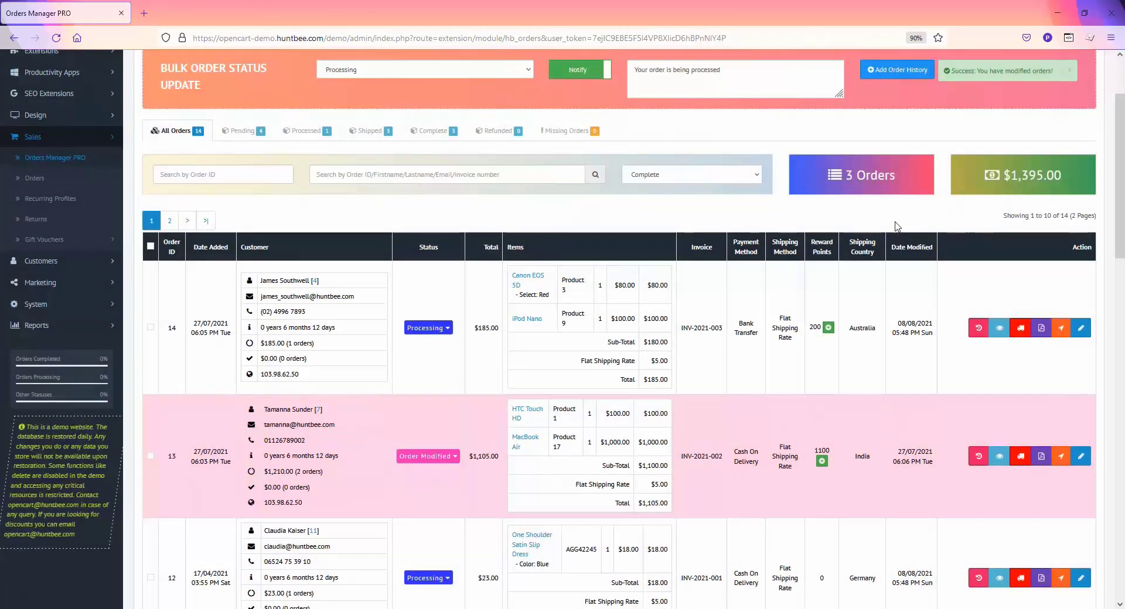
Add a Pending history entry to order 14 without notification and close the window
{"action": "scroll", "coordinate": [893, 224], "scroll_direction": "up", "scroll_amount": 1}
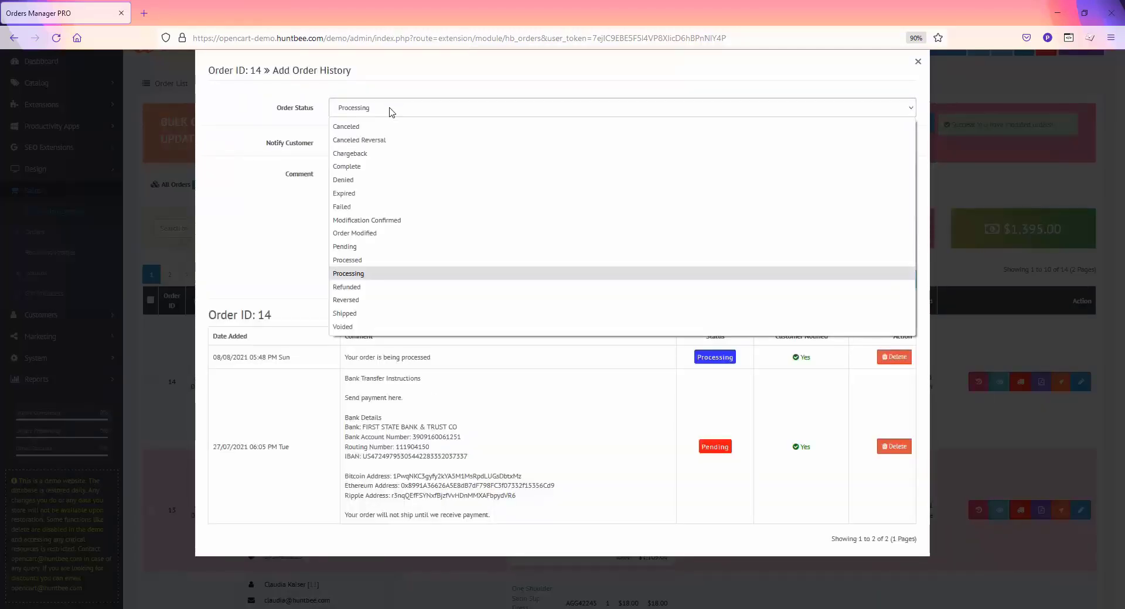
{"action": "left_click", "coordinate": [379, 246]}
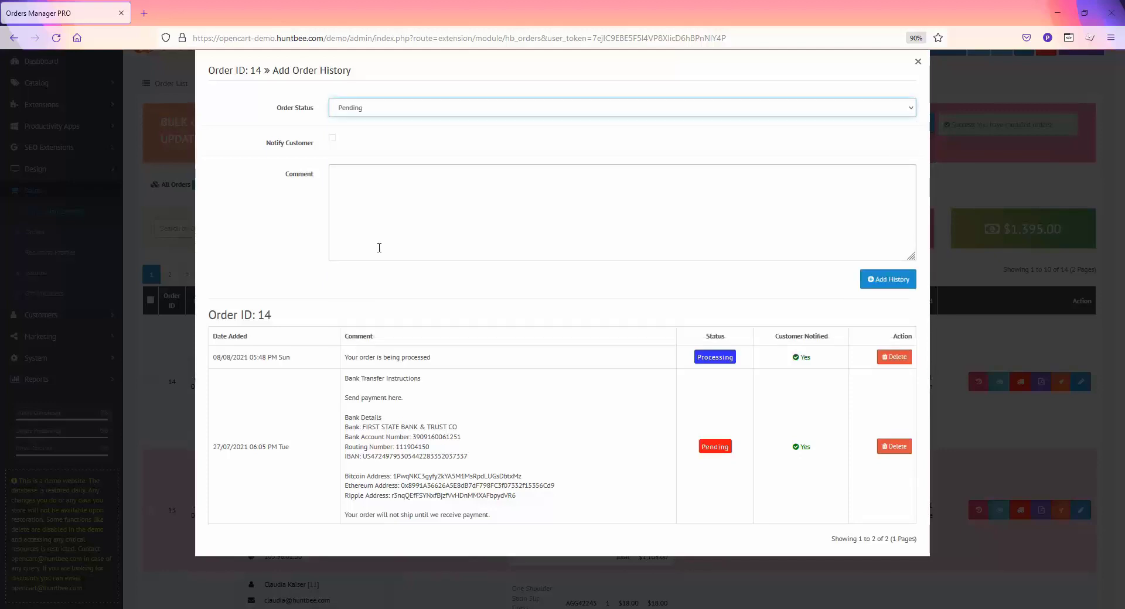
{"action": "left_click", "coordinate": [888, 280]}
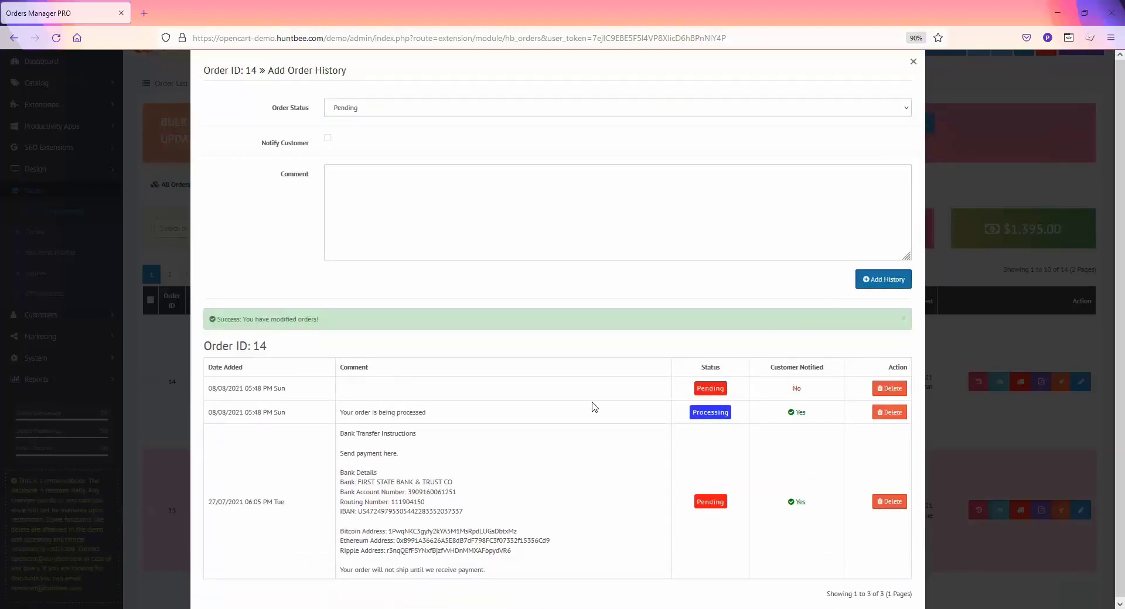
{"action": "left_click", "coordinate": [911, 62]}
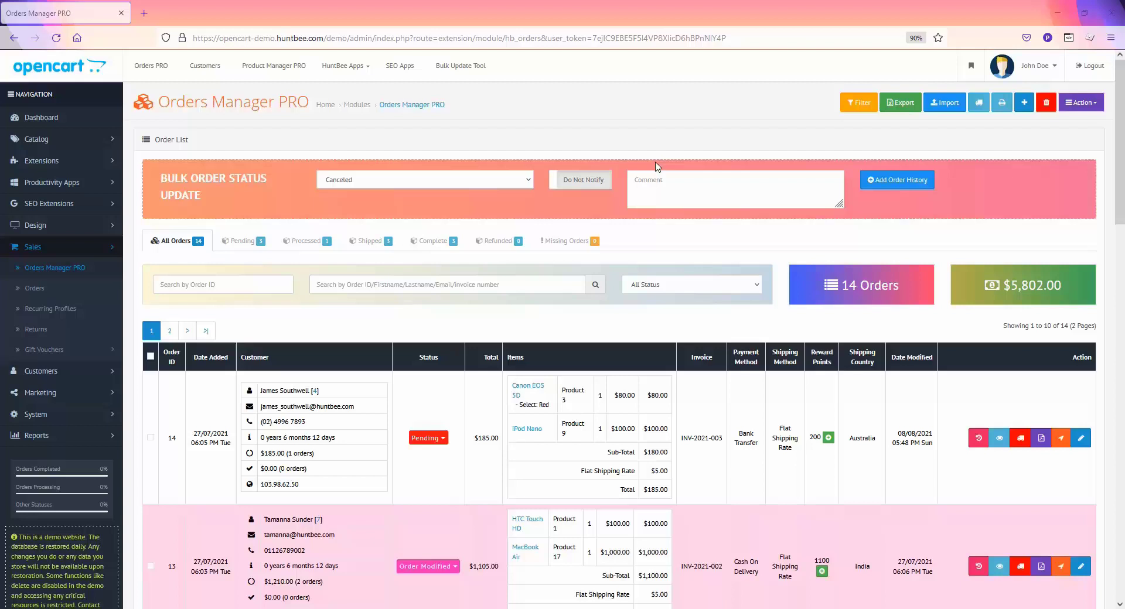
Build a filter: date_added GREATER THAN AND EQUAL TO, value 2021-04-01
{"action": "left_click", "coordinate": [857, 107]}
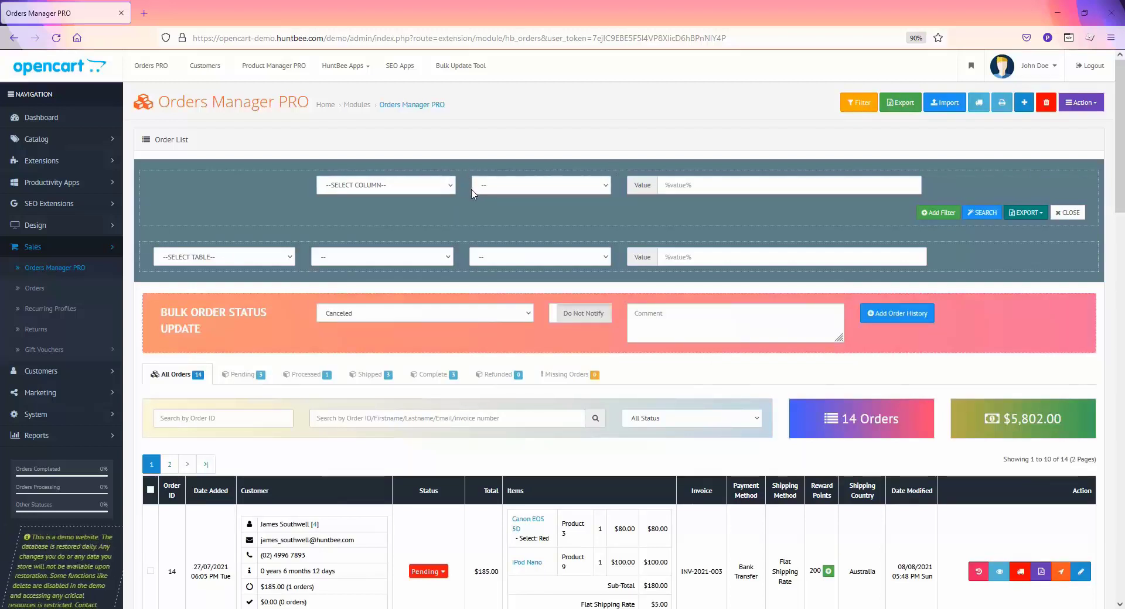
{"action": "left_click", "coordinate": [451, 187]}
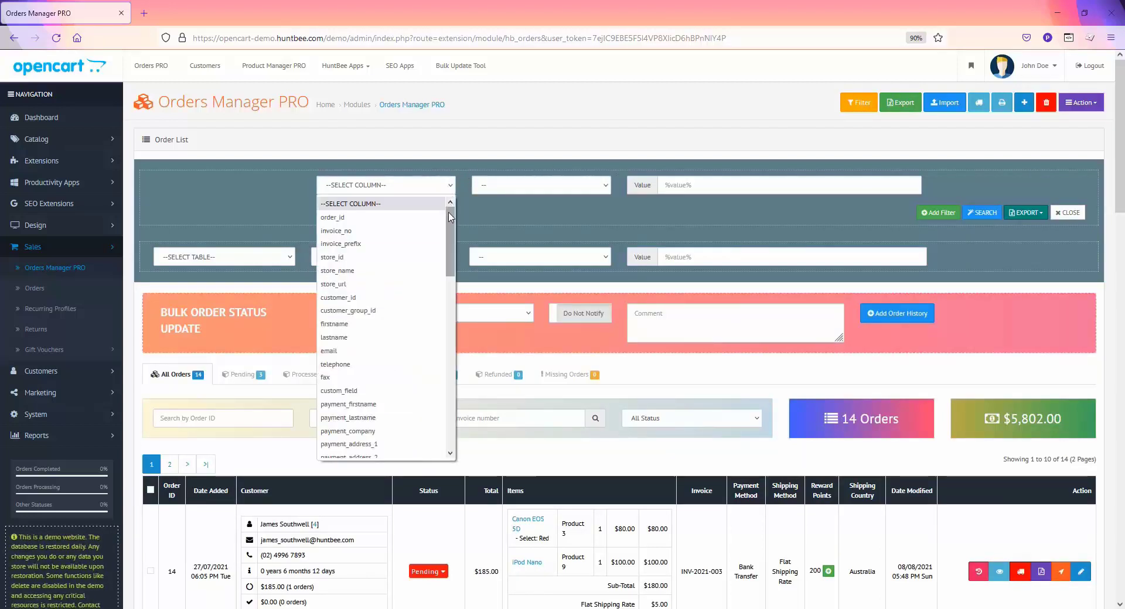
{"action": "scroll", "coordinate": [452, 234], "scroll_direction": "down", "scroll_amount": 1}
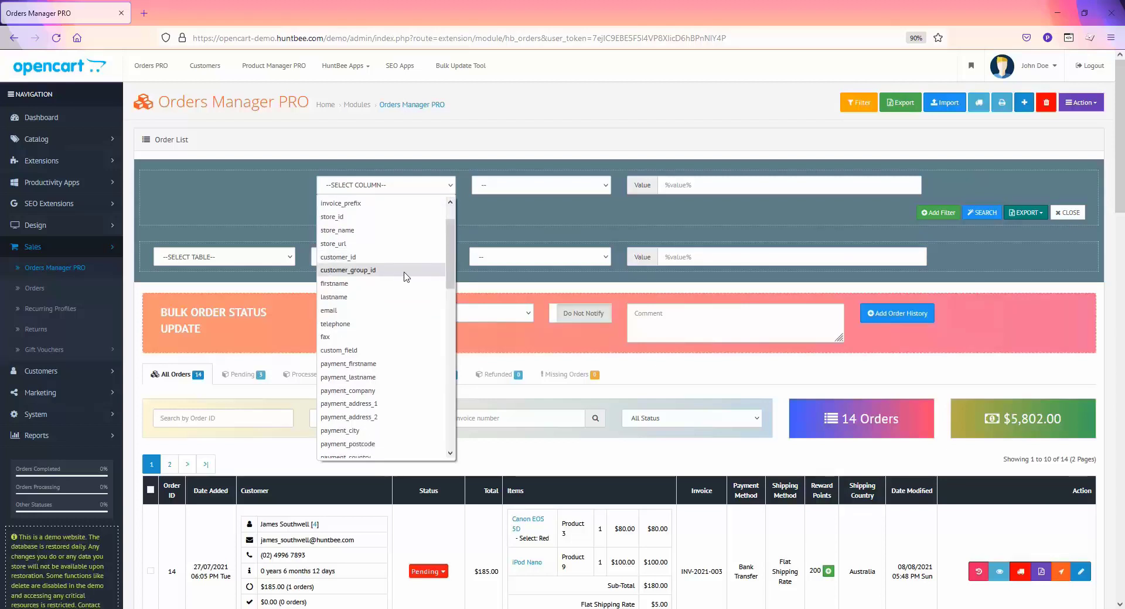
{"action": "scroll", "coordinate": [453, 287], "scroll_direction": "down", "scroll_amount": 1}
{"action": "left_click_drag", "start_coordinate": [452, 287], "coordinate": [456, 449]}
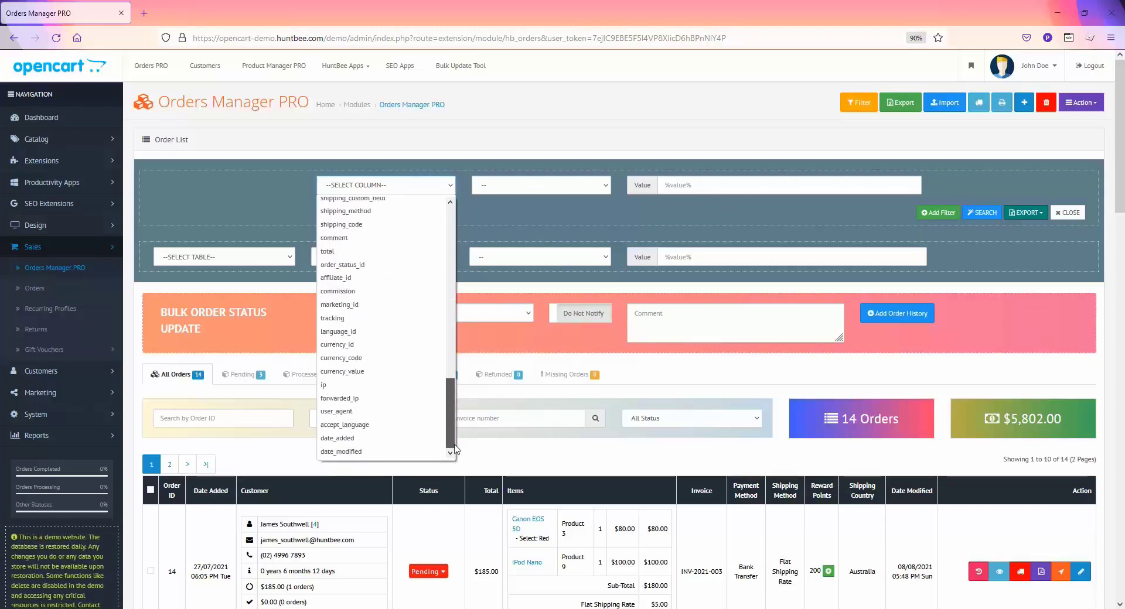
{"action": "left_click", "coordinate": [404, 438]}
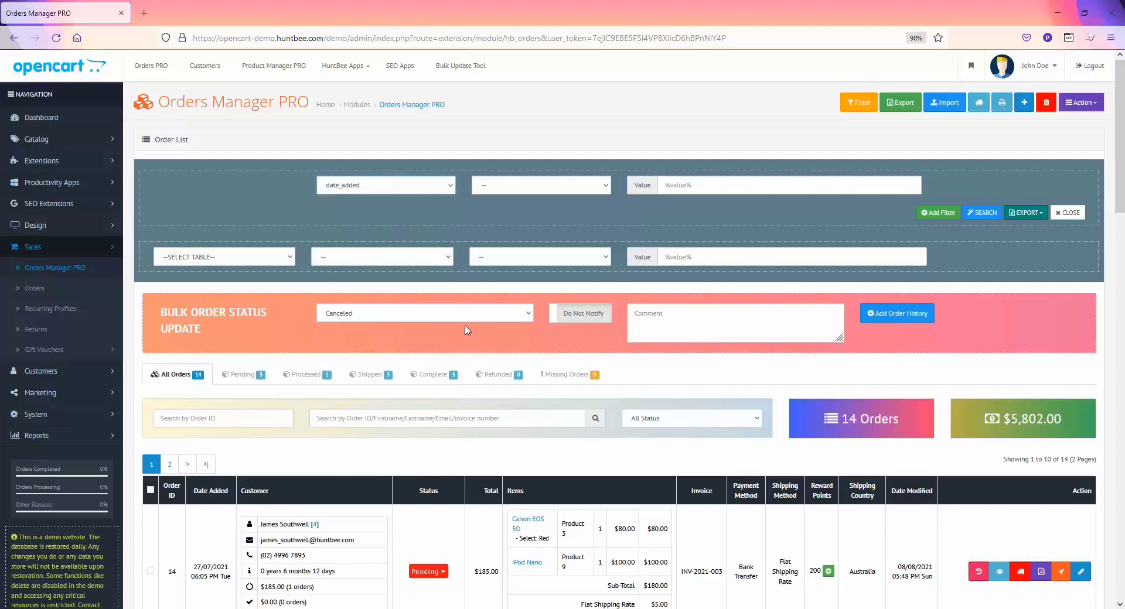
{"action": "left_click", "coordinate": [535, 186]}
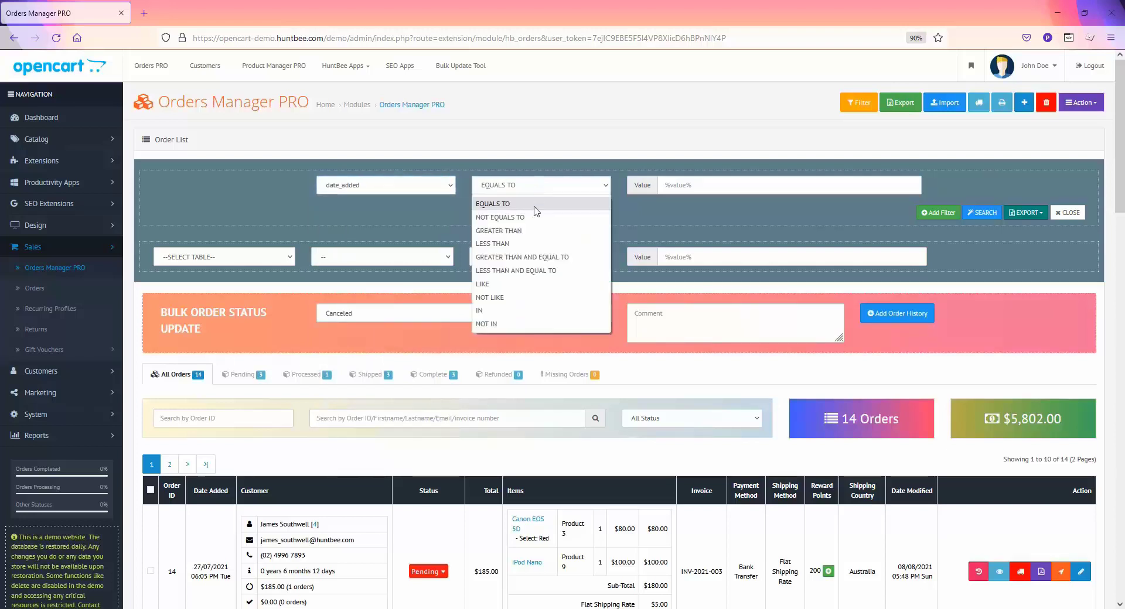
{"action": "left_click", "coordinate": [516, 257]}
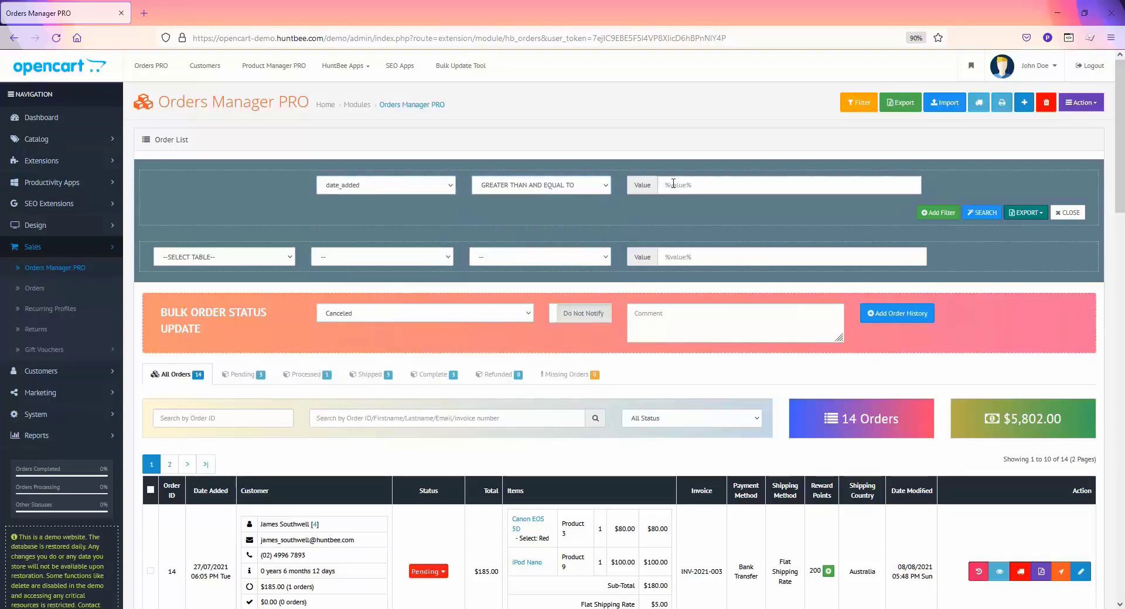
{"action": "left_click", "coordinate": [673, 184]}
{"action": "type", "text": "2021-"}
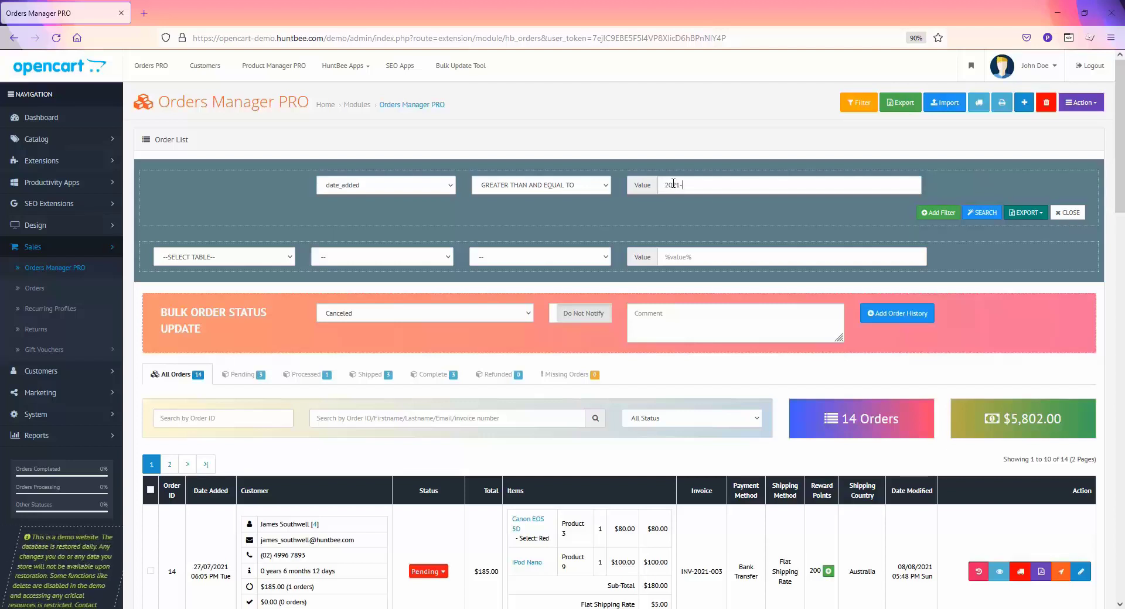
{"action": "type", "text": "04-01"}
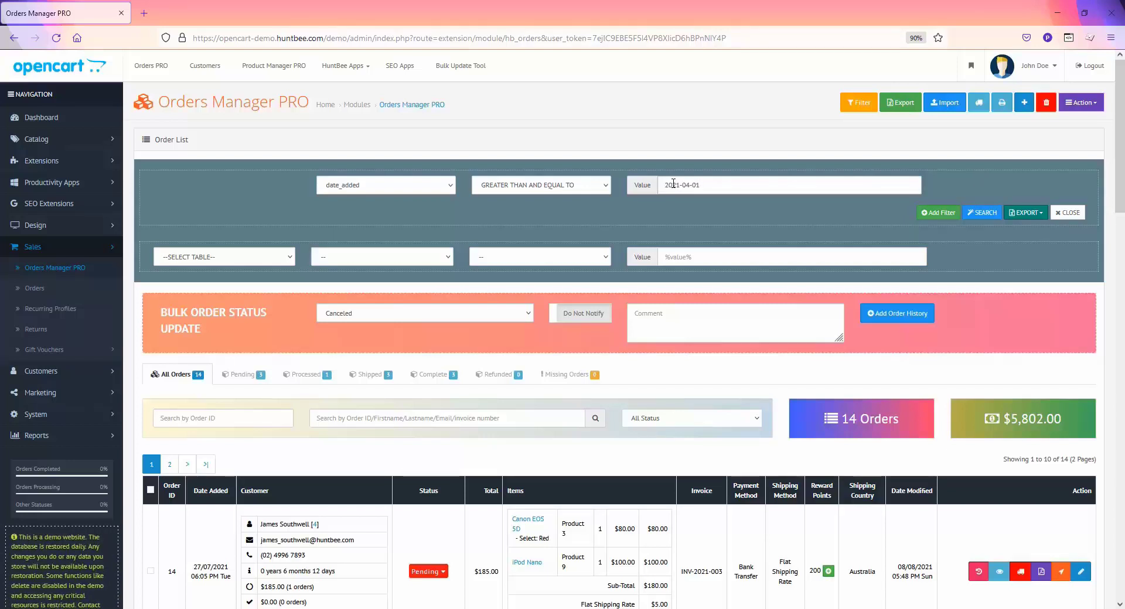
Add an AND condition limiting date_added to less than or equal to 2021-07-30
{"action": "left_click", "coordinate": [949, 214]}
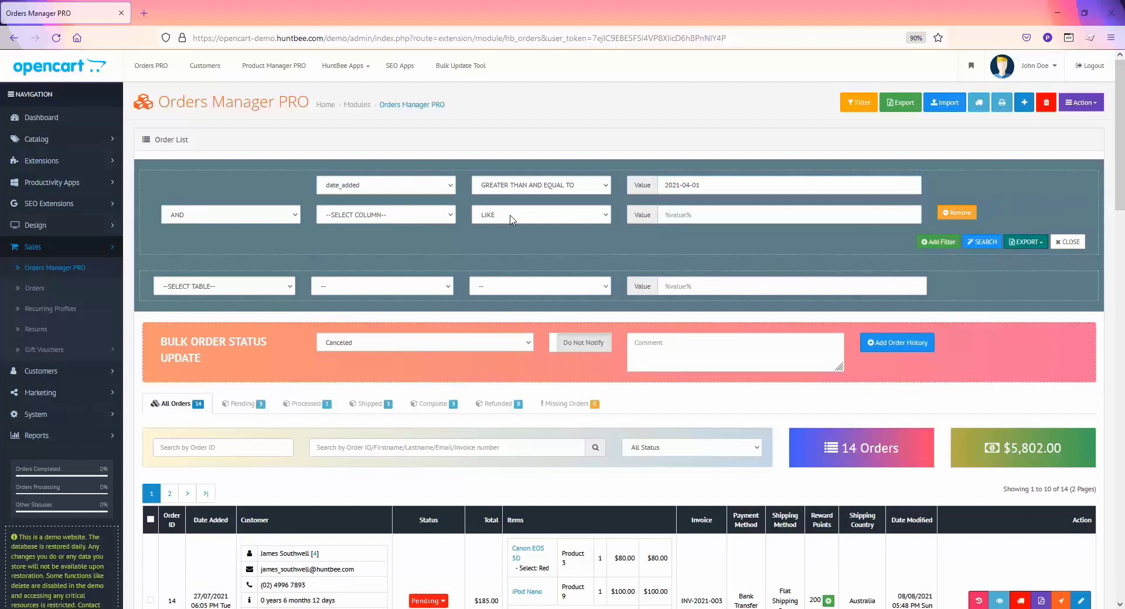
{"action": "left_click", "coordinate": [299, 215]}
{"action": "left_click", "coordinate": [300, 215]}
{"action": "left_click", "coordinate": [364, 216]}
{"action": "key", "text": "d"}
{"action": "key", "text": "Return"}
{"action": "left_click", "coordinate": [494, 222]}
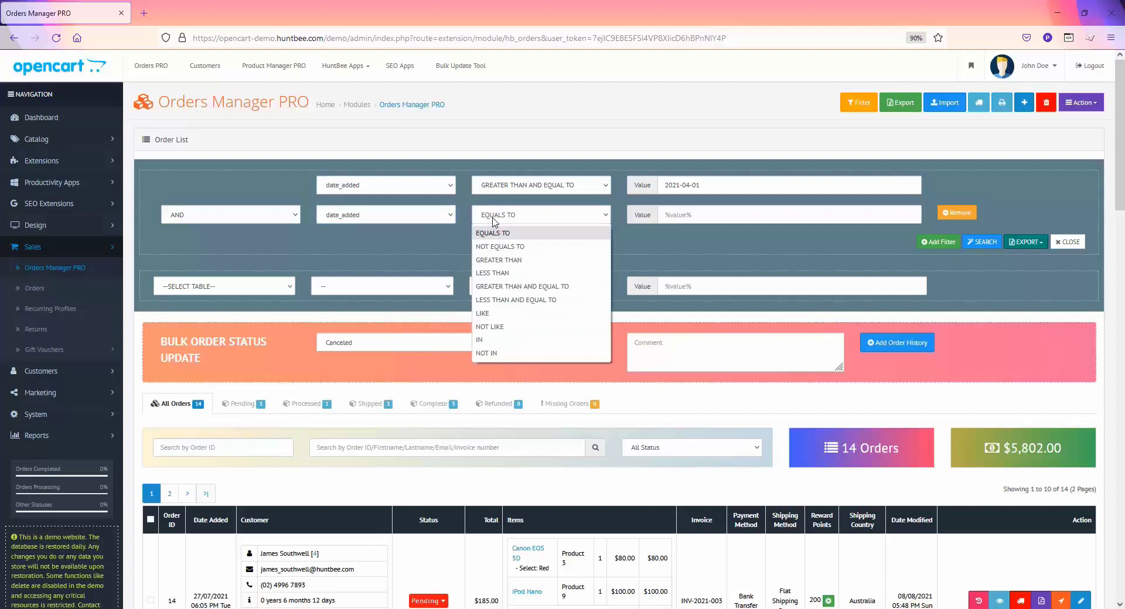
{"action": "left_click", "coordinate": [509, 296]}
{"action": "left_click", "coordinate": [677, 222]}
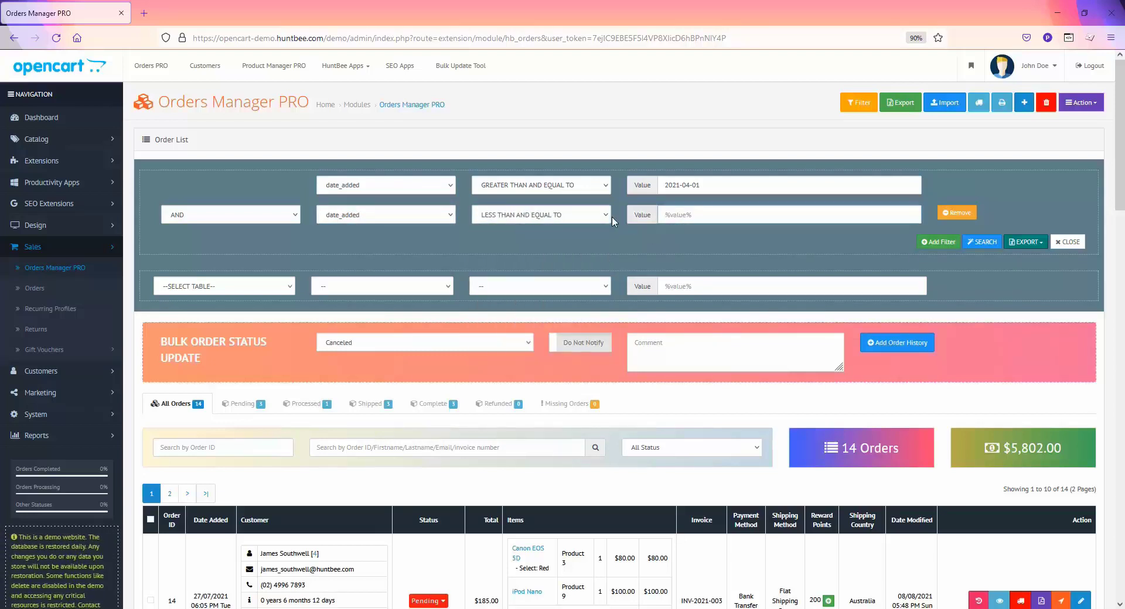
{"action": "type", "text": "2021-07-30"}
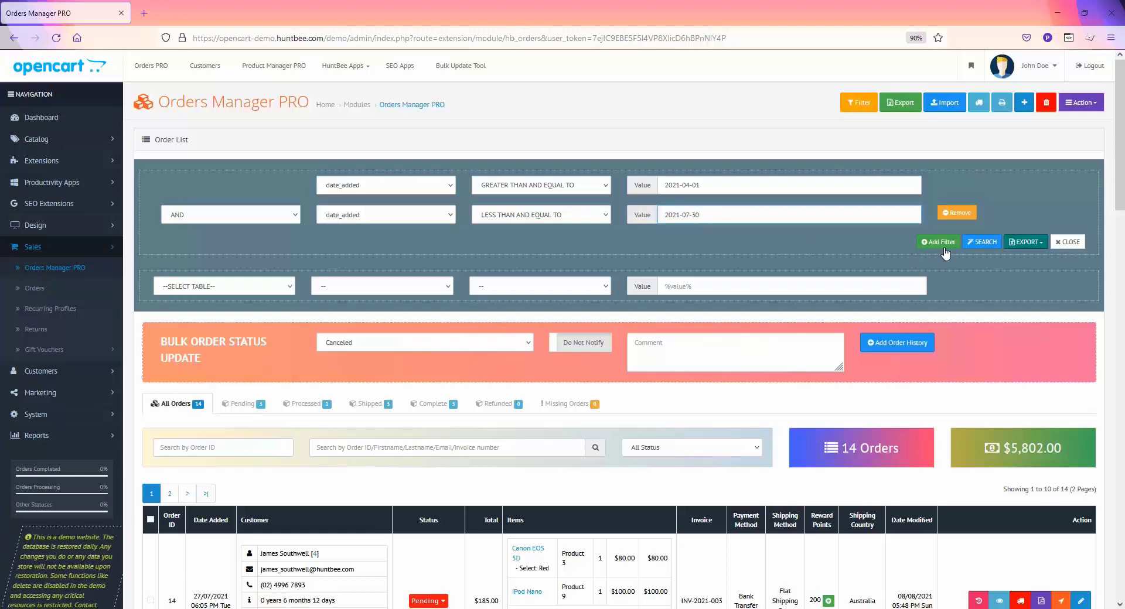
Run the search and review the three matching orders: 14, 13 and 12
{"action": "left_click", "coordinate": [976, 246]}
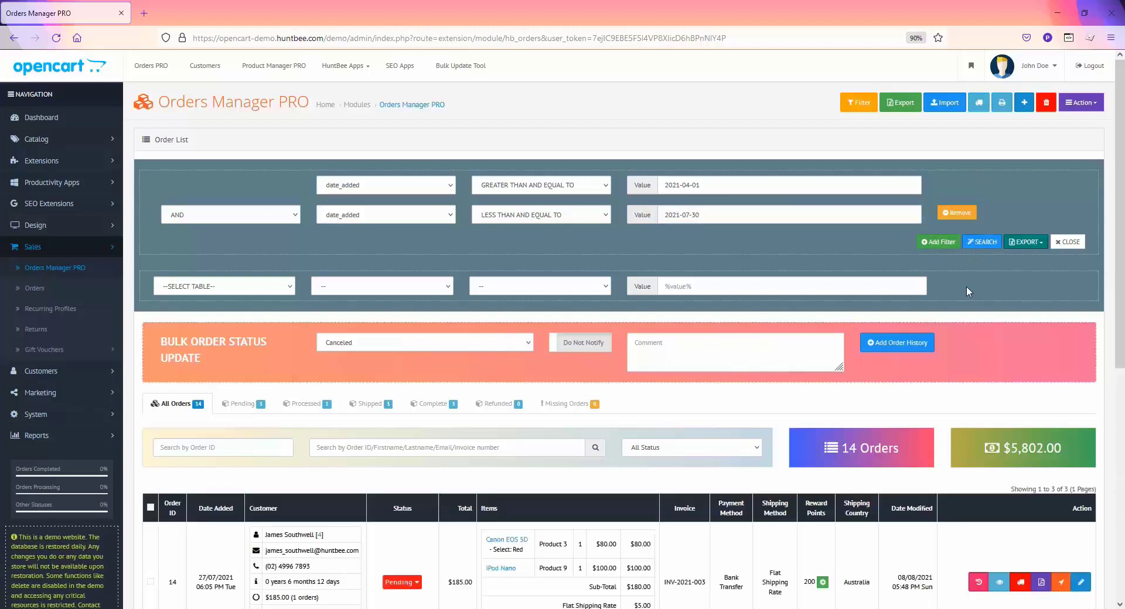
{"action": "scroll", "coordinate": [574, 397], "scroll_direction": "down", "scroll_amount": 5}
{"action": "scroll", "coordinate": [573, 397], "scroll_direction": "down", "scroll_amount": 2}
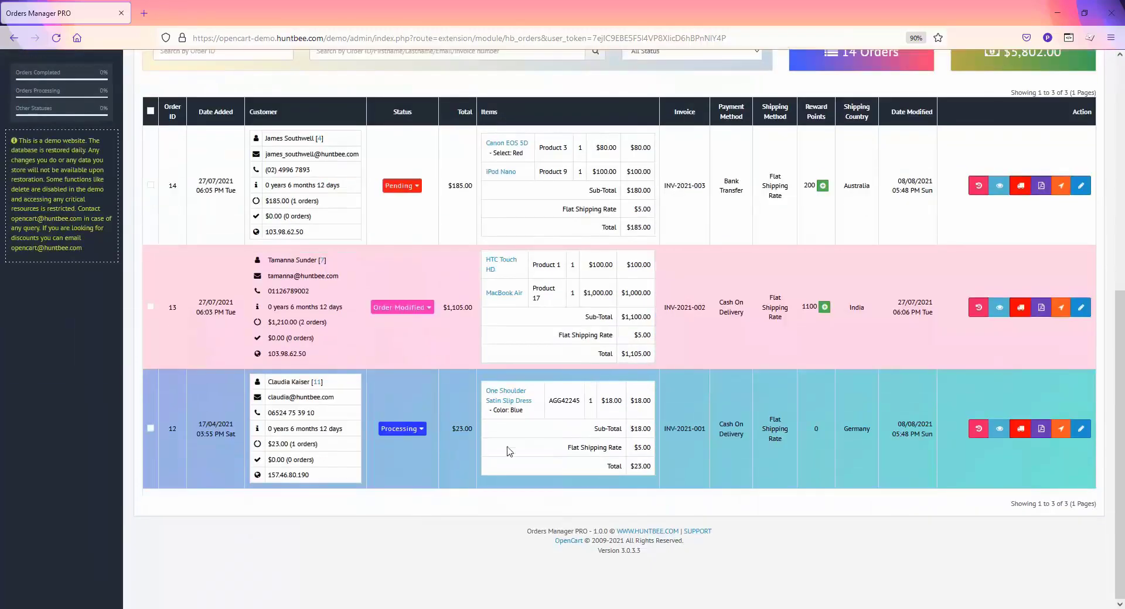
{"action": "scroll", "coordinate": [587, 404], "scroll_direction": "up", "scroll_amount": 1}
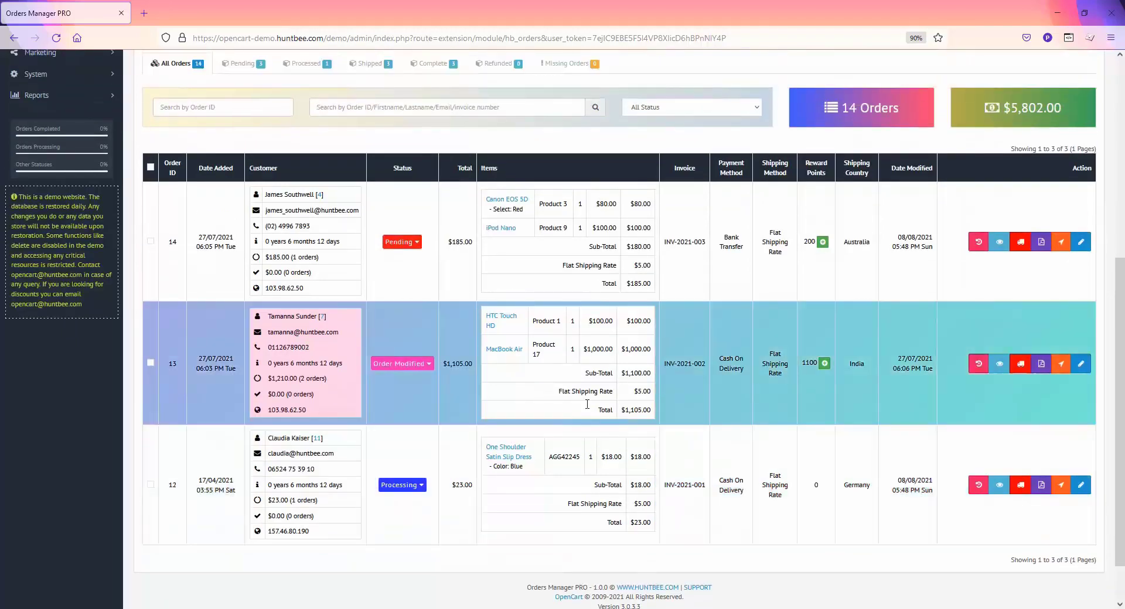
{"action": "scroll", "coordinate": [650, 392], "scroll_direction": "up", "scroll_amount": 2}
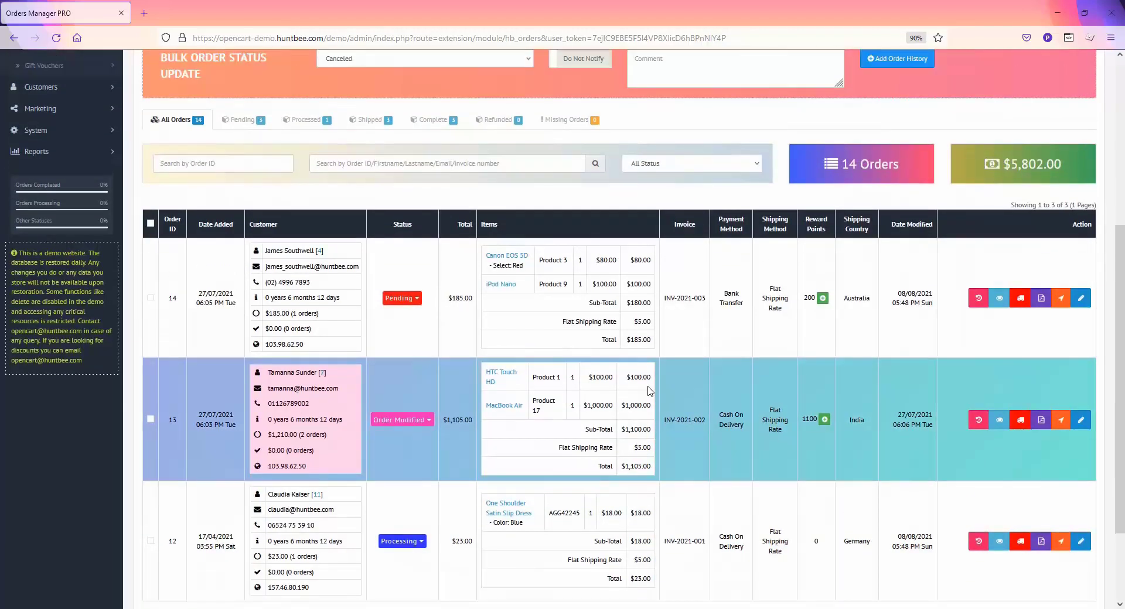
{"action": "scroll", "coordinate": [648, 391], "scroll_direction": "up", "scroll_amount": 3}
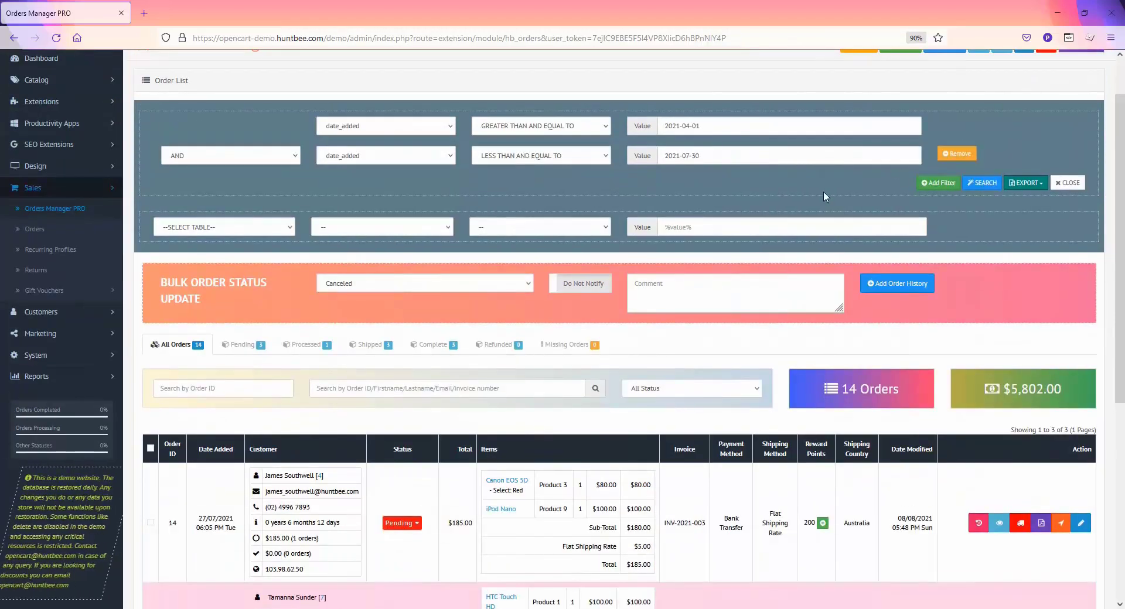
Filter on Order Product's product_id for iPod Nano and search, leaving only order 14
{"action": "left_click", "coordinate": [246, 233]}
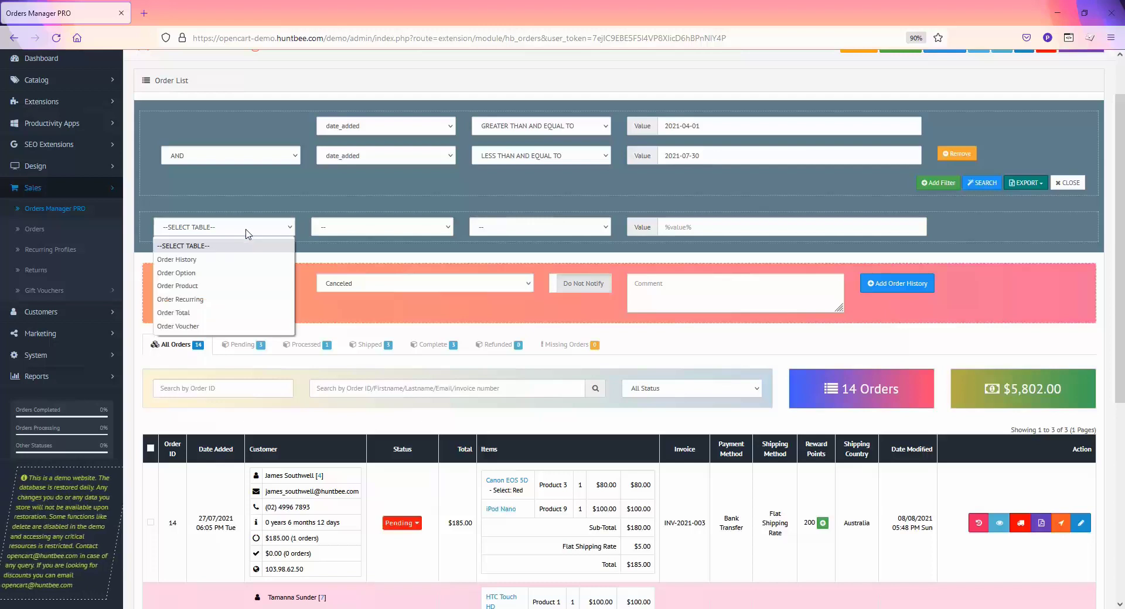
{"action": "left_click", "coordinate": [196, 288]}
{"action": "left_click", "coordinate": [362, 232]}
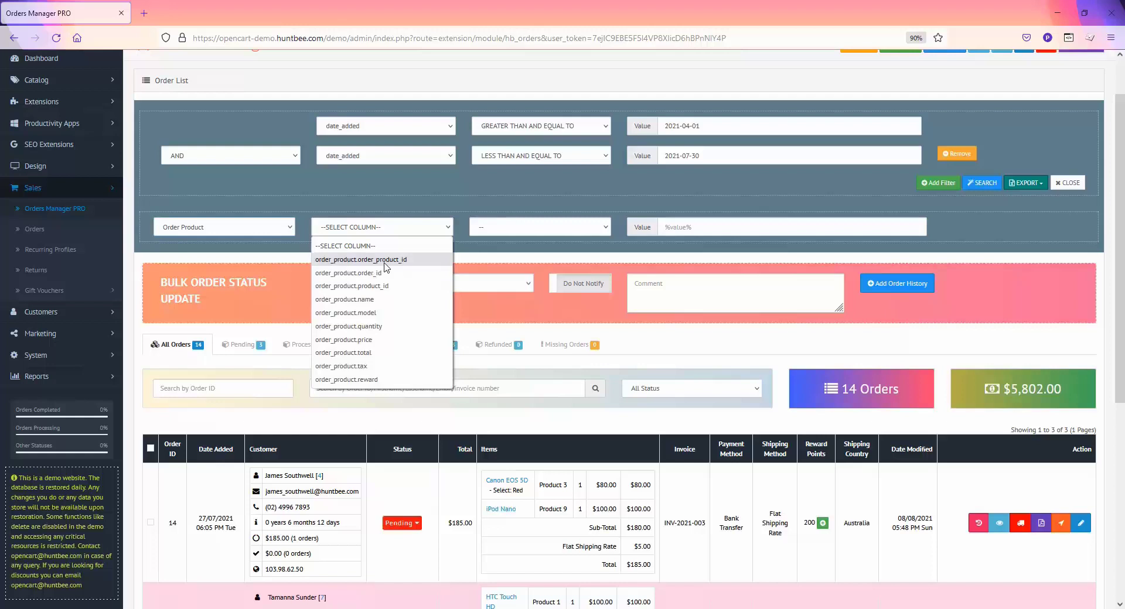
{"action": "left_click", "coordinate": [387, 286]}
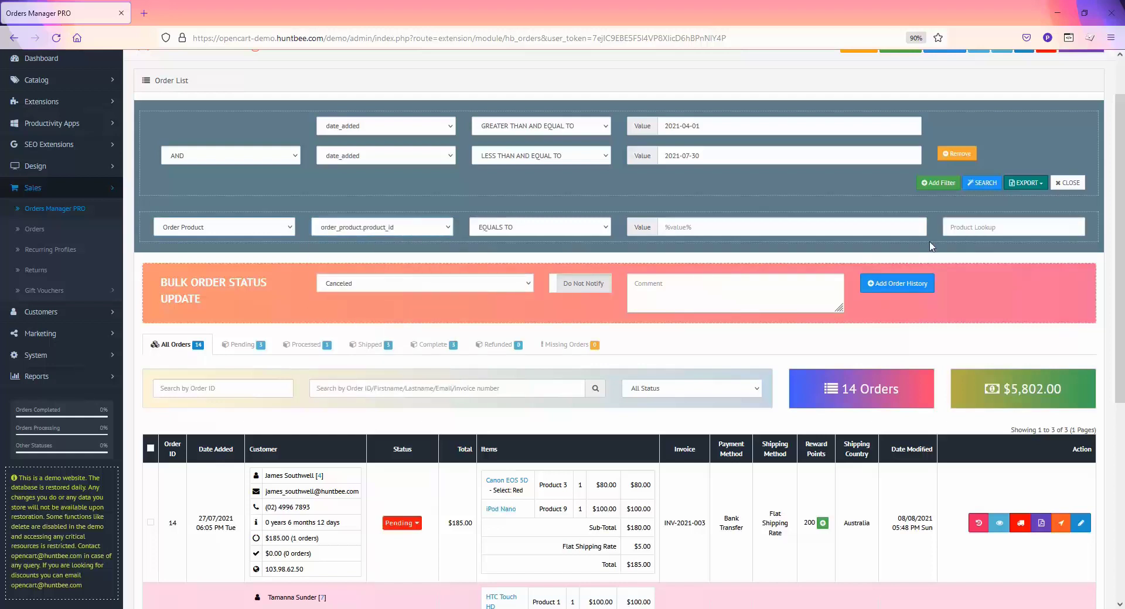
{"action": "left_click", "coordinate": [971, 228]}
{"action": "type", "text": "ipo"}
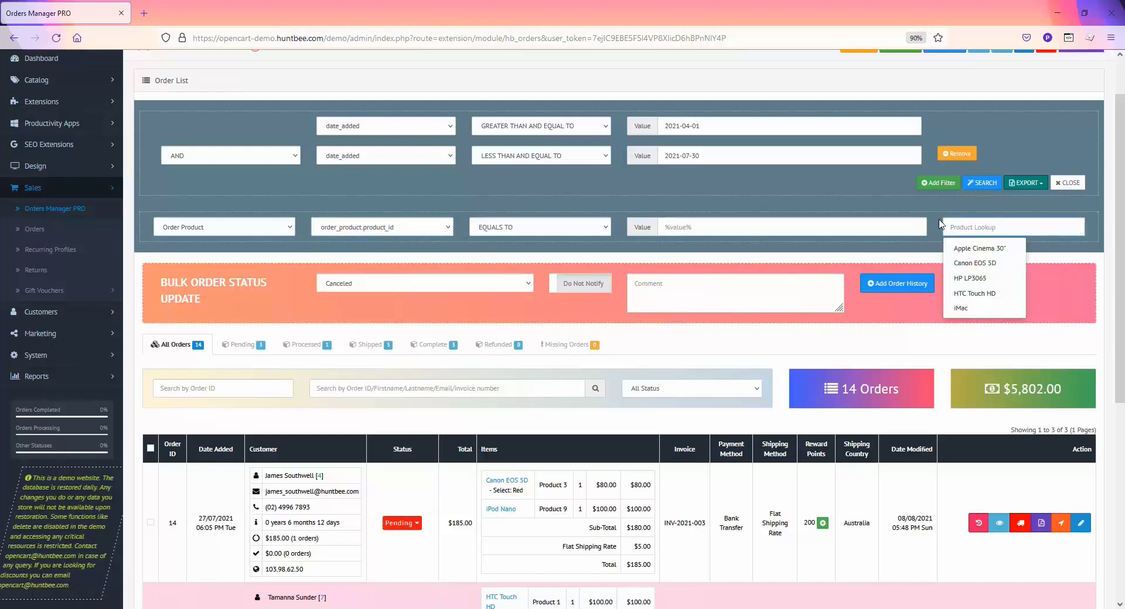
{"action": "type", "text": "d"}
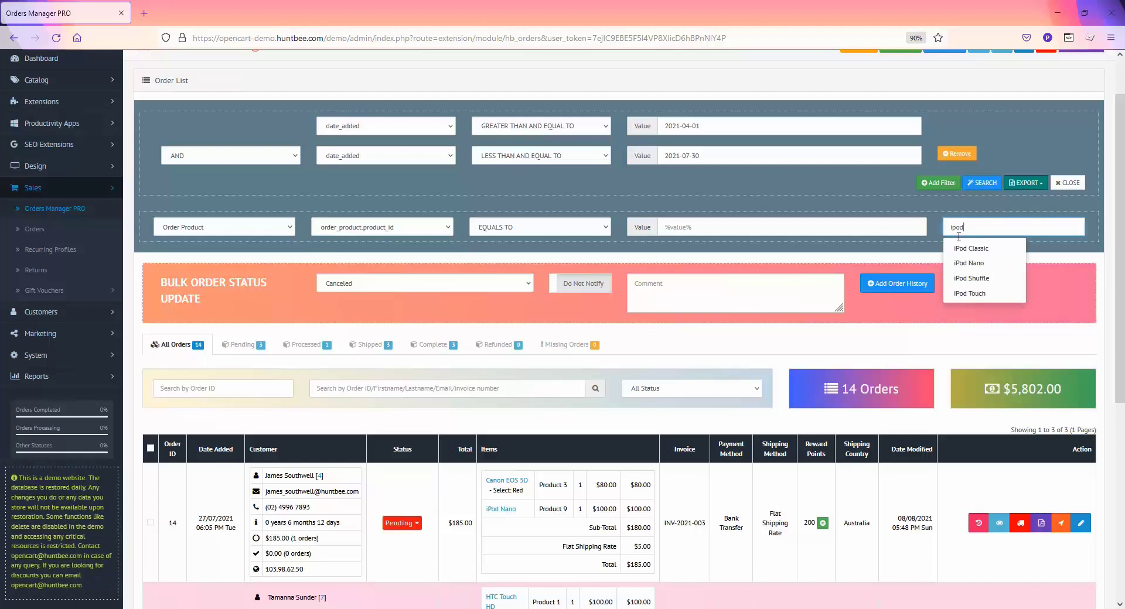
{"action": "left_click", "coordinate": [969, 263]}
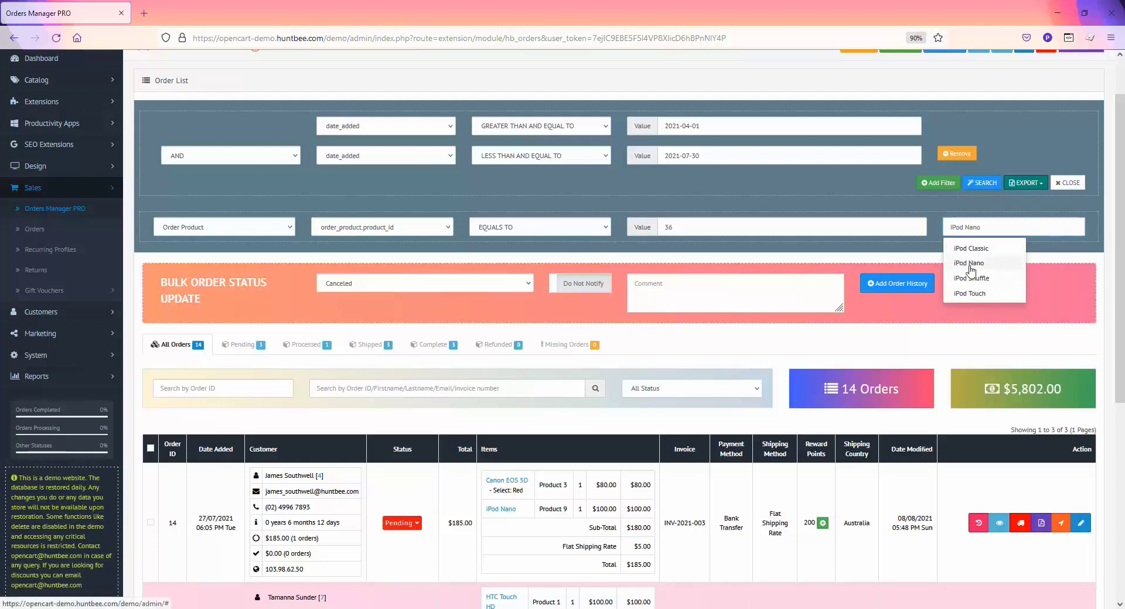
{"action": "left_click", "coordinate": [986, 187]}
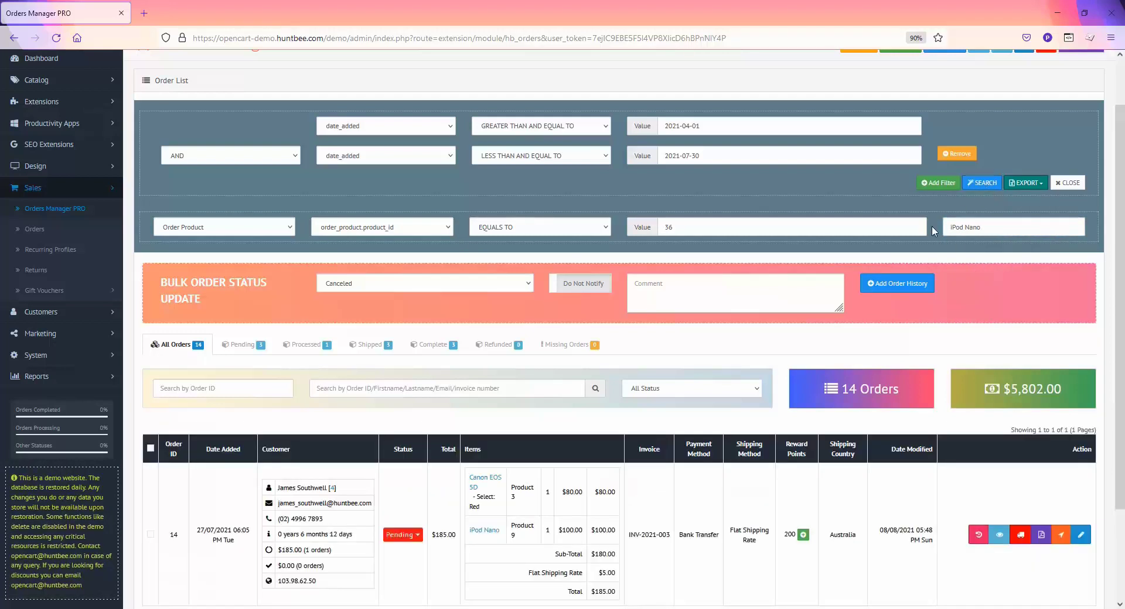
{"action": "scroll", "coordinate": [638, 376], "scroll_direction": "down", "scroll_amount": 2}
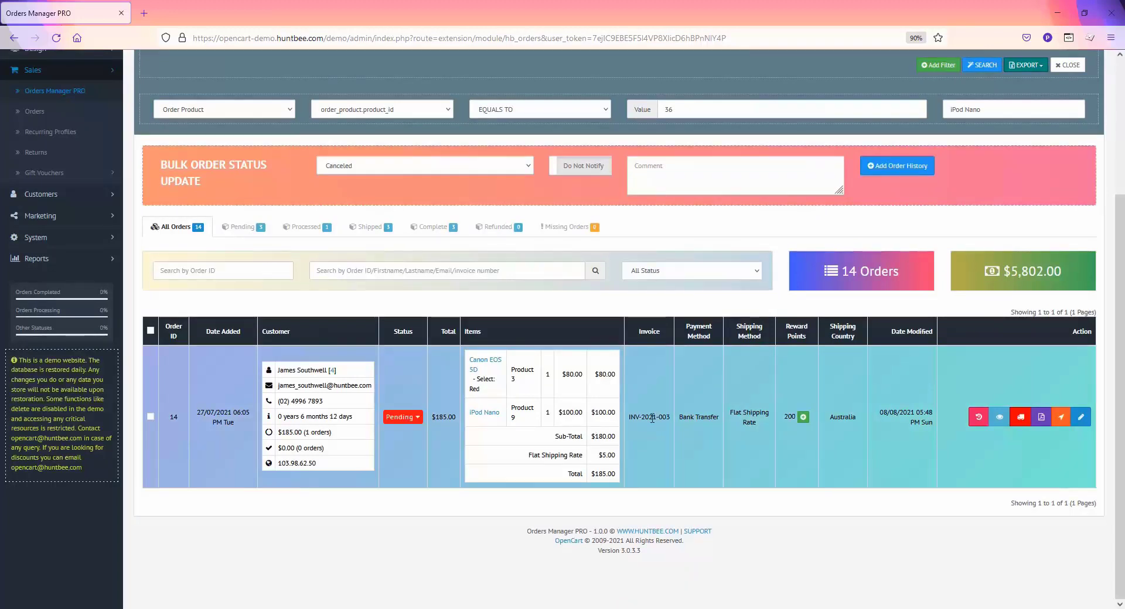
{"action": "scroll", "coordinate": [910, 268], "scroll_direction": "up", "scroll_amount": 3}
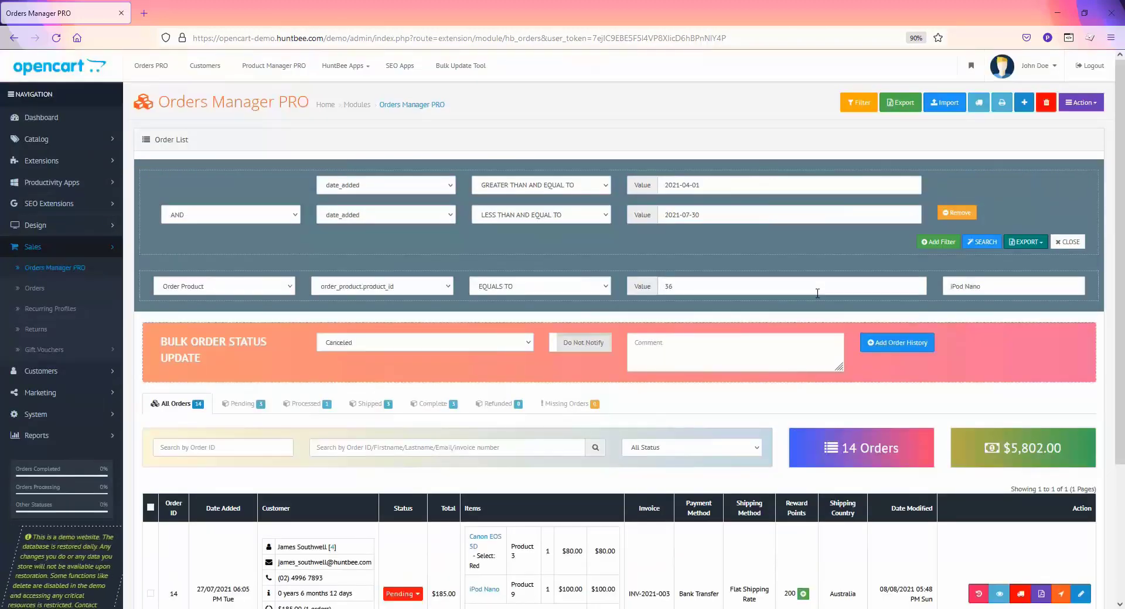
Export order 14's Order Data as a CSV, open it in Excel, then return to Firefox
{"action": "left_click", "coordinate": [1018, 245]}
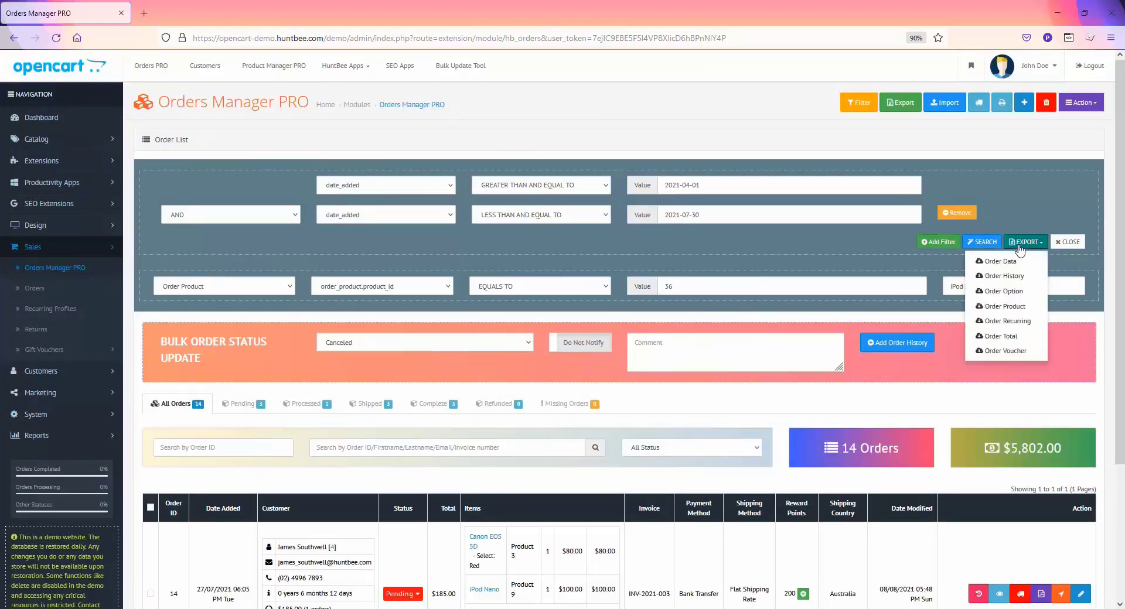
{"action": "left_click", "coordinate": [993, 265]}
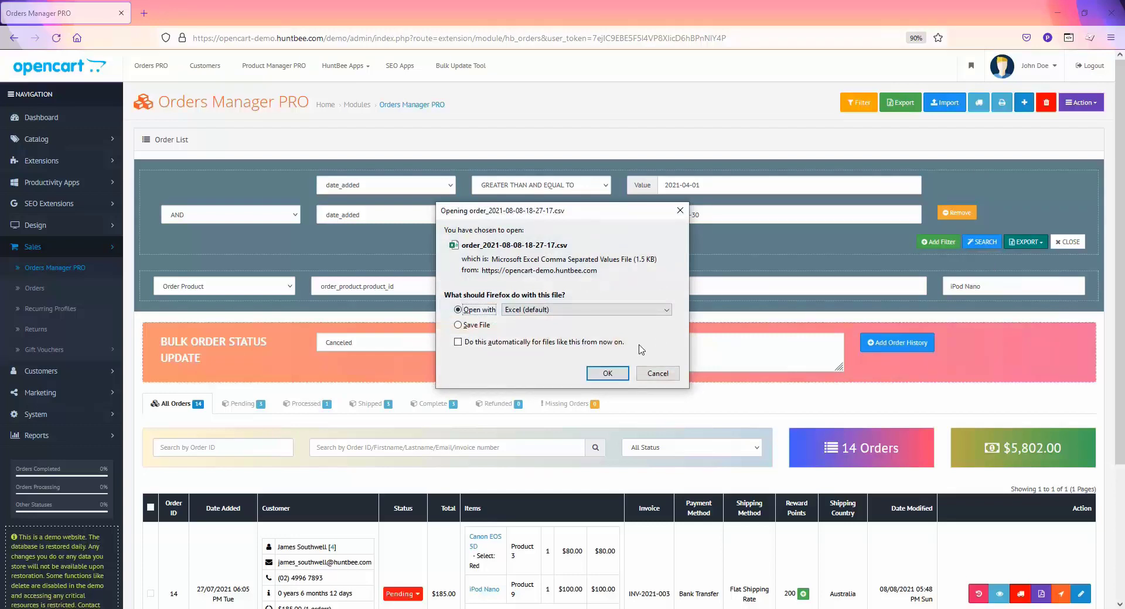
{"action": "left_click", "coordinate": [608, 374]}
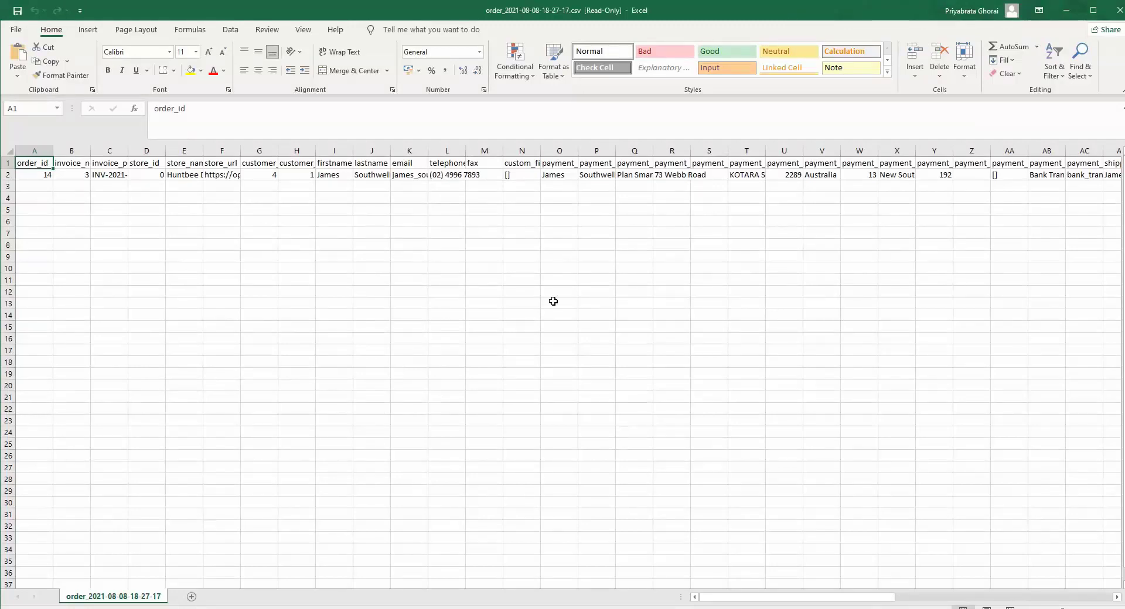
{"action": "key", "text": "alt+Tab"}
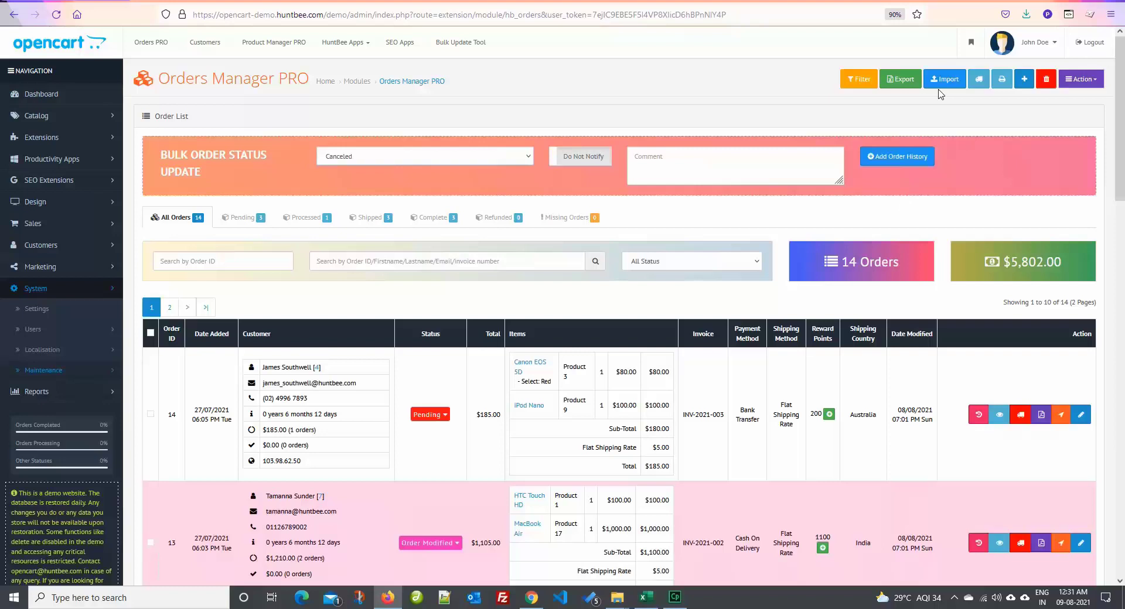
{"action": "left_click", "coordinate": [943, 85]}
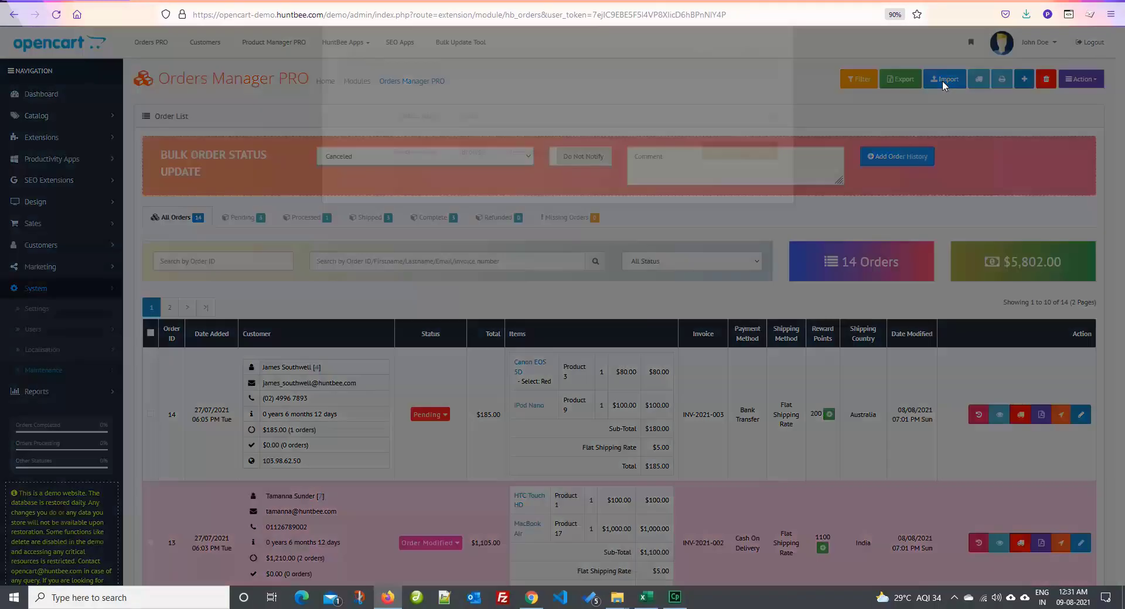
{"action": "left_click", "coordinate": [476, 200]}
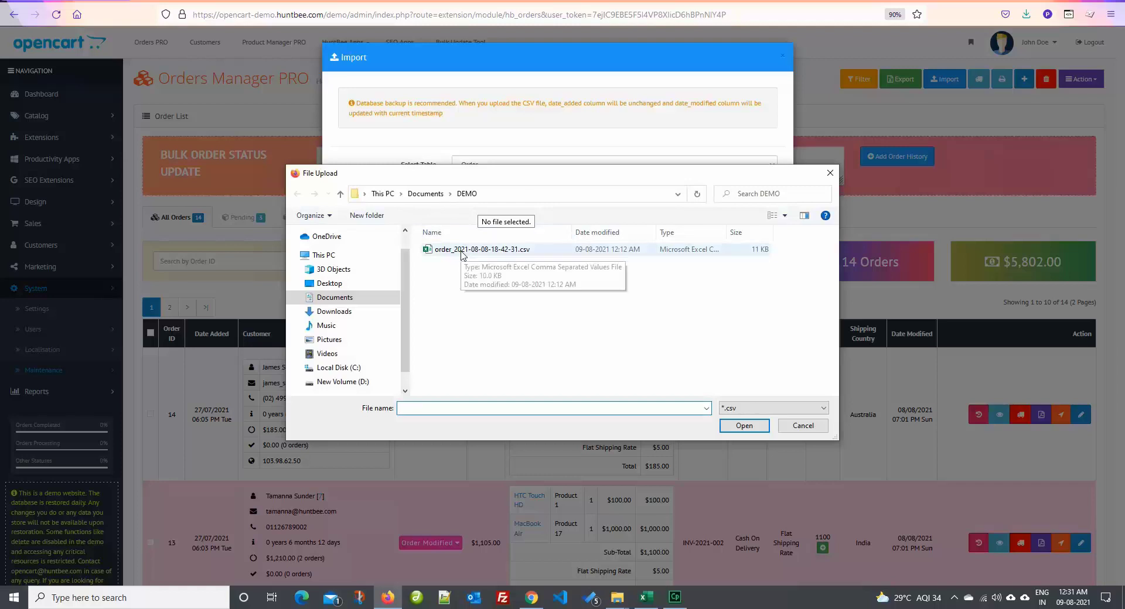
{"action": "double_click", "coordinate": [462, 253]}
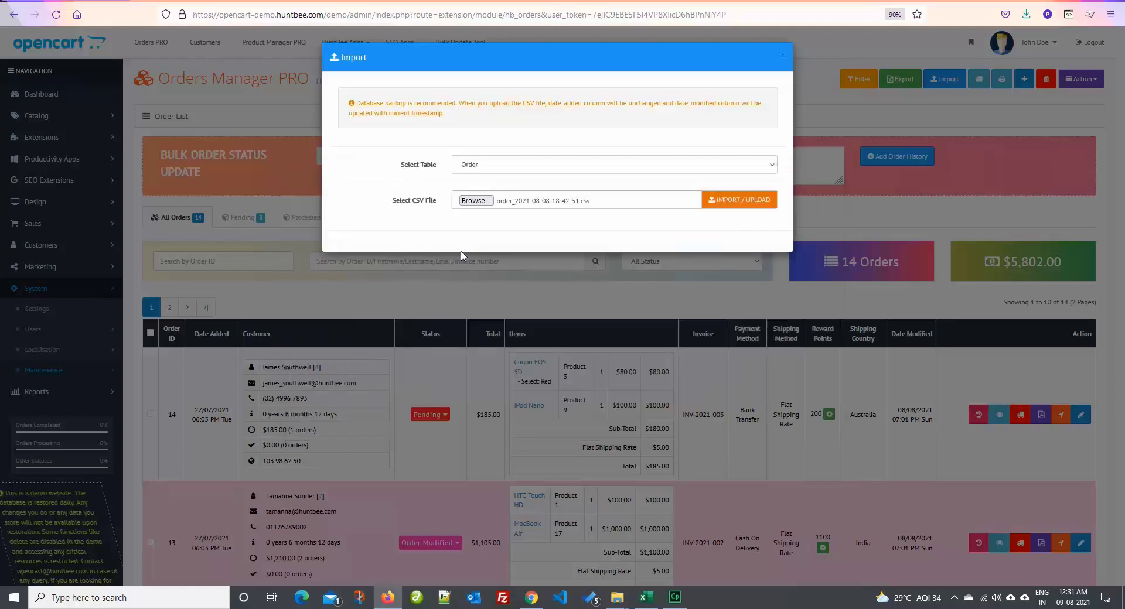
{"action": "left_click", "coordinate": [742, 210]}
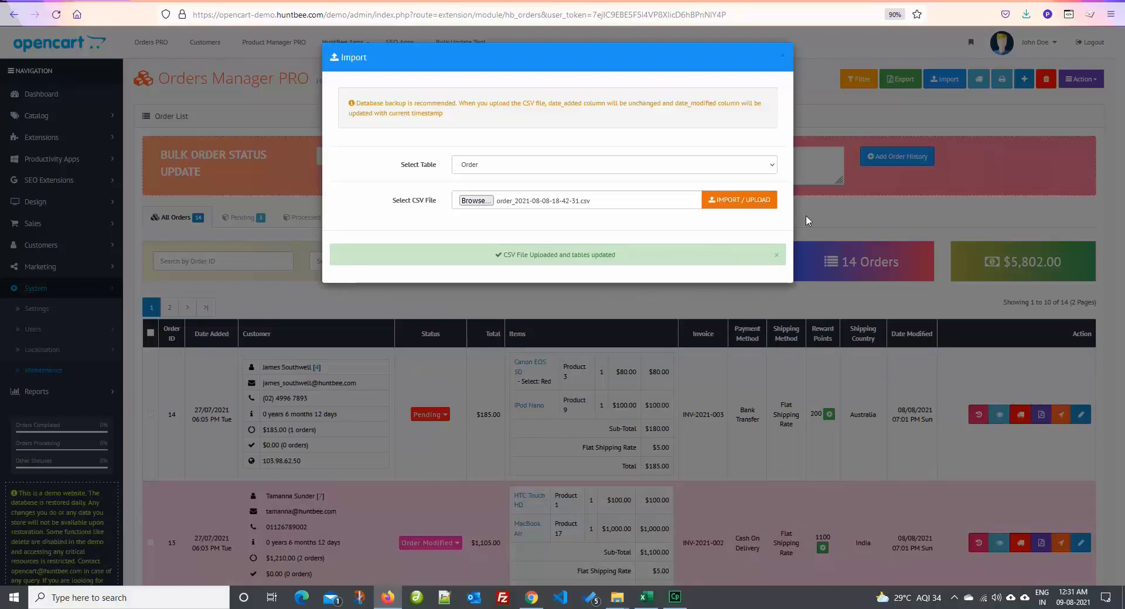
{"action": "left_click", "coordinate": [782, 55]}
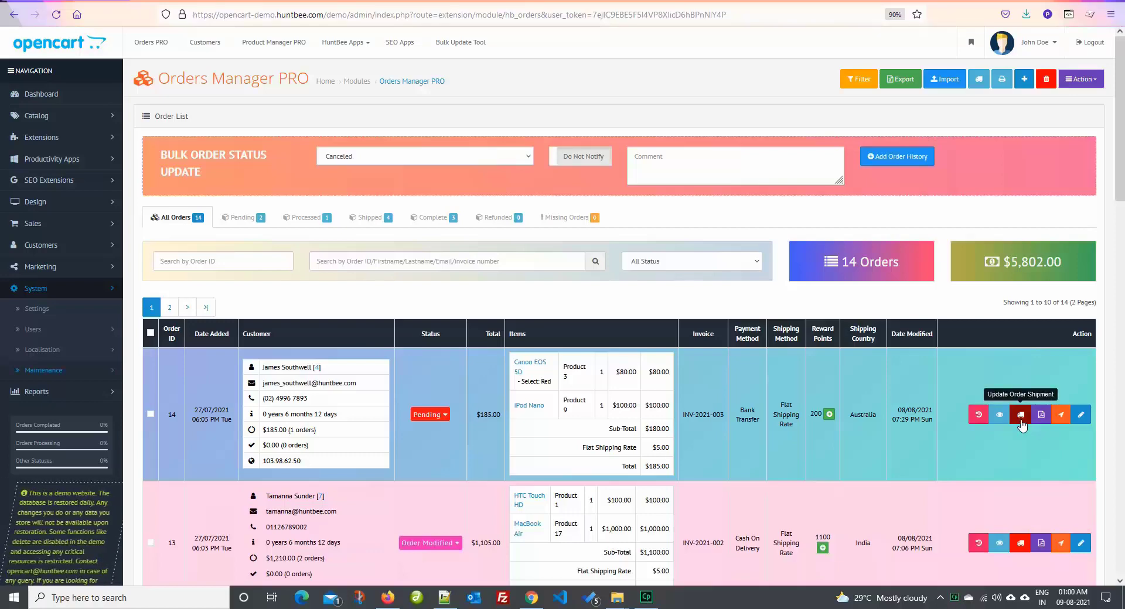
{"action": "left_click", "coordinate": [1020, 416]}
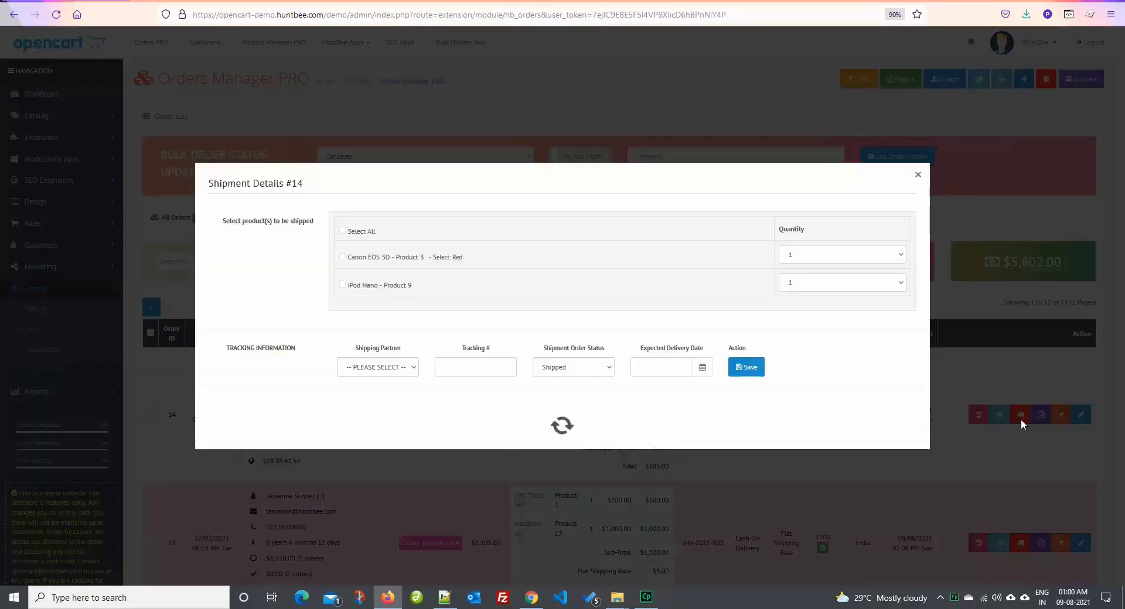
{"action": "left_click", "coordinate": [358, 248]}
{"action": "left_click", "coordinate": [405, 355]}
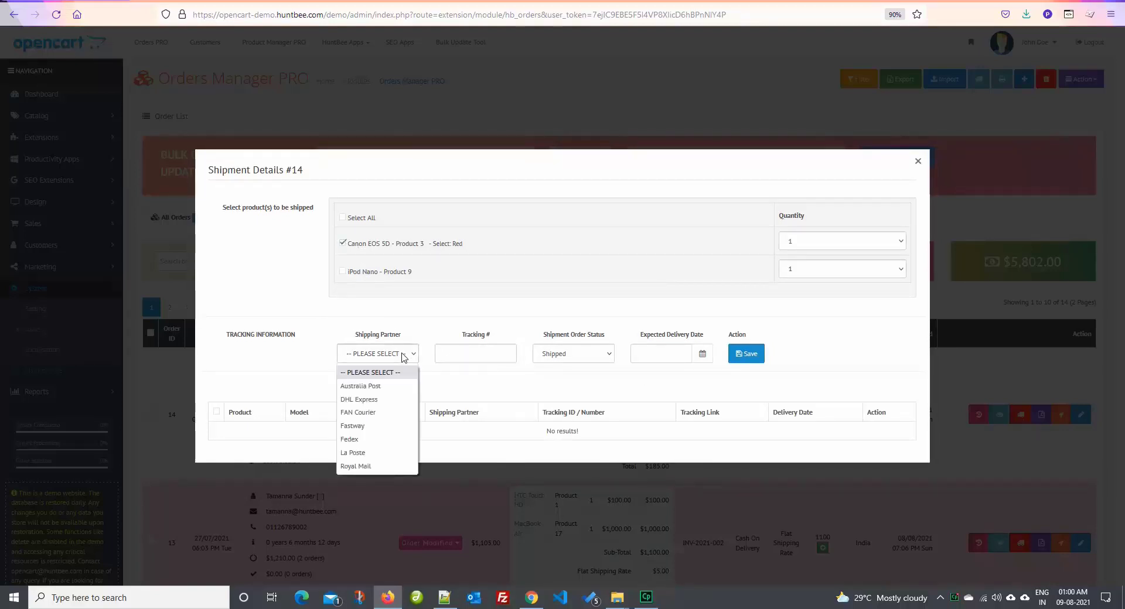
{"action": "left_click", "coordinate": [380, 381]}
{"action": "left_click", "coordinate": [457, 359]}
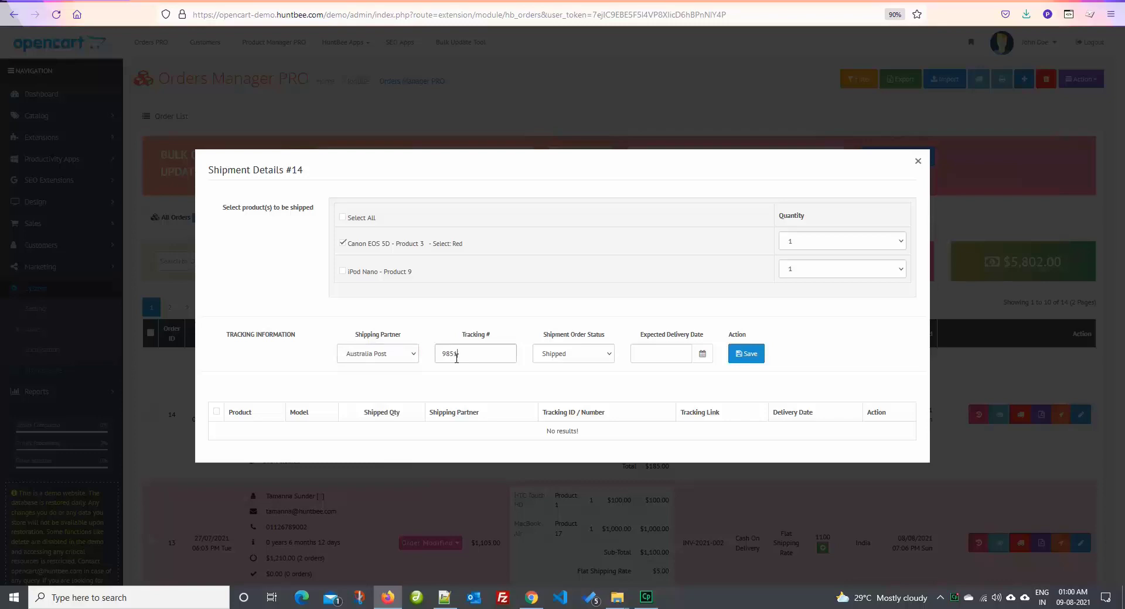
{"action": "left_click", "coordinate": [702, 354]}
{"action": "left_click", "coordinate": [773, 450]}
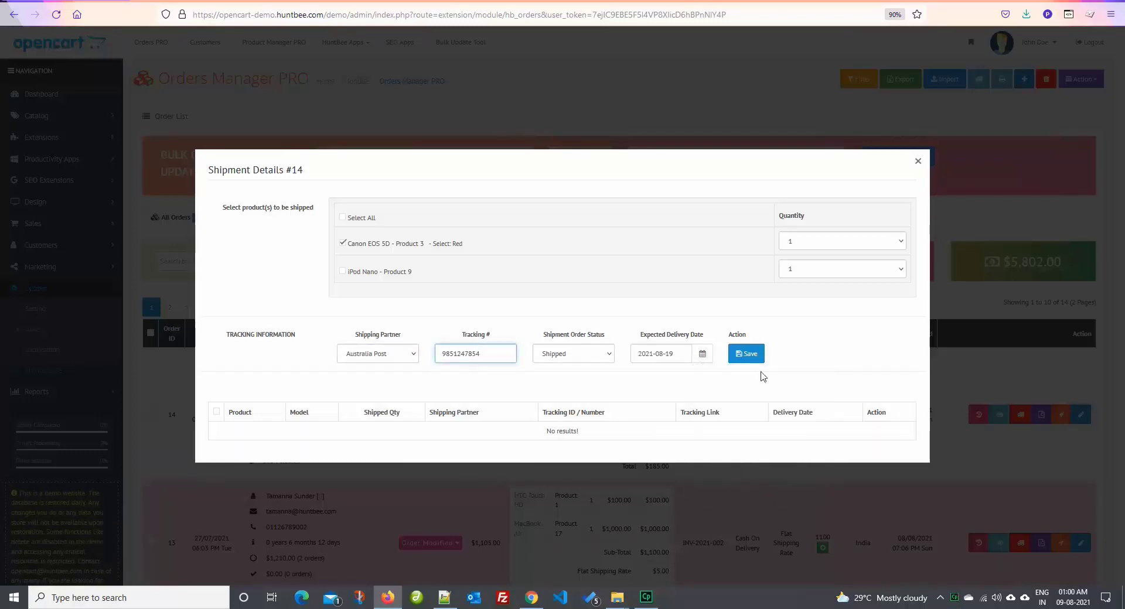
{"action": "left_click", "coordinate": [750, 355]}
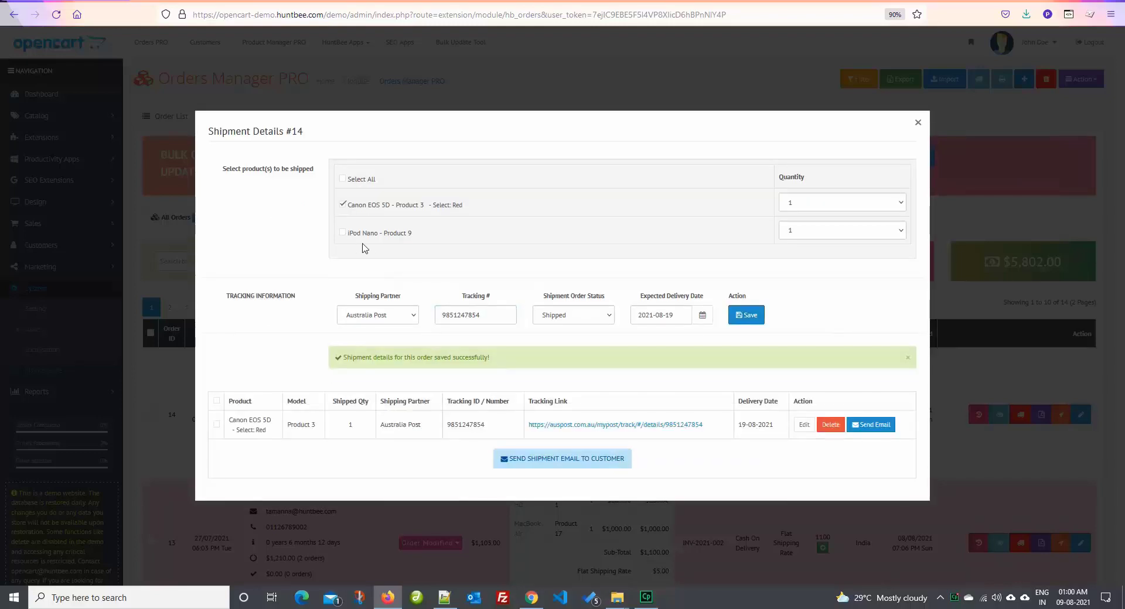
{"action": "left_click", "coordinate": [356, 234]}
{"action": "left_click", "coordinate": [375, 206]}
{"action": "left_click", "coordinate": [412, 316]}
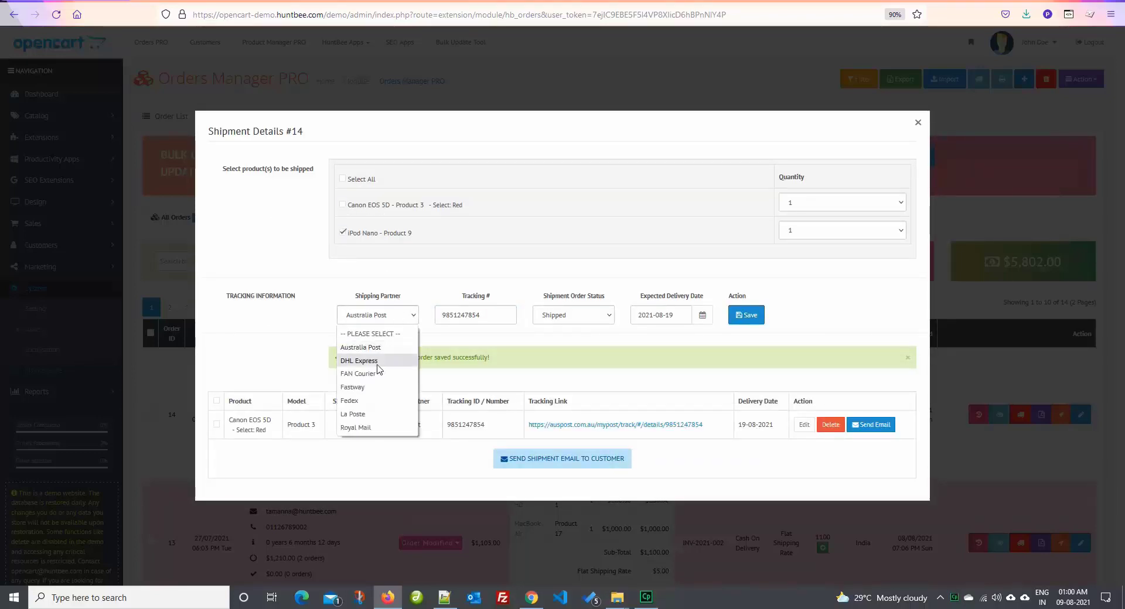
{"action": "left_click", "coordinate": [370, 401]}
{"action": "double_click", "coordinate": [465, 317]}
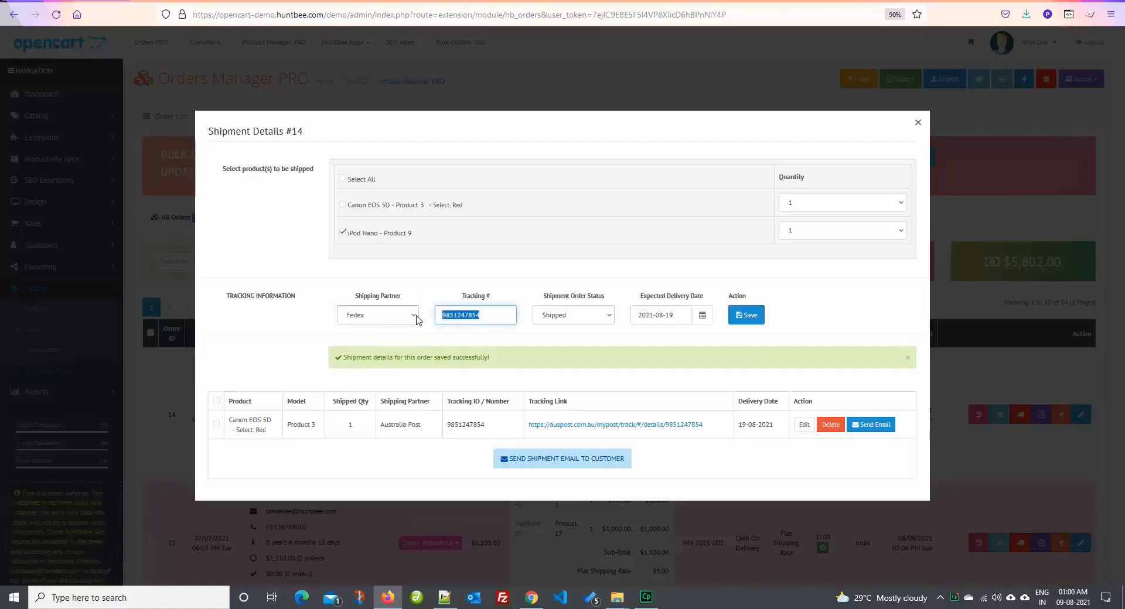
{"action": "left_click", "coordinate": [701, 315]}
{"action": "left_click", "coordinate": [792, 432]}
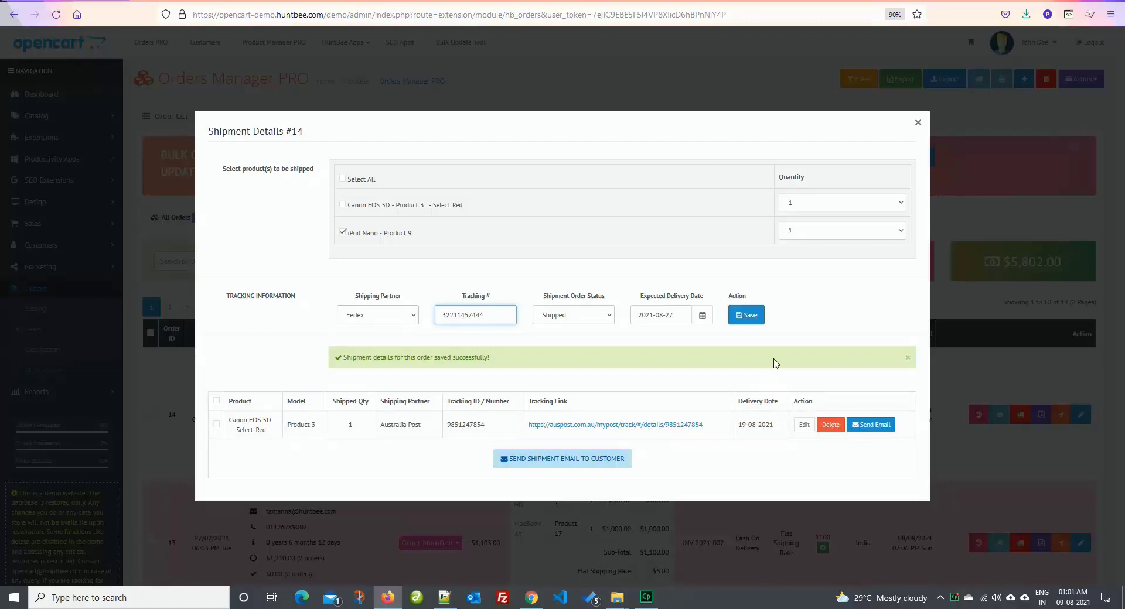
{"action": "left_click", "coordinate": [746, 315]}
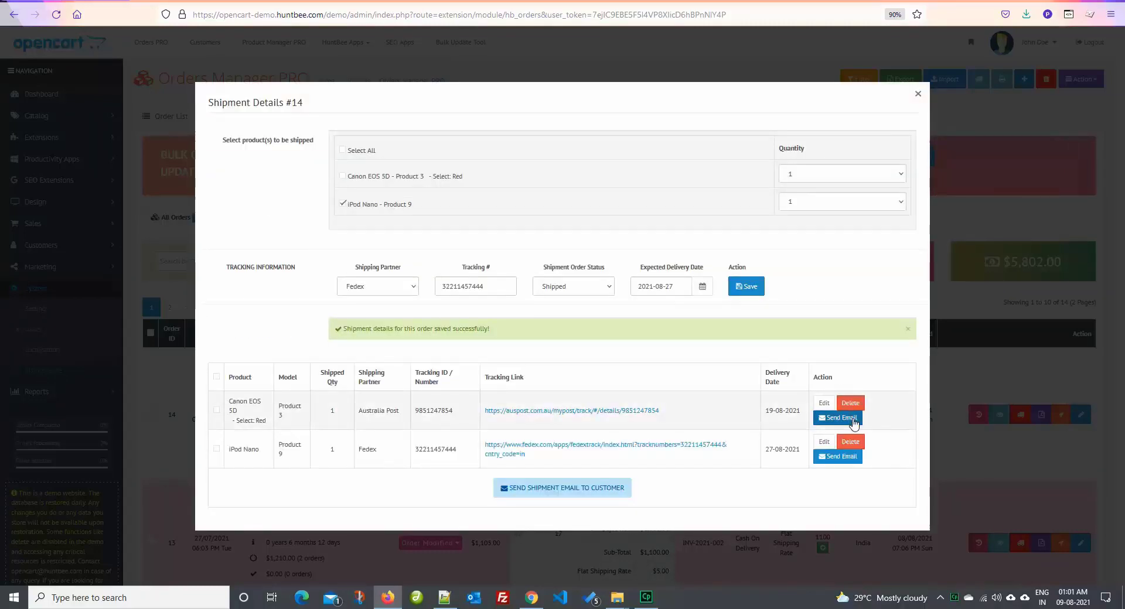
Preview and send the Canon EOS 5D shipment email
{"action": "left_click", "coordinate": [852, 419]}
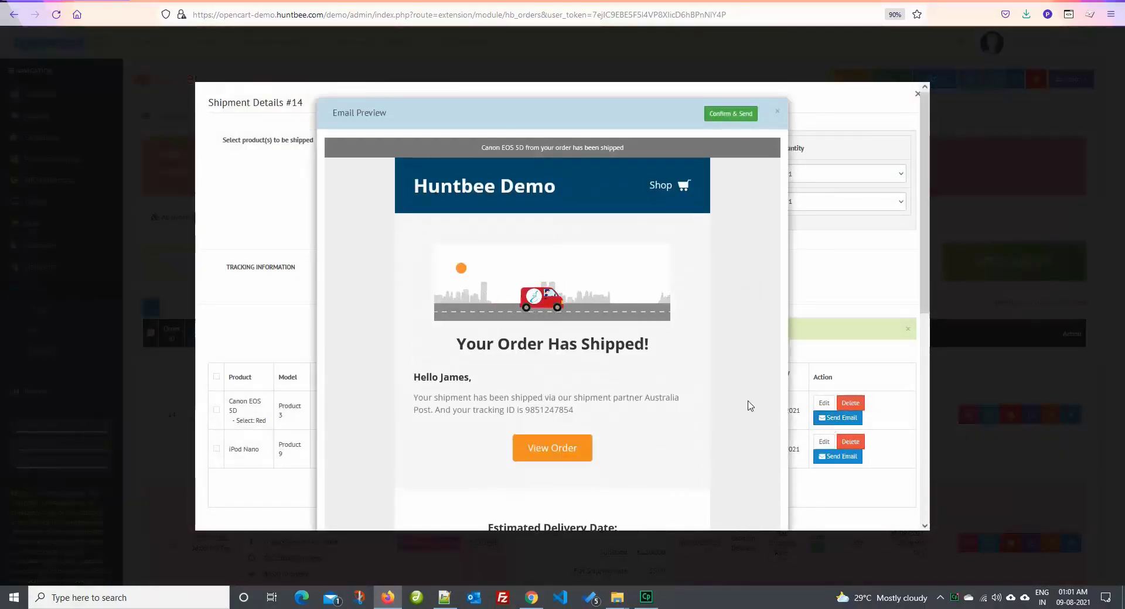
{"action": "scroll", "coordinate": [553, 313], "scroll_direction": "down", "scroll_amount": 7}
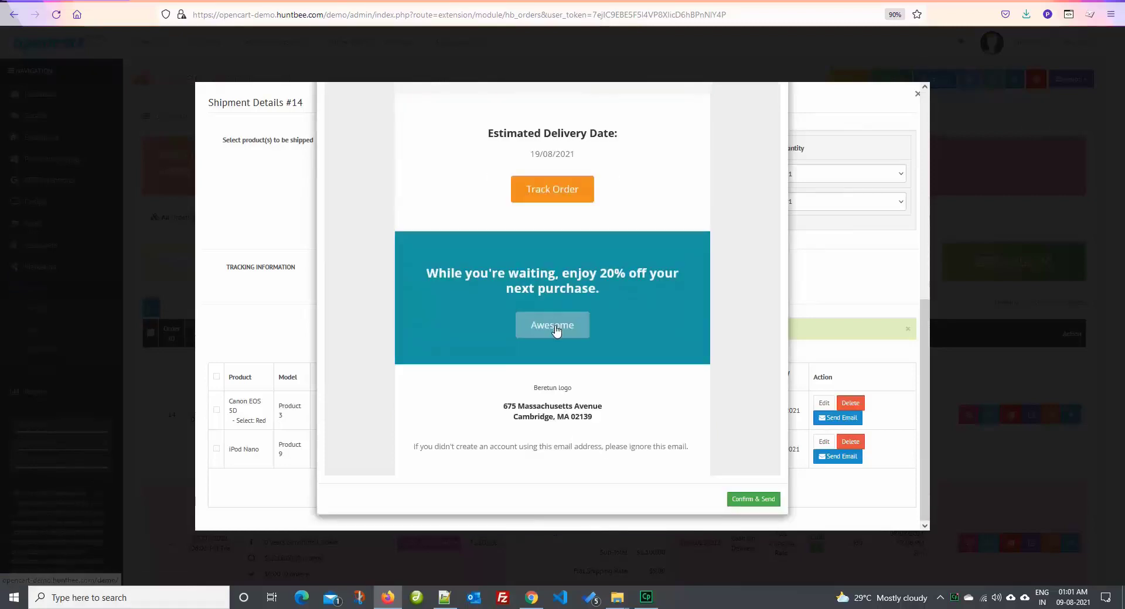
{"action": "left_click", "coordinate": [741, 502]}
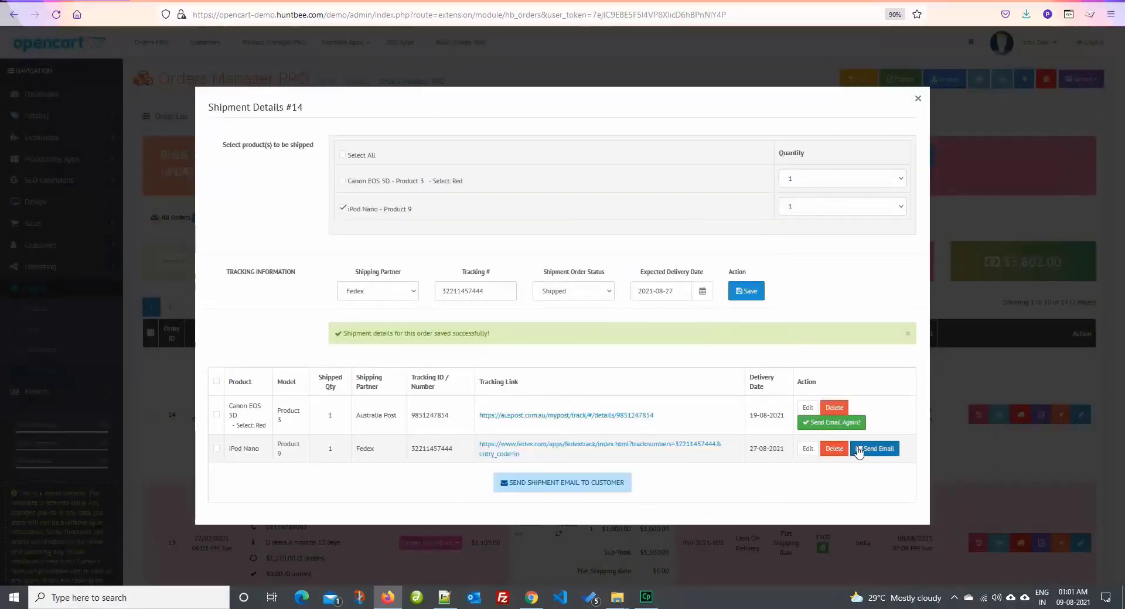
Send the iPod Nano shipment email, then close the preview and Shipment Details
{"action": "left_click", "coordinate": [863, 450]}
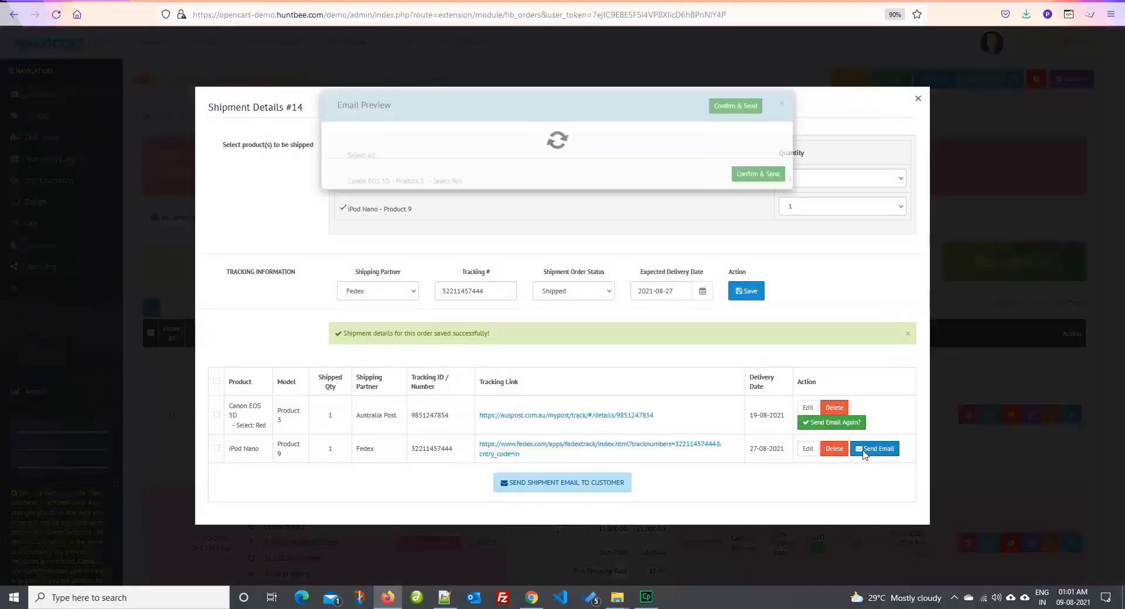
{"action": "scroll", "coordinate": [703, 417], "scroll_direction": "down", "scroll_amount": 6}
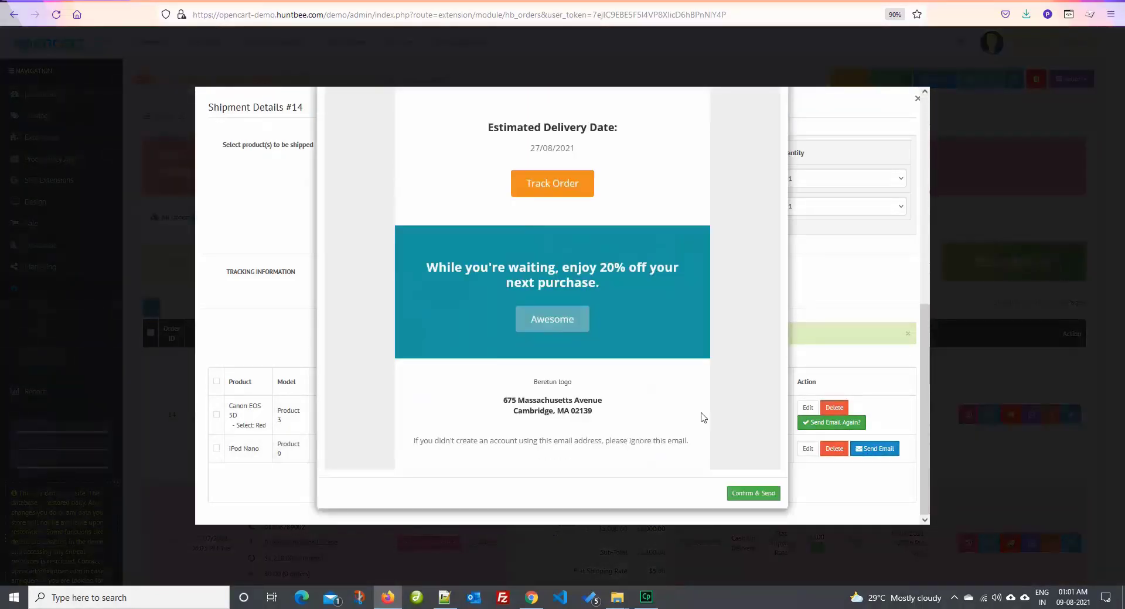
{"action": "left_click", "coordinate": [758, 494]}
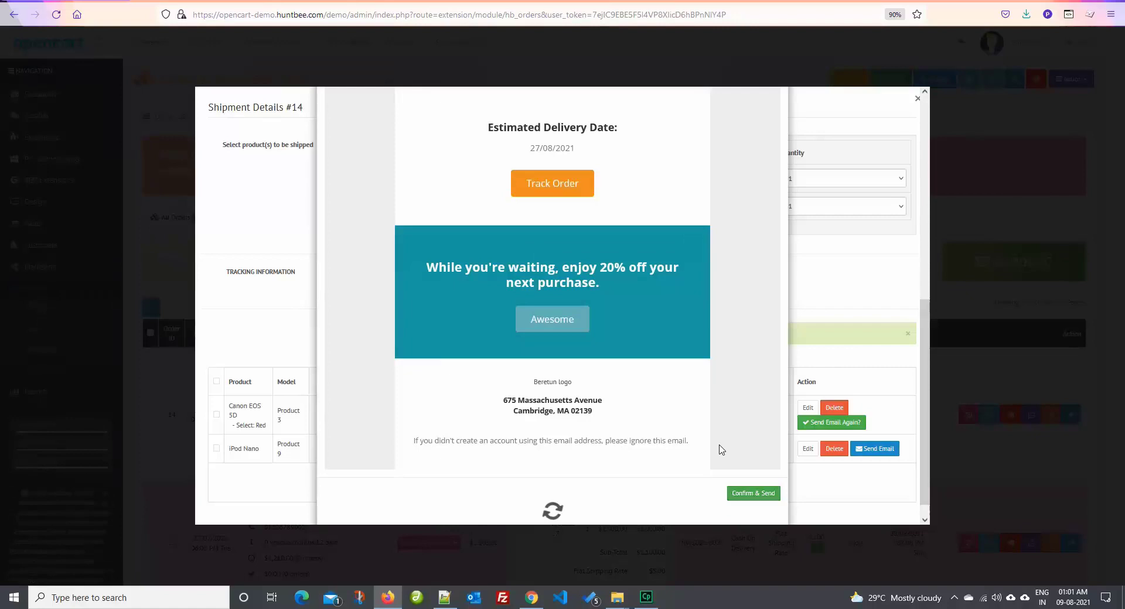
{"action": "scroll", "coordinate": [713, 439], "scroll_direction": "up", "scroll_amount": 3}
{"action": "scroll", "coordinate": [712, 439], "scroll_direction": "up", "scroll_amount": 4}
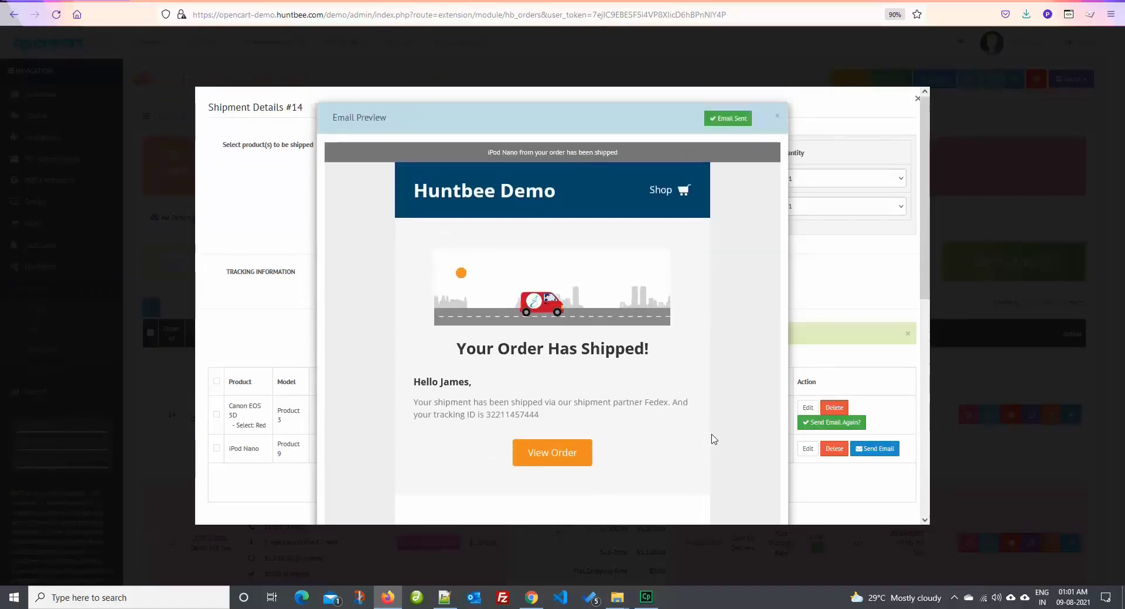
{"action": "left_click", "coordinate": [865, 355]}
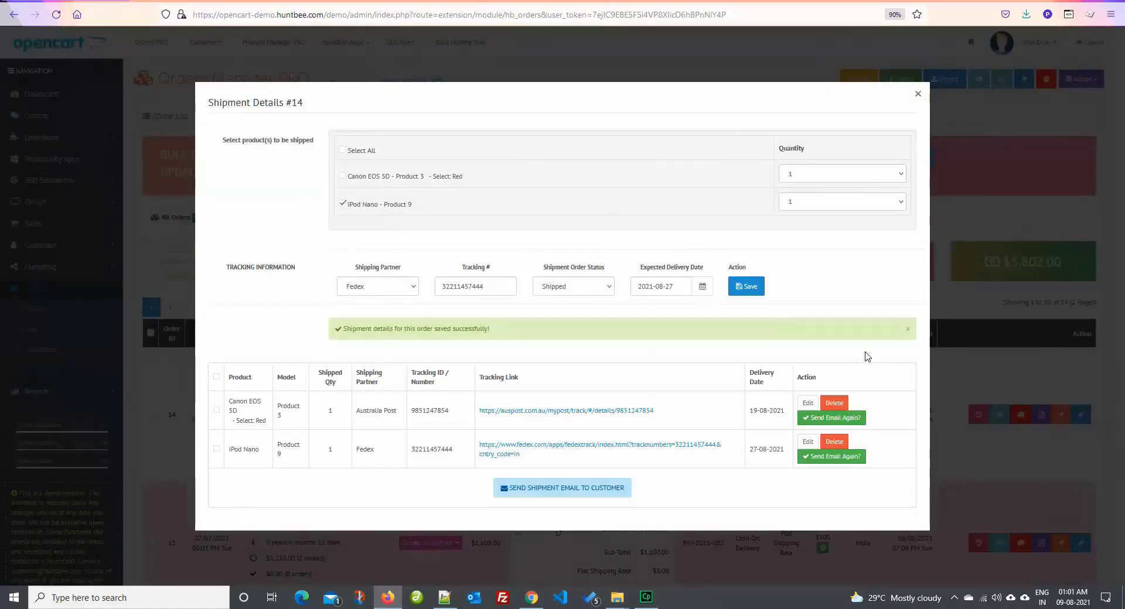
{"action": "left_click", "coordinate": [918, 96]}
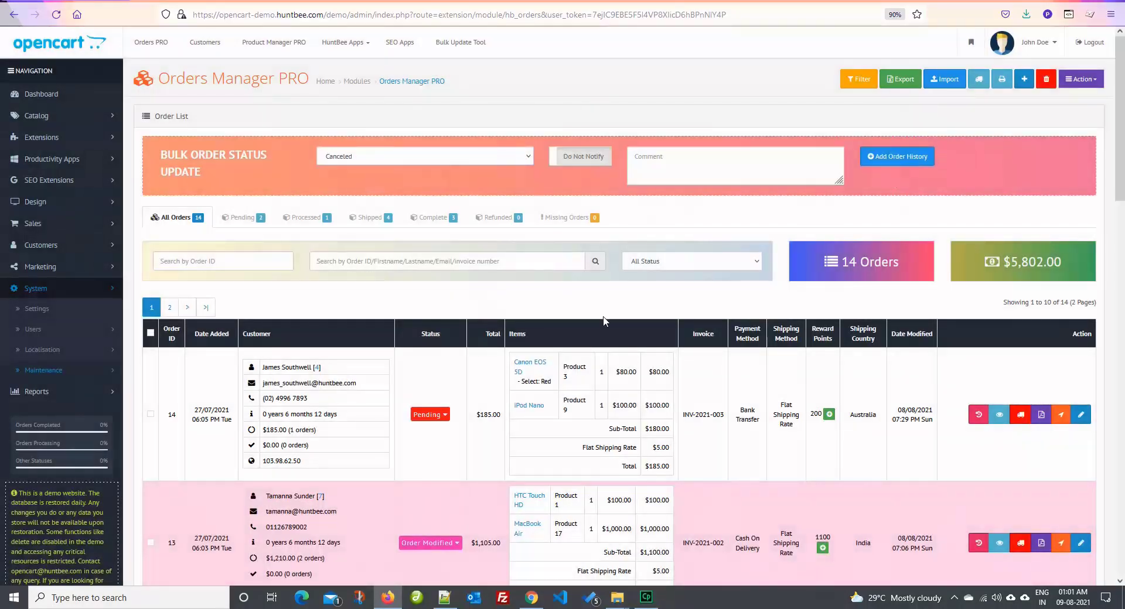
Reload the All Orders list so order 14 shows as Shipped
{"action": "left_click", "coordinate": [181, 225]}
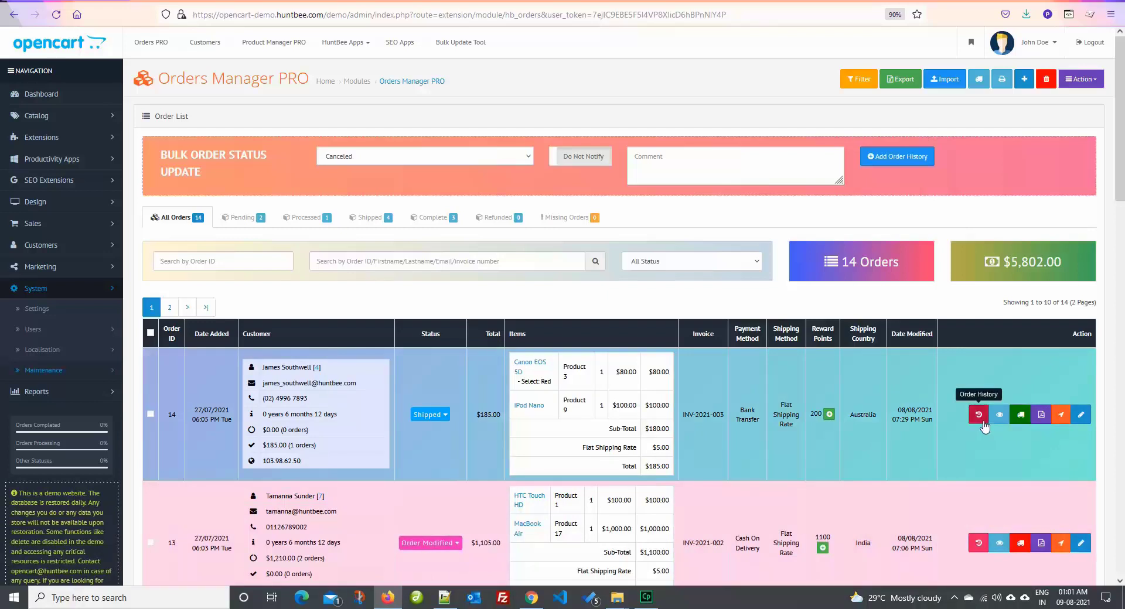
{"action": "left_click", "coordinate": [978, 415]}
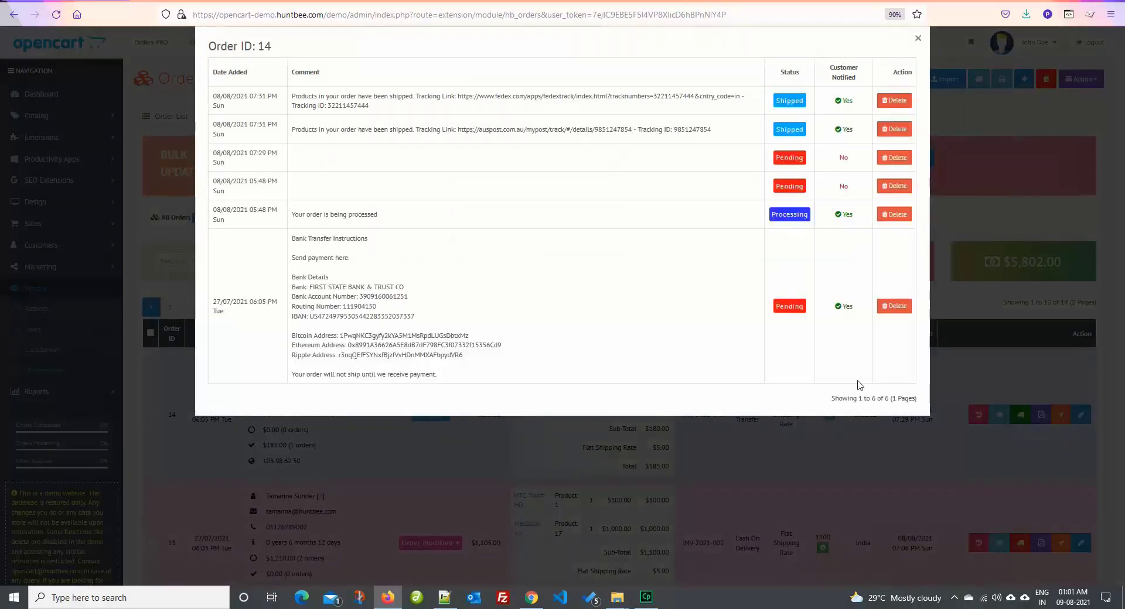